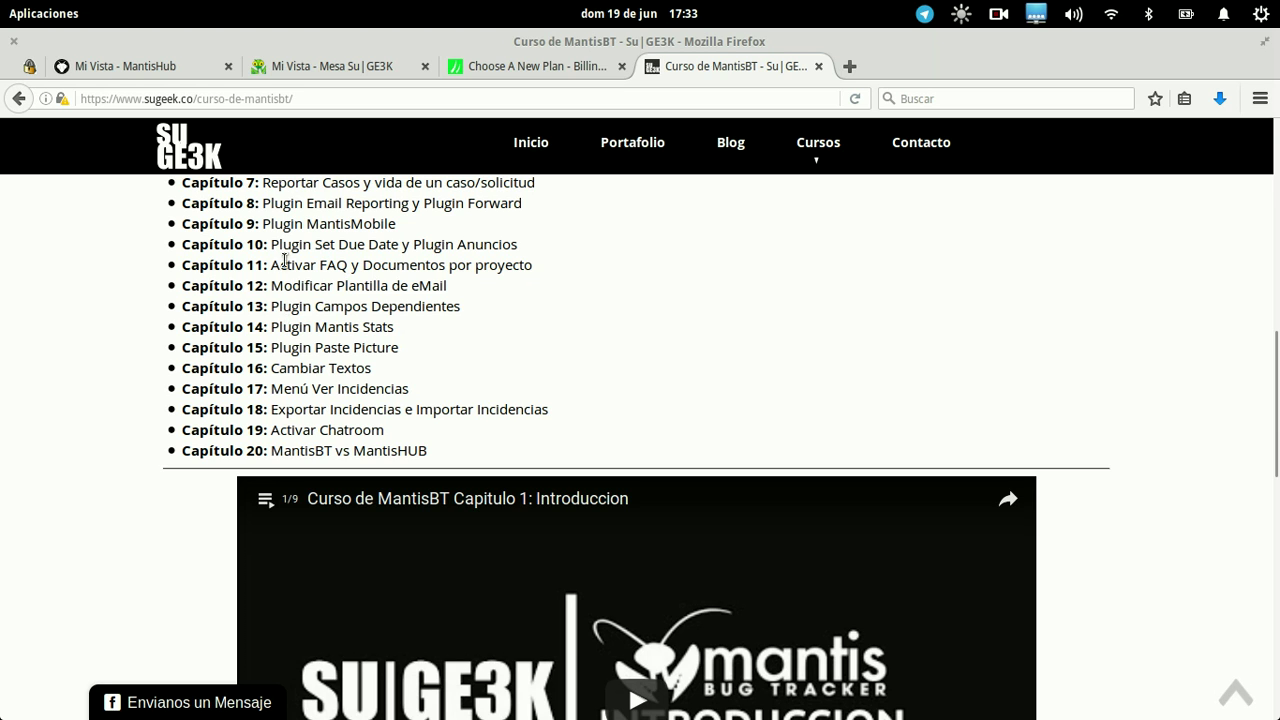
Bring up the MantisHub Mi Vista page and look over its issue lists
click(298, 66)
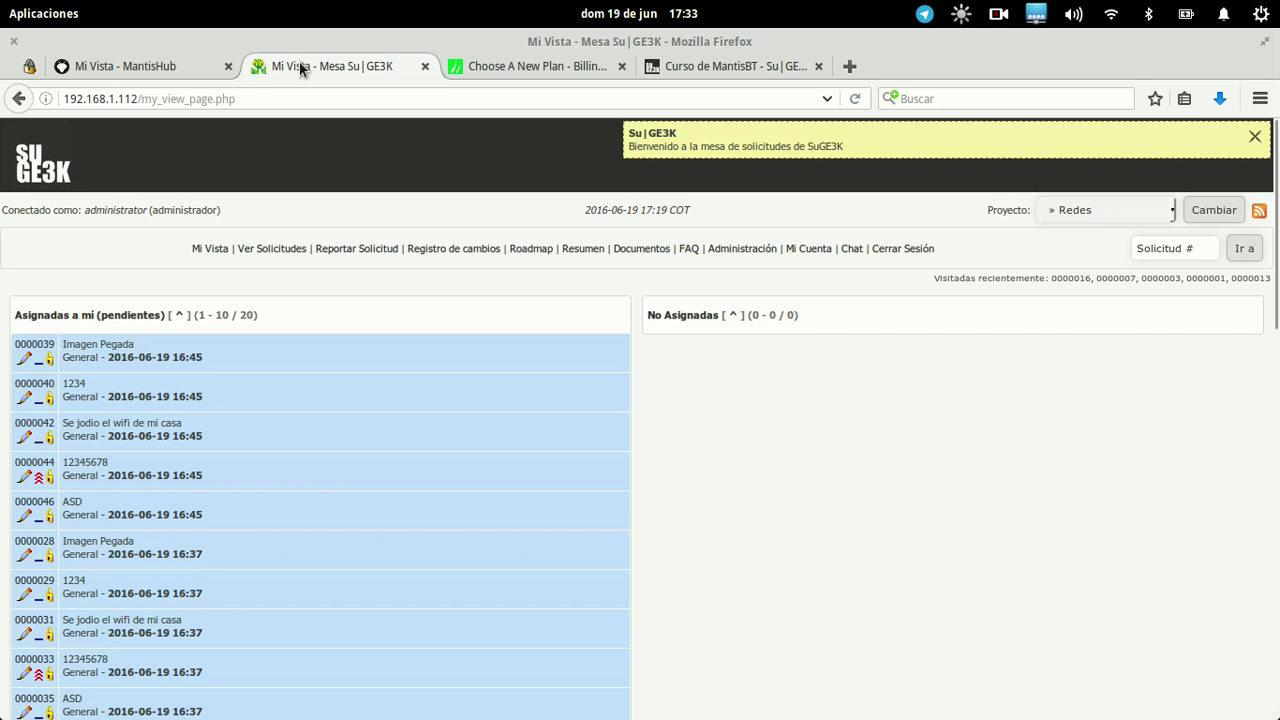
click(166, 71)
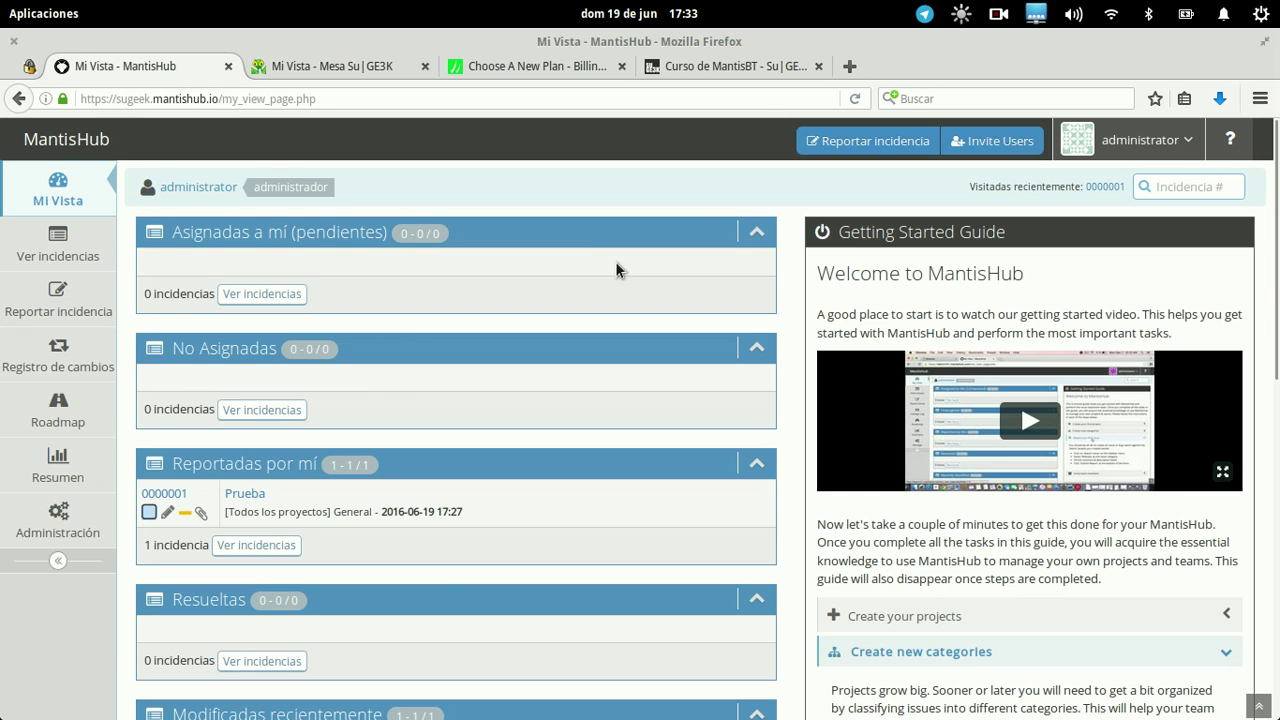
scroll(616, 269, down, 10)
scroll(616, 269, up, 10)
Check the MantisHub mobile layout in a narrow browser window by expanding and collapsing its navigation menu, ending with the window maximized again
double_click(853, 41)
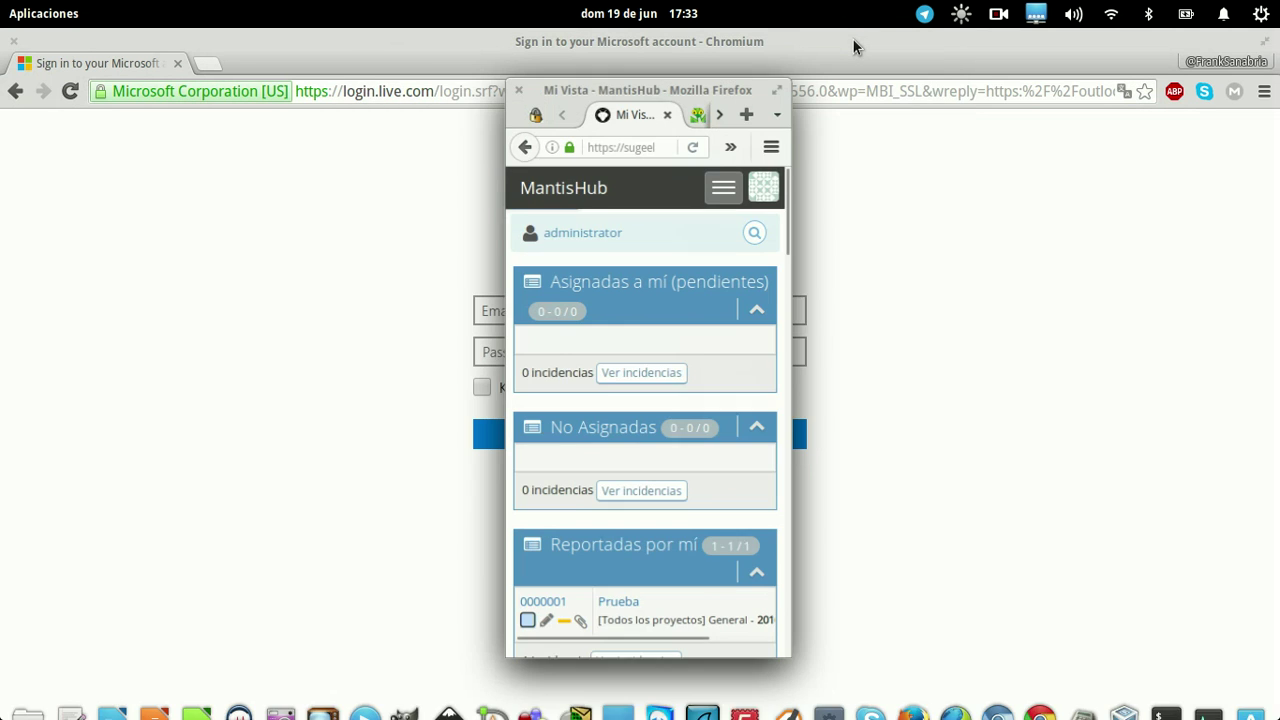
click(720, 190)
click(720, 190)
click(720, 190)
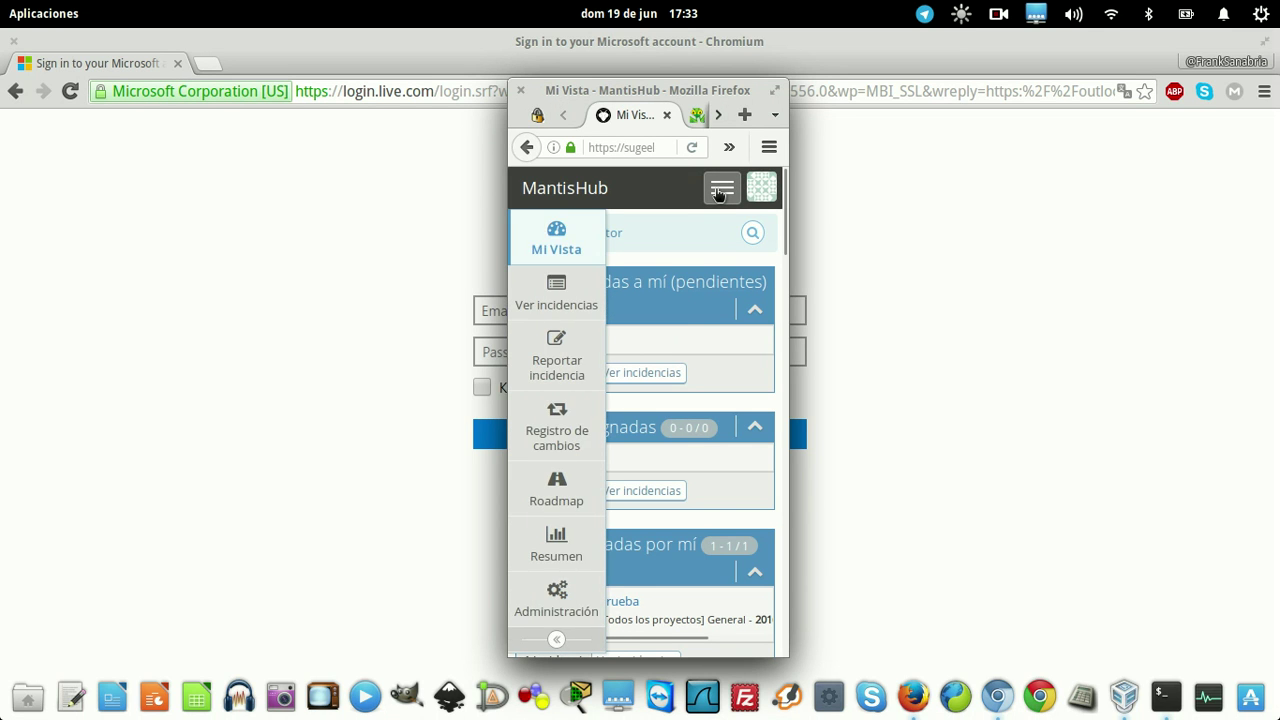
click(718, 193)
click(718, 193)
click(718, 193)
click(718, 193)
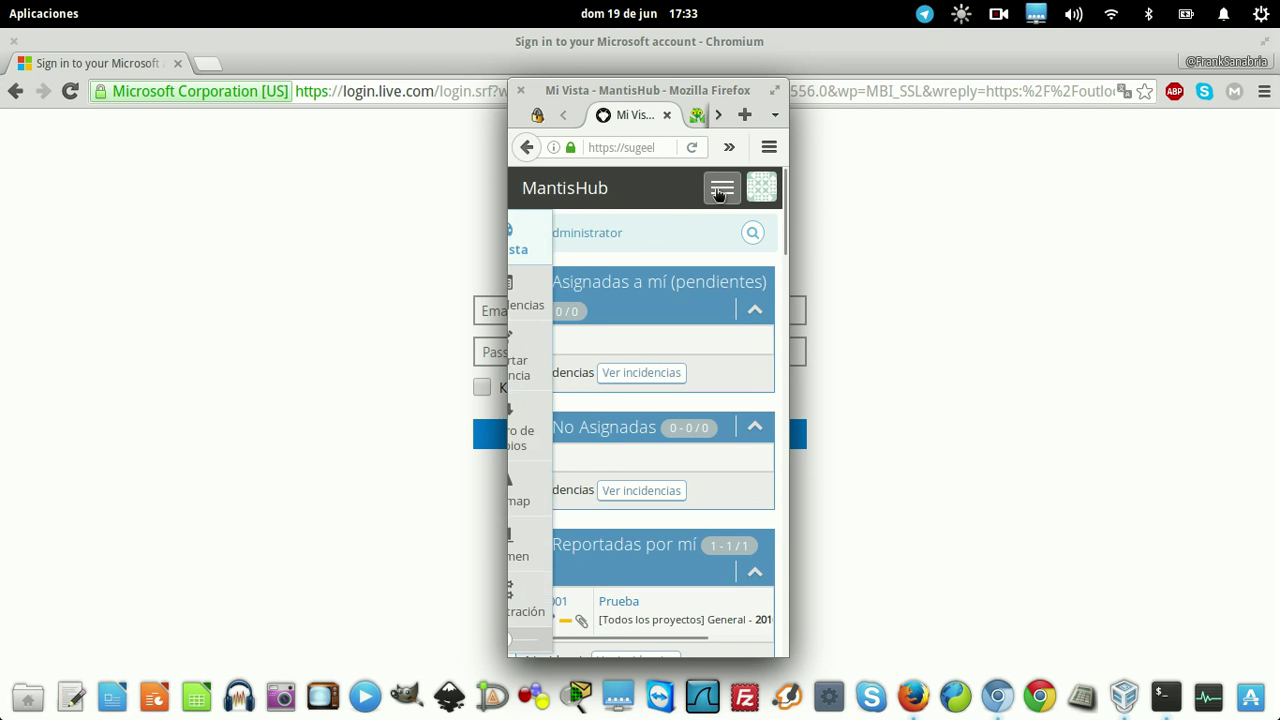
click(718, 193)
double_click(703, 84)
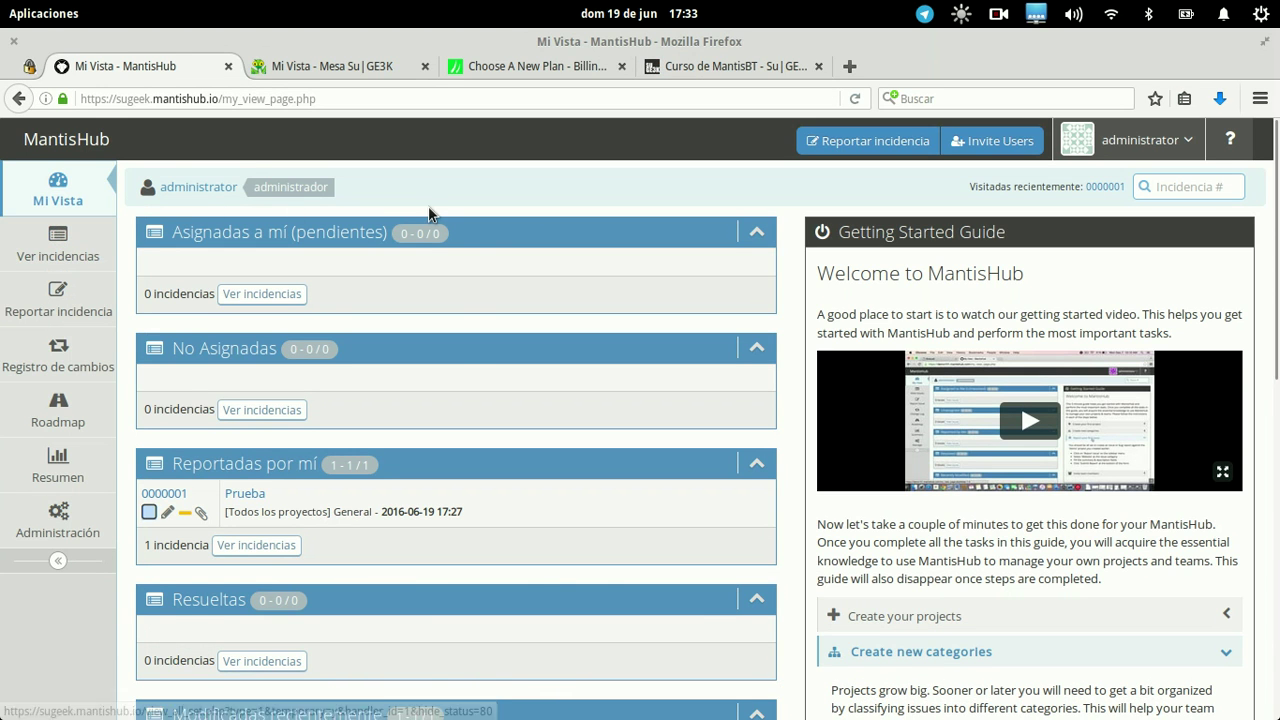
Review the full-width Mi Vista page, from the assigned issues down to the Línea de tiempo section
scroll(429, 210, down, 10)
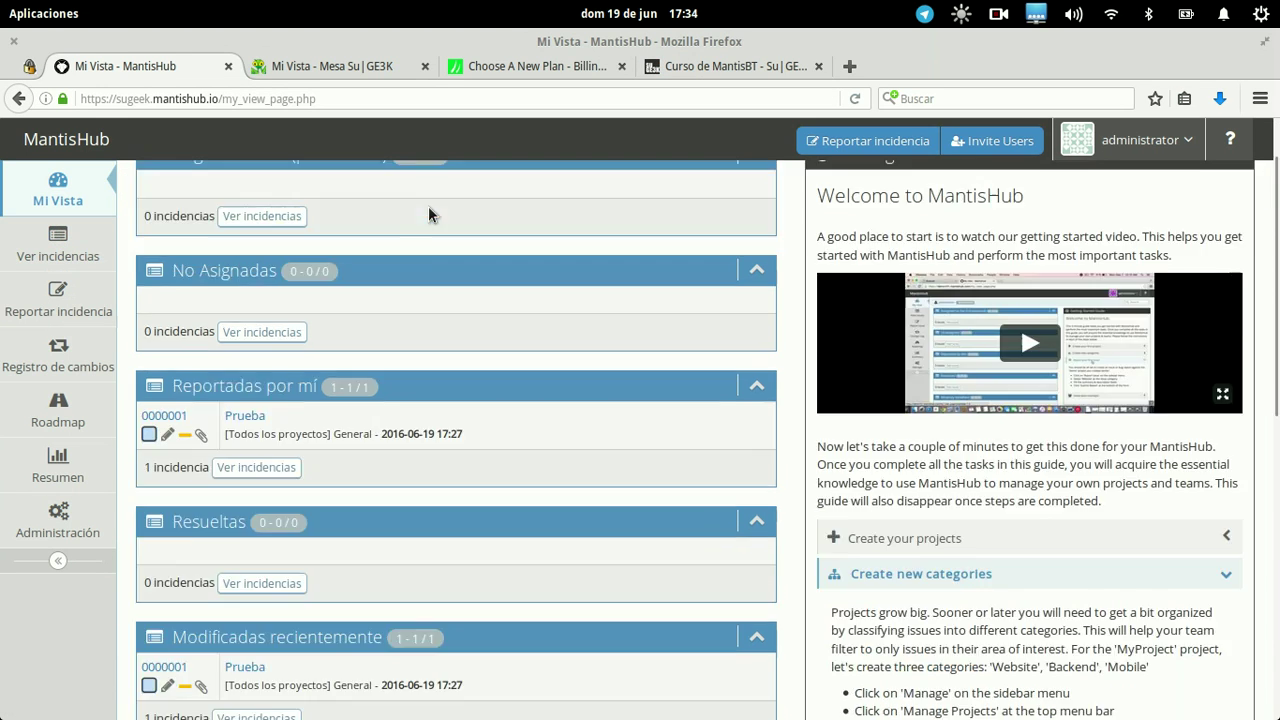
scroll(545, 549, up, 10)
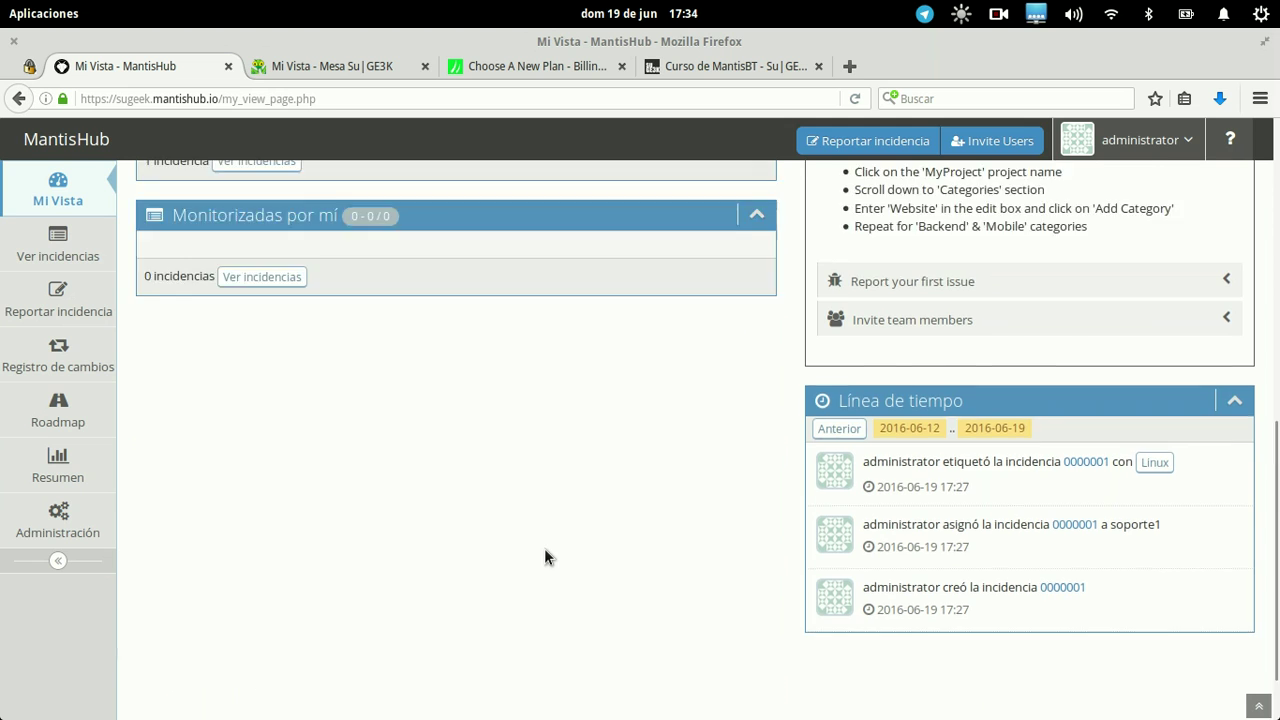
scroll(545, 549, down, 10)
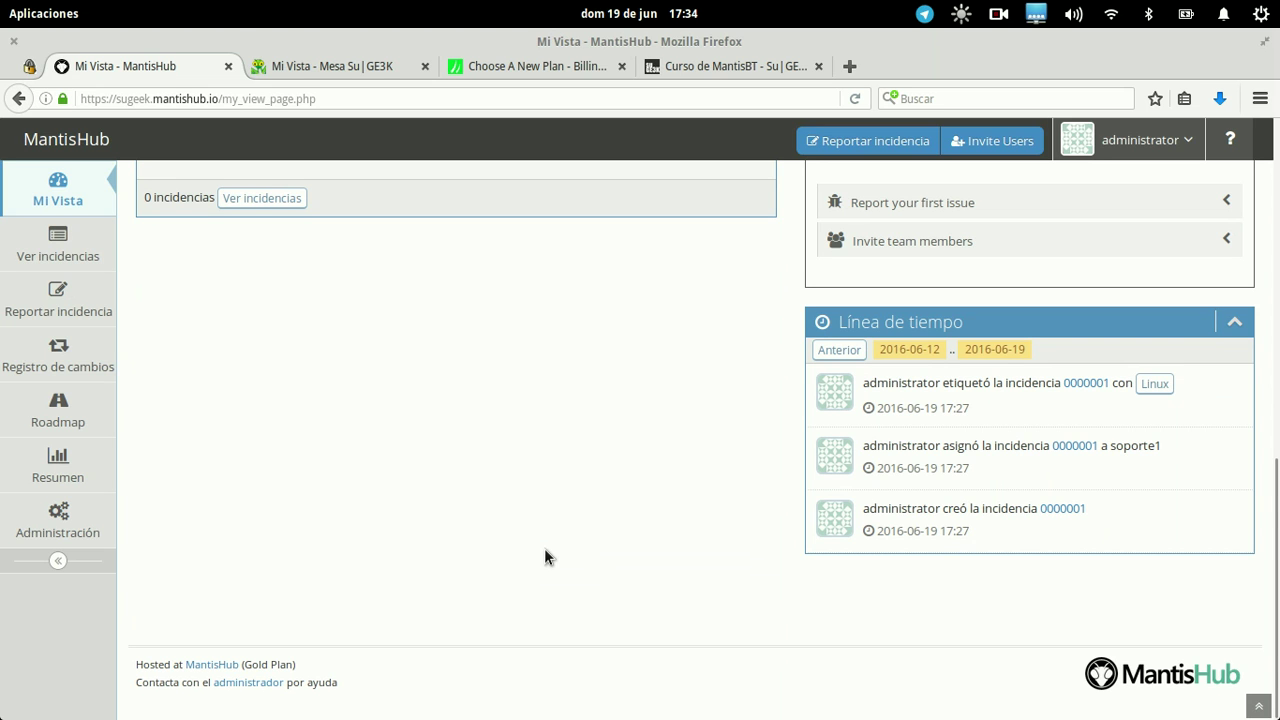
scroll(544, 548, up, 10)
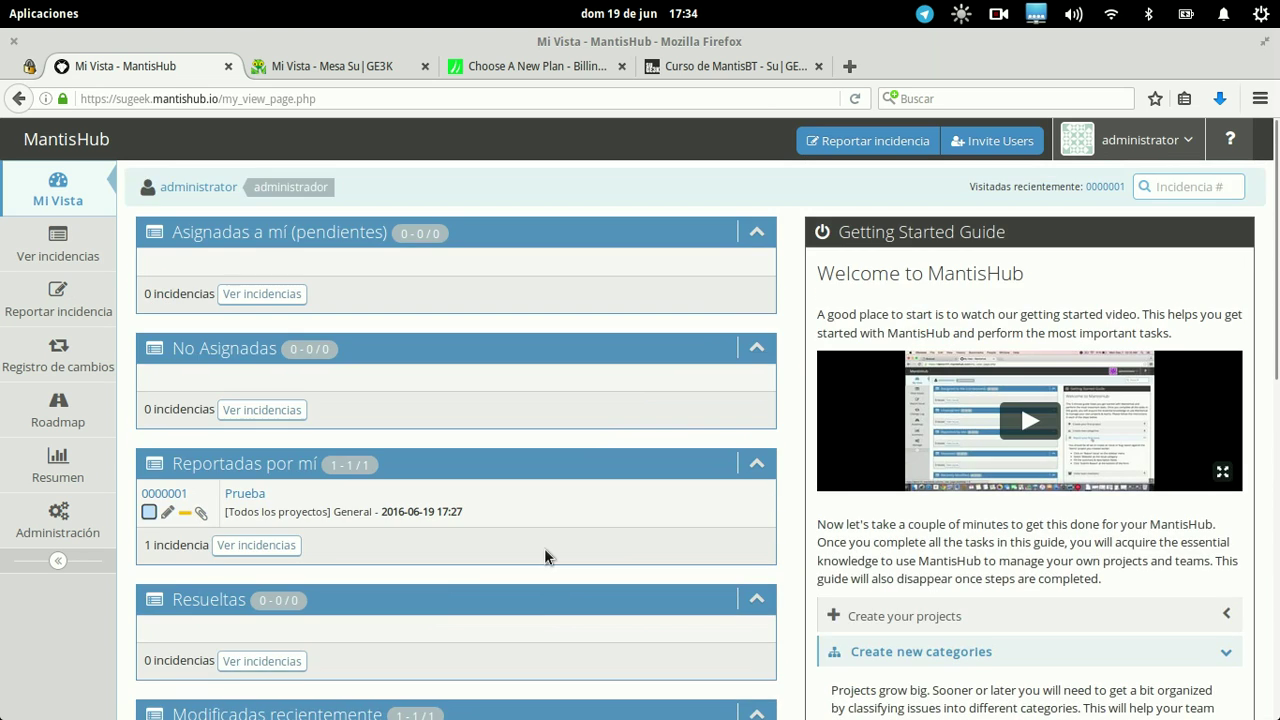
Examine the administrator account's Preferencias, including the Idioma options, keeping spanish selected
click(1155, 149)
click(1125, 176)
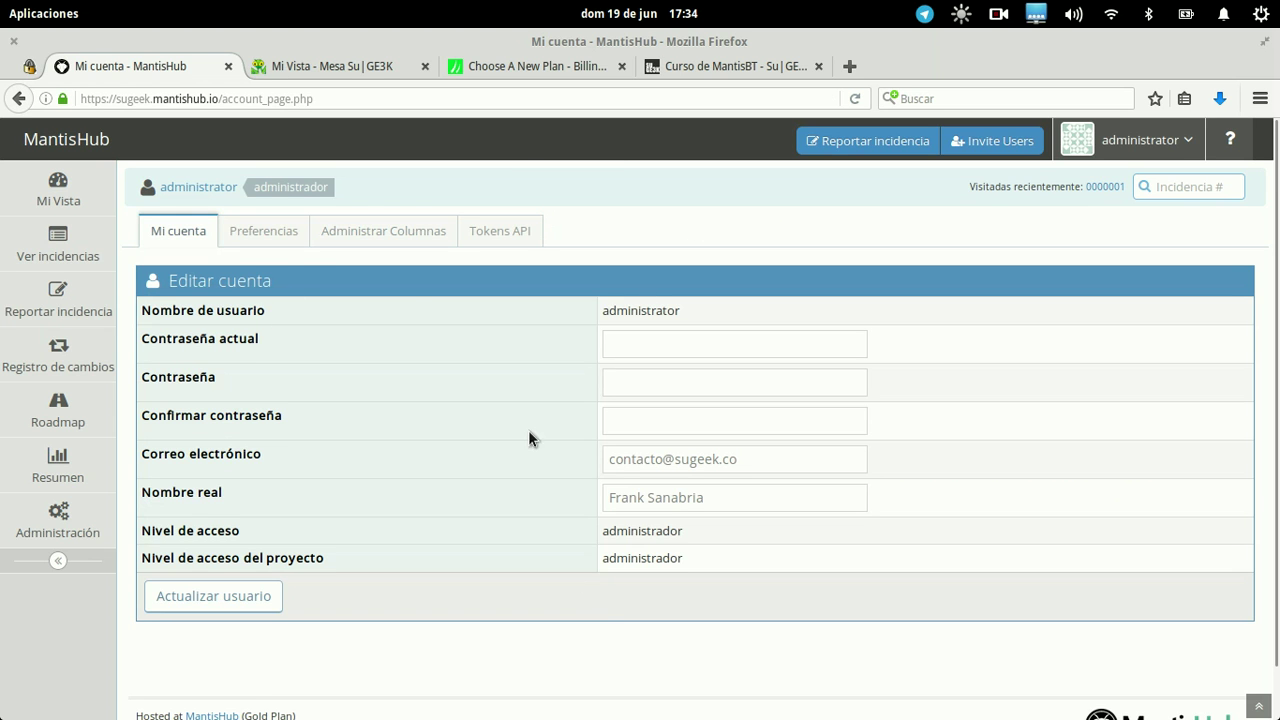
click(261, 243)
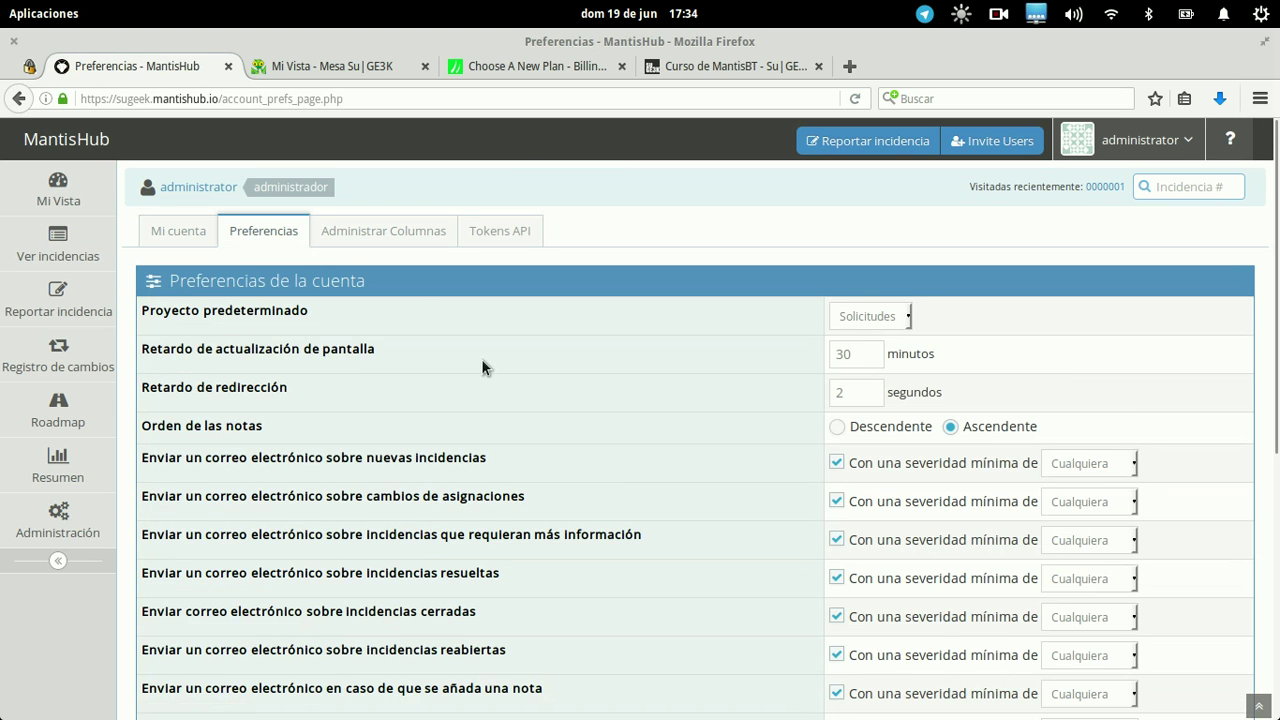
scroll(483, 368, down, 5)
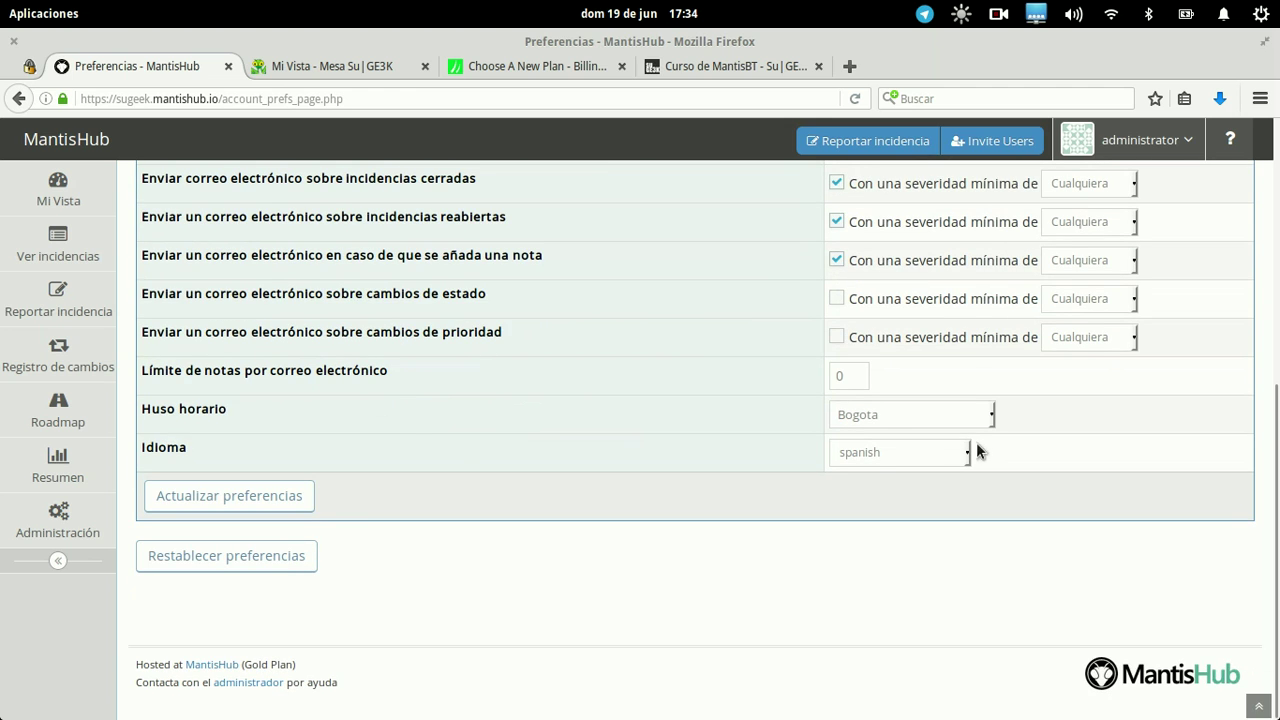
click(882, 453)
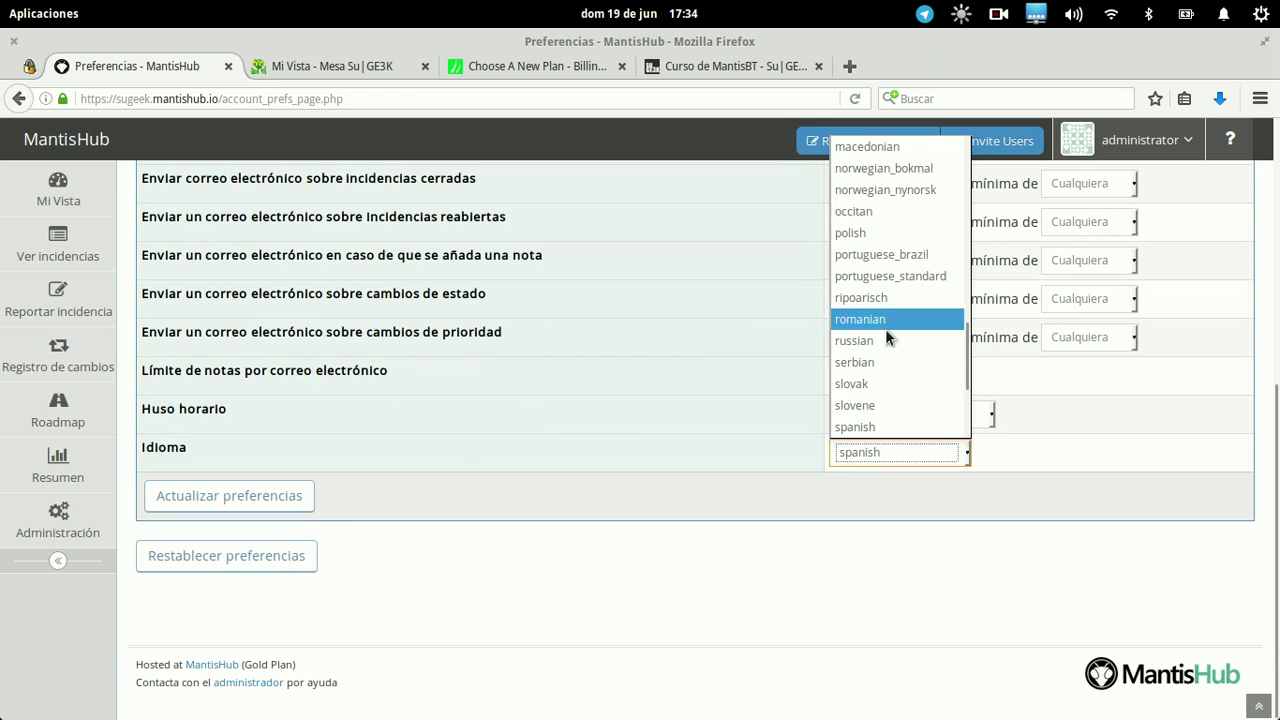
click(884, 426)
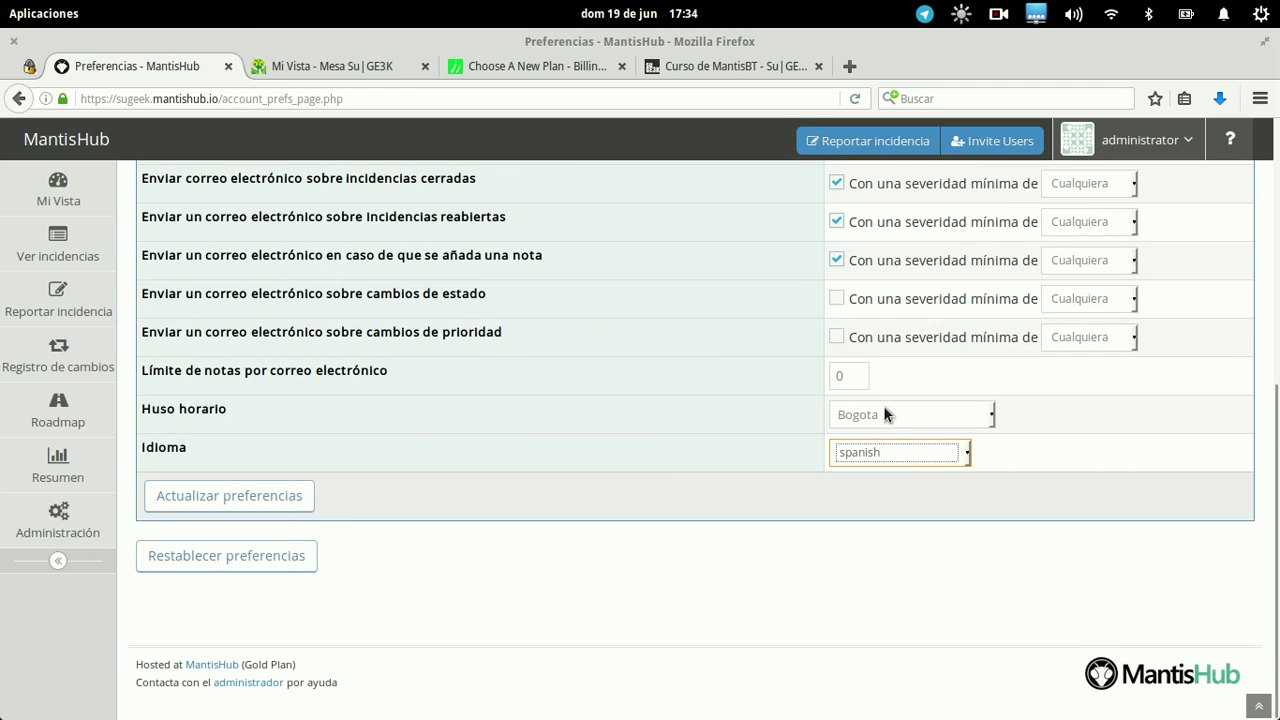
click(997, 456)
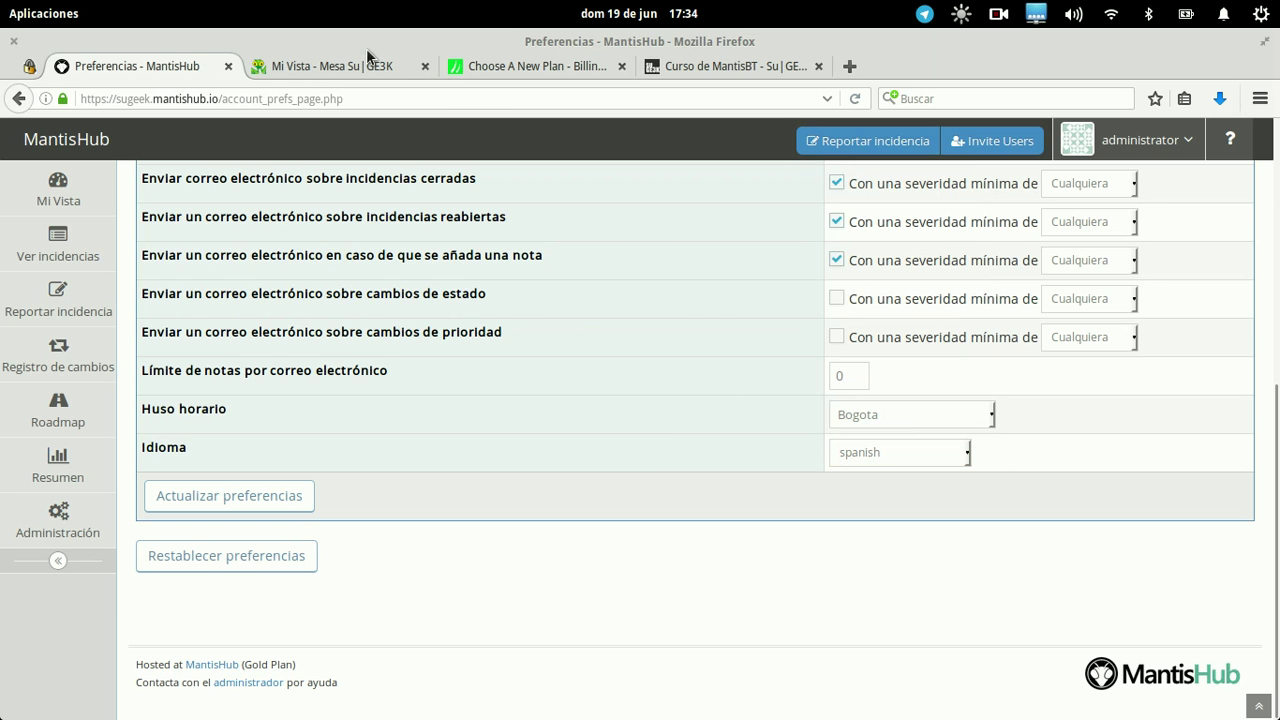
click(335, 66)
click(181, 66)
scroll(483, 405, up, 5)
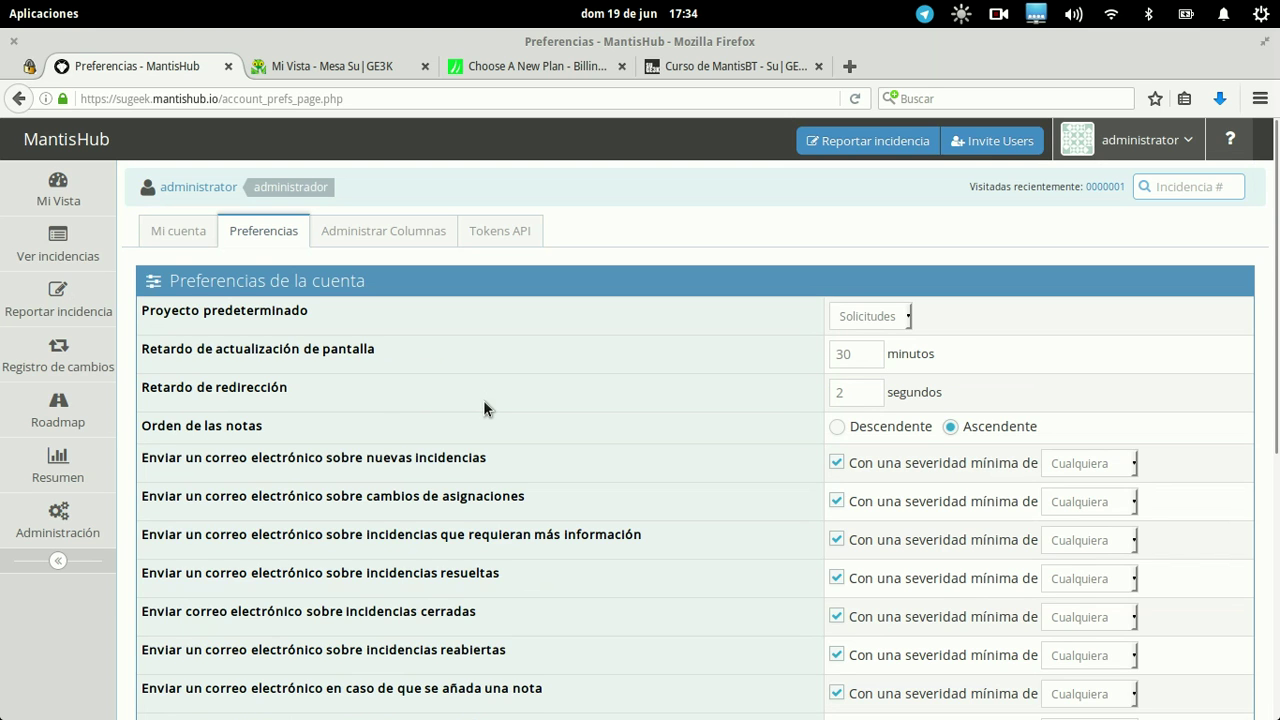
Open the configuration management area in Administración and review the Informe de Permisos
click(48, 518)
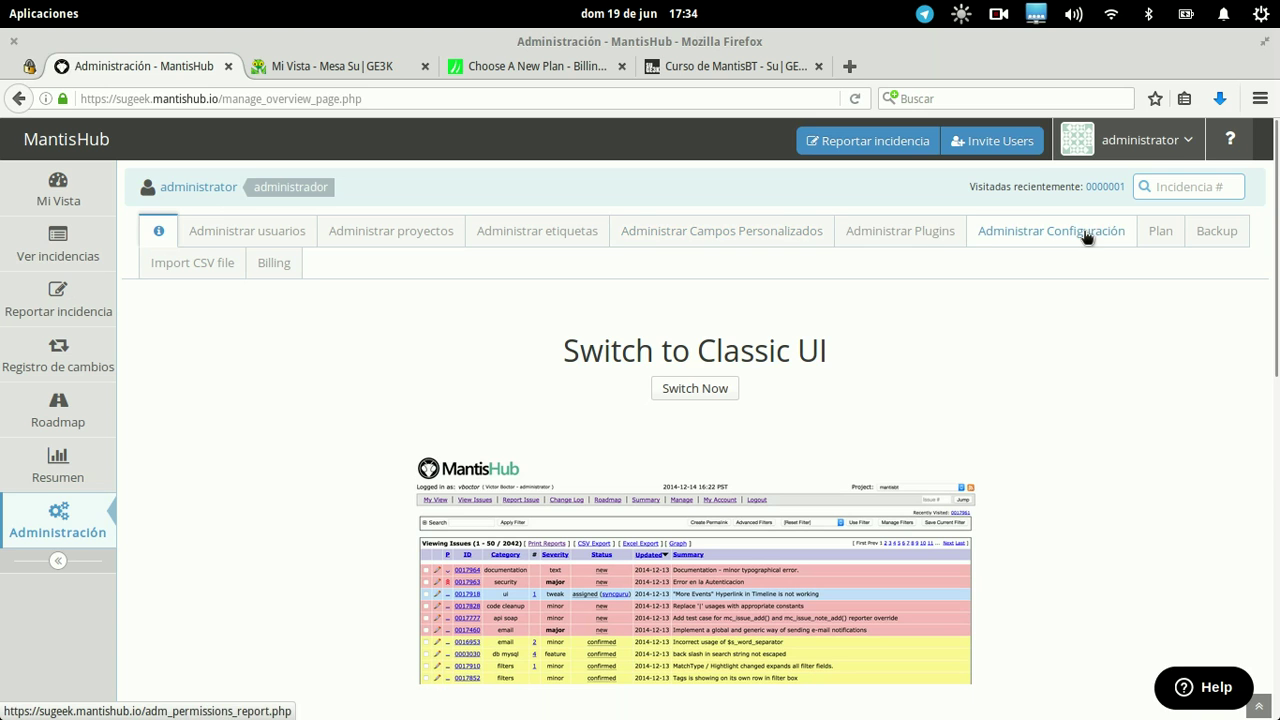
click(1087, 235)
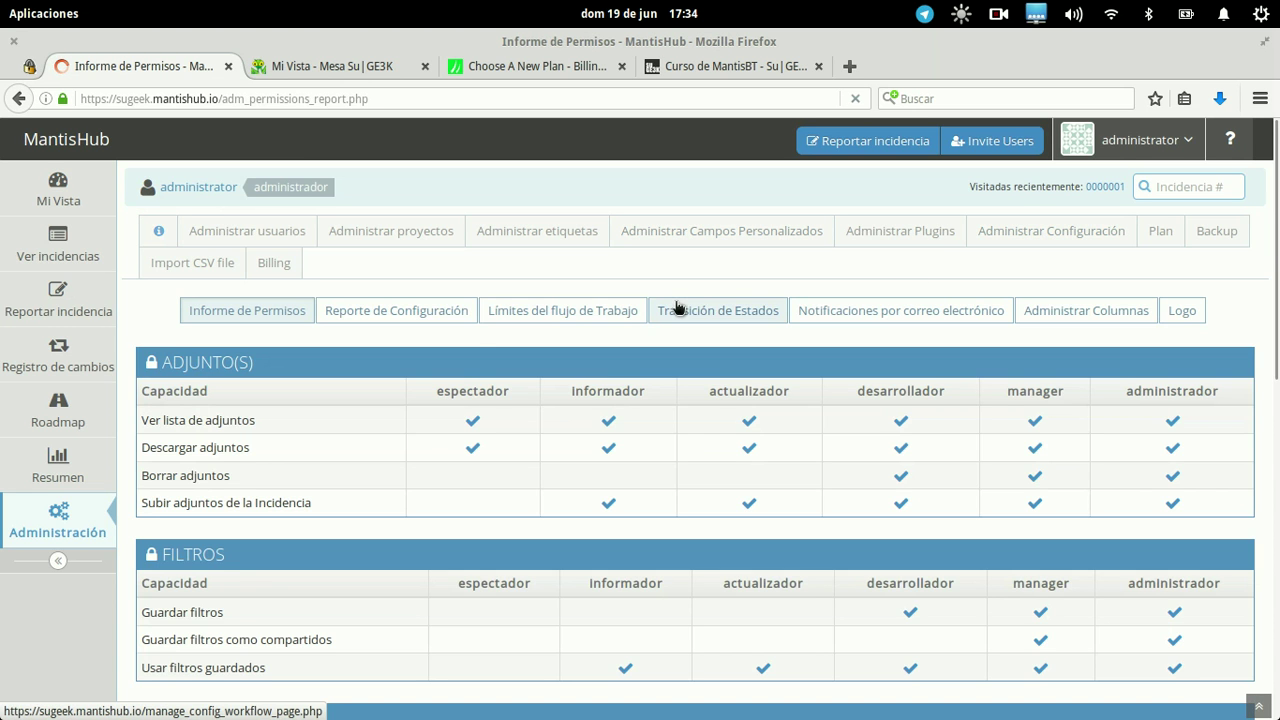
scroll(676, 307, down, 4)
scroll(400, 262, up, 3)
Examine the Reporte de Configuración, including the database settings and the Create Configuration Option form
click(400, 260)
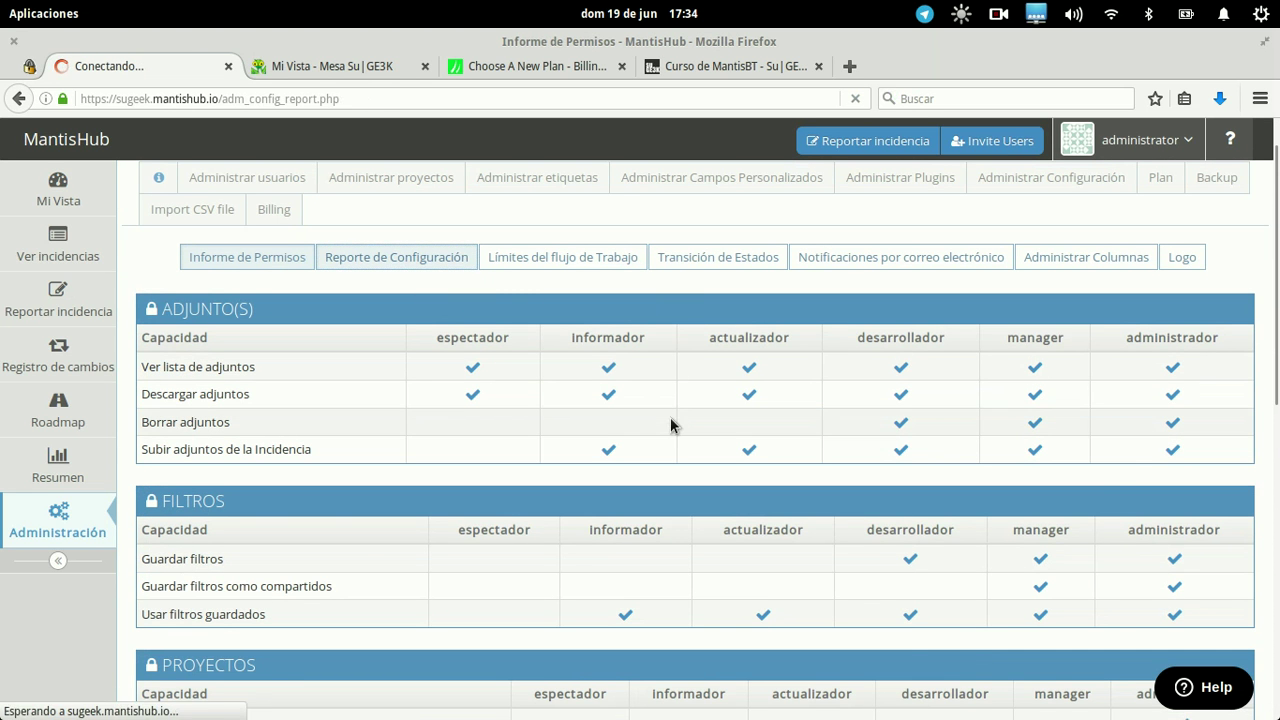
scroll(670, 418, down, 3)
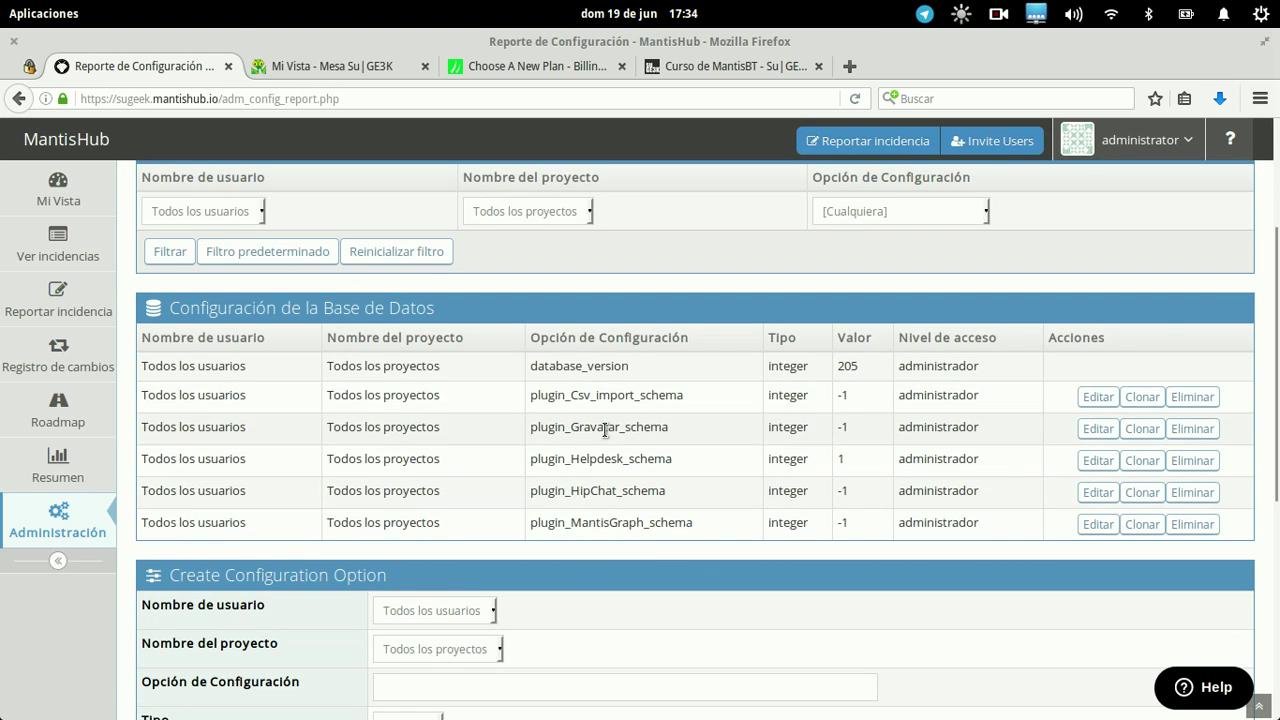
scroll(649, 545, down, 4)
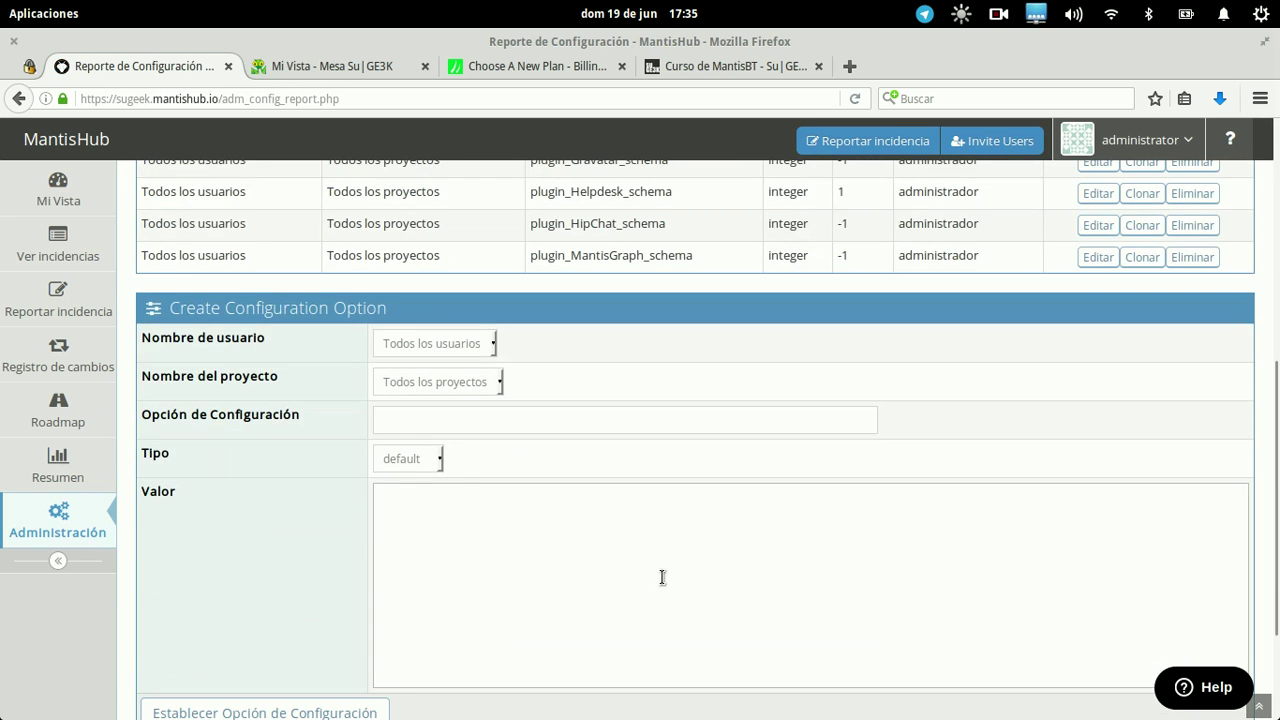
scroll(662, 580, down, 2)
scroll(662, 583, up, 9)
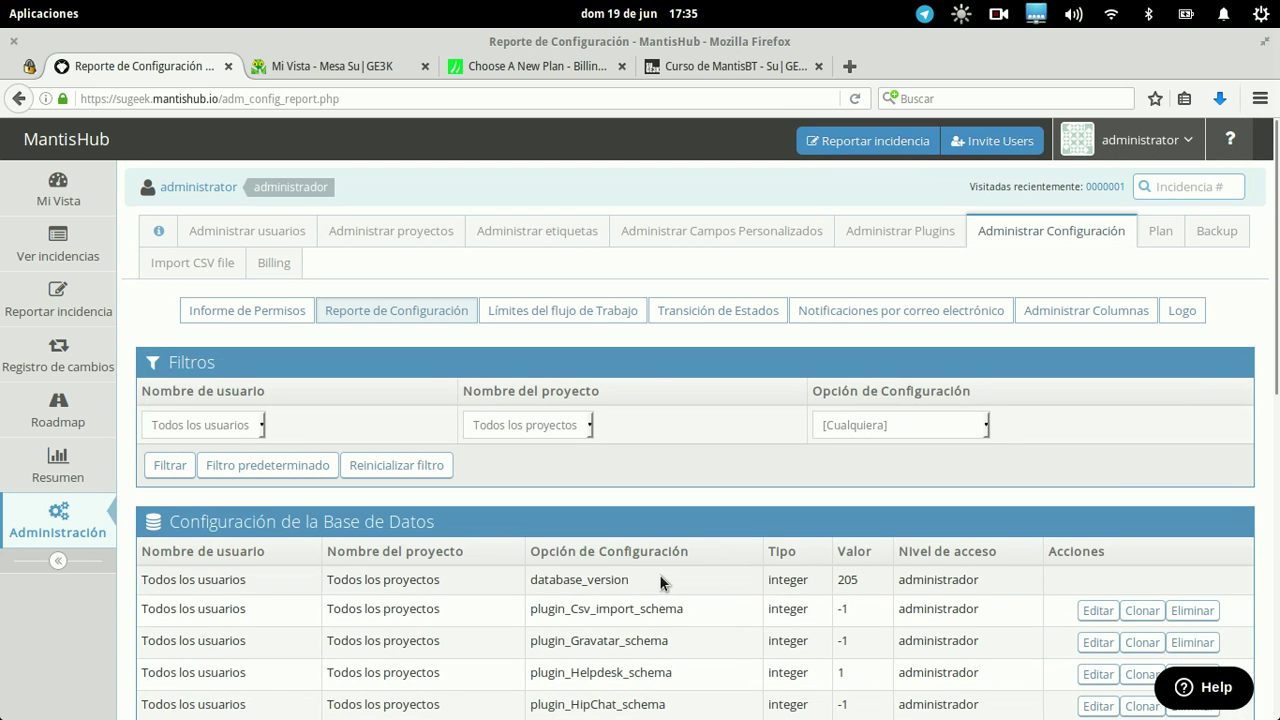
Look through the workflow limits, state transition and email notification configuration pages
click(583, 312)
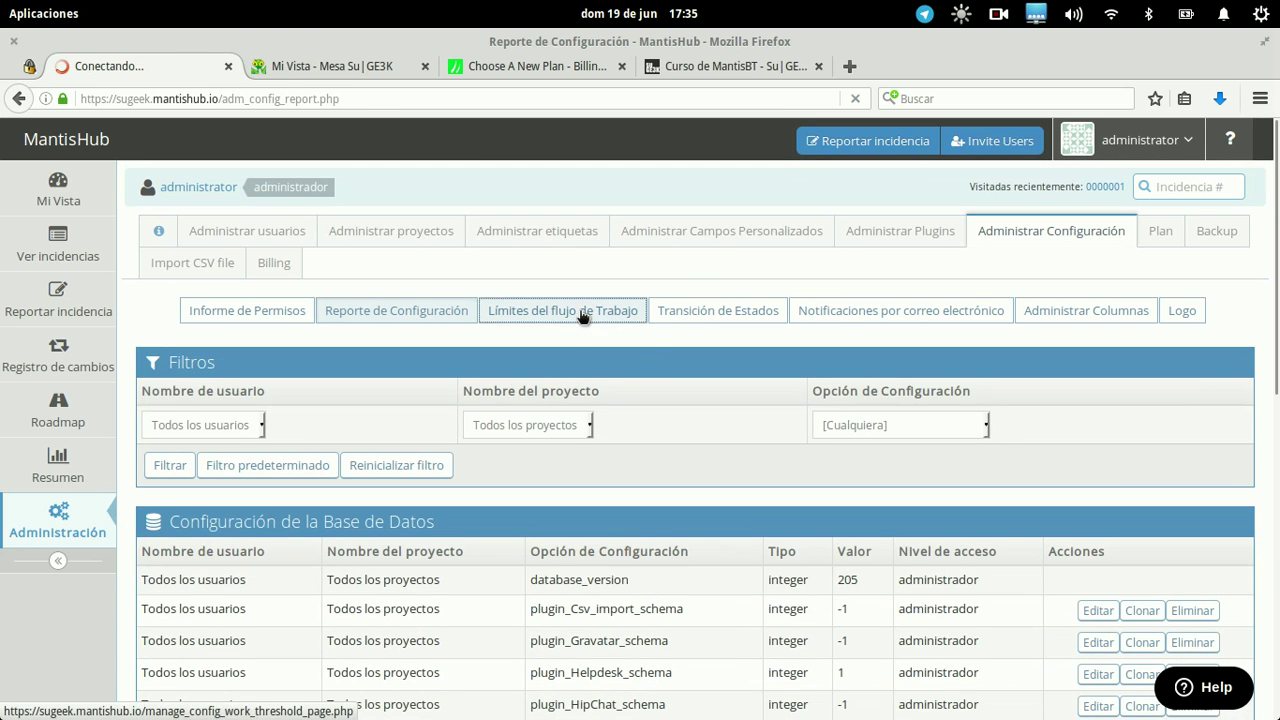
click(708, 314)
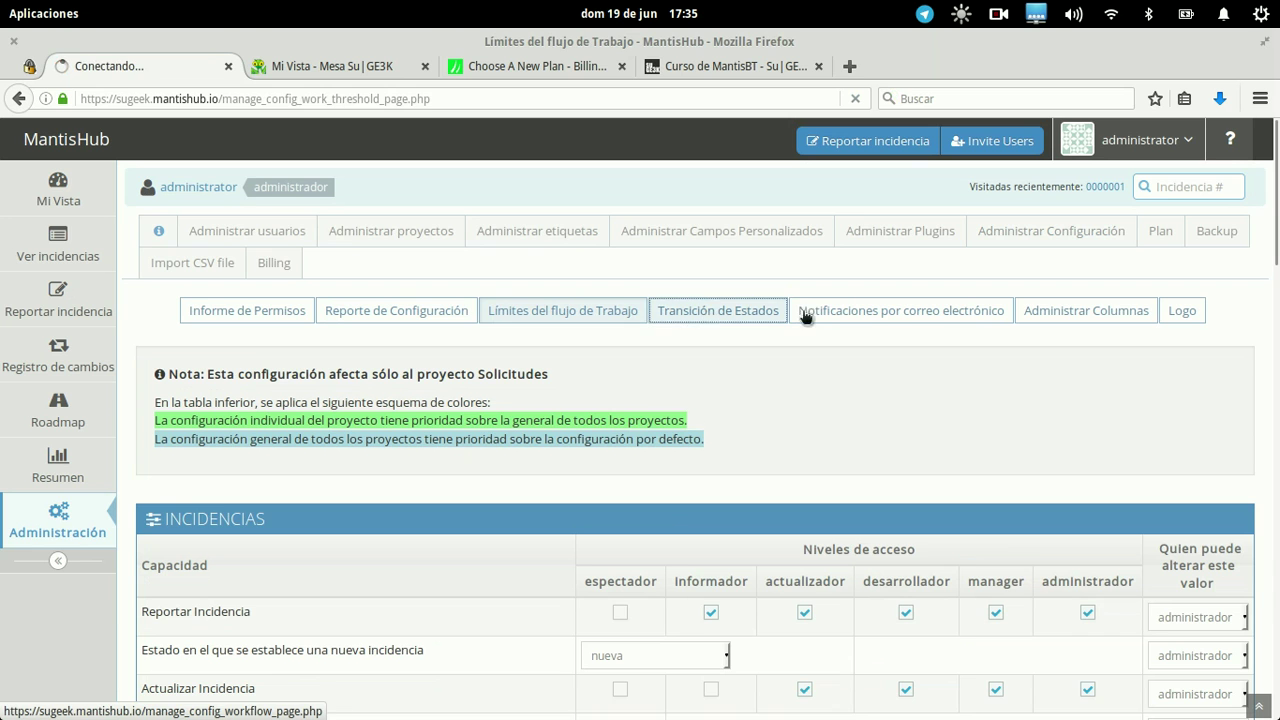
click(850, 319)
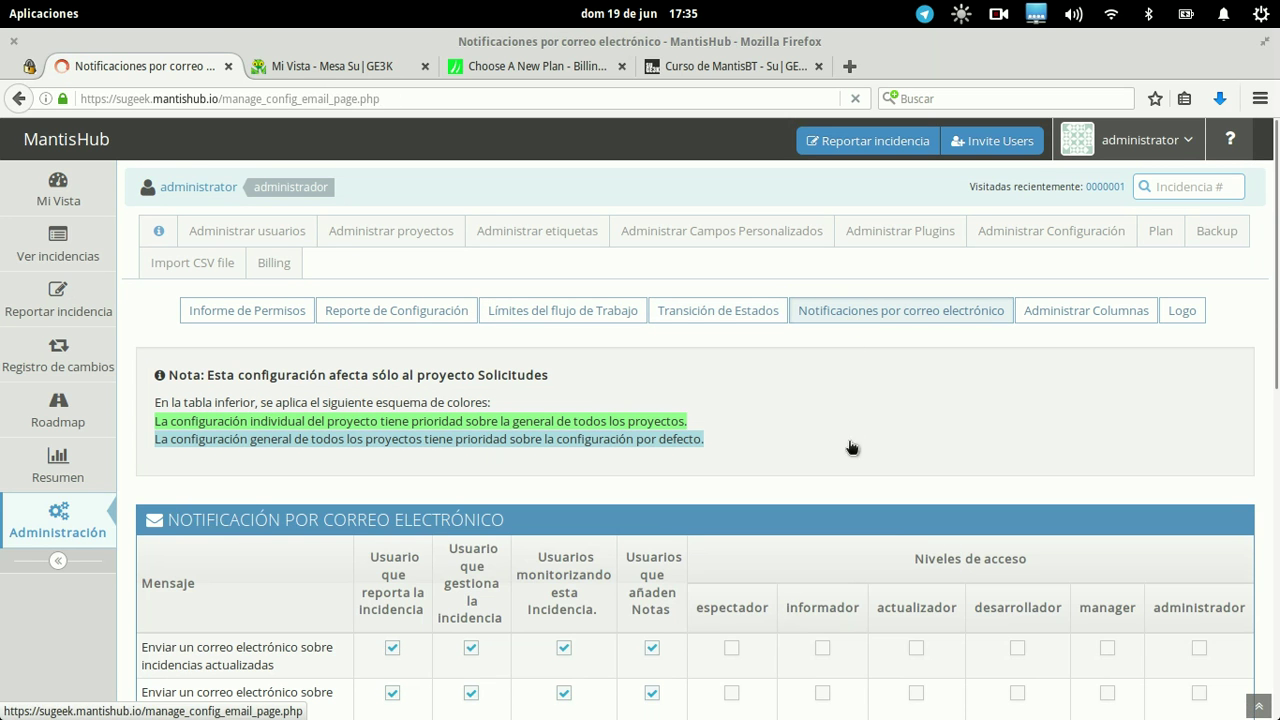
scroll(851, 449, down, 10)
scroll(851, 449, up, 10)
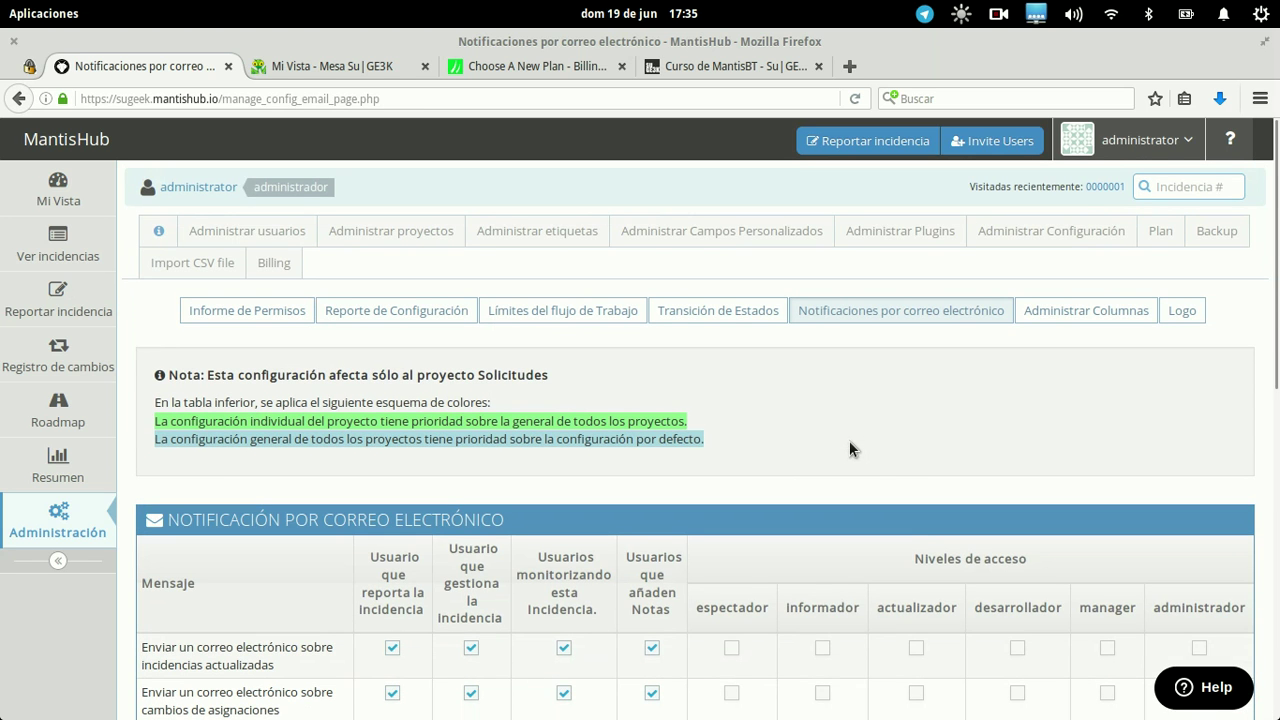
Set the Company Name in the Logo branding settings to Su|GE3K and save the update
click(1180, 310)
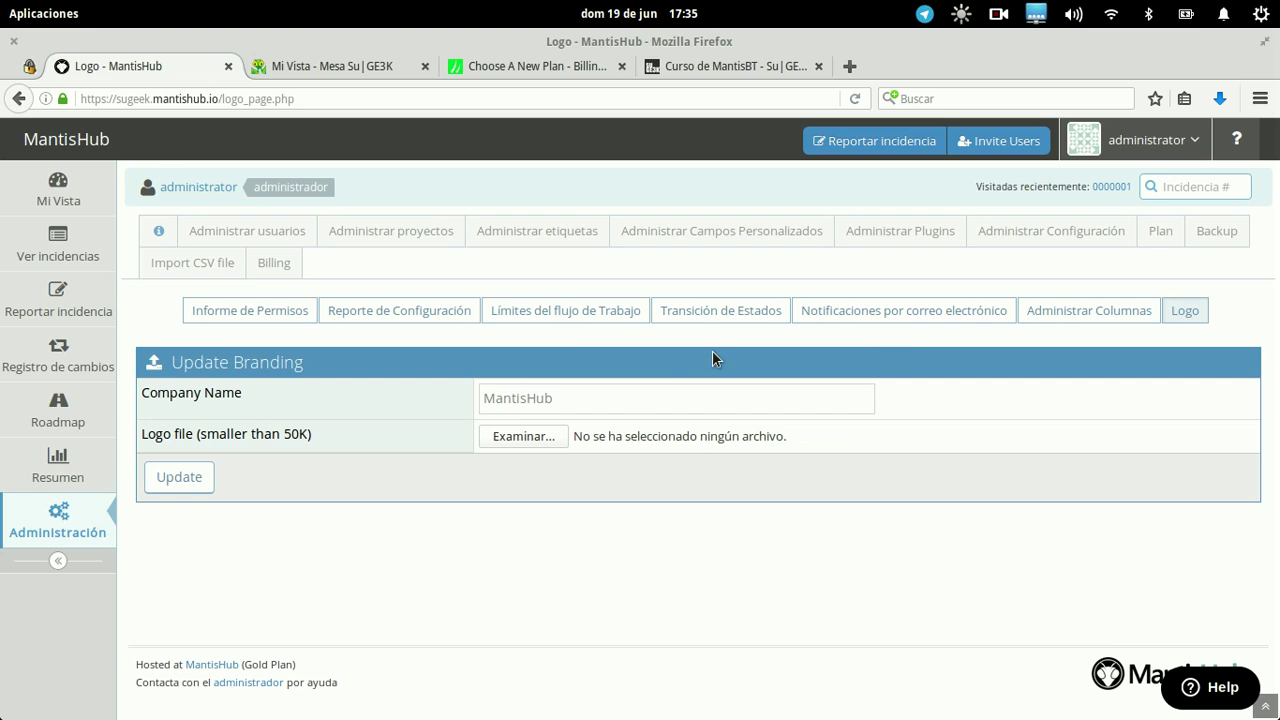
double_click(631, 403)
text(SuG)
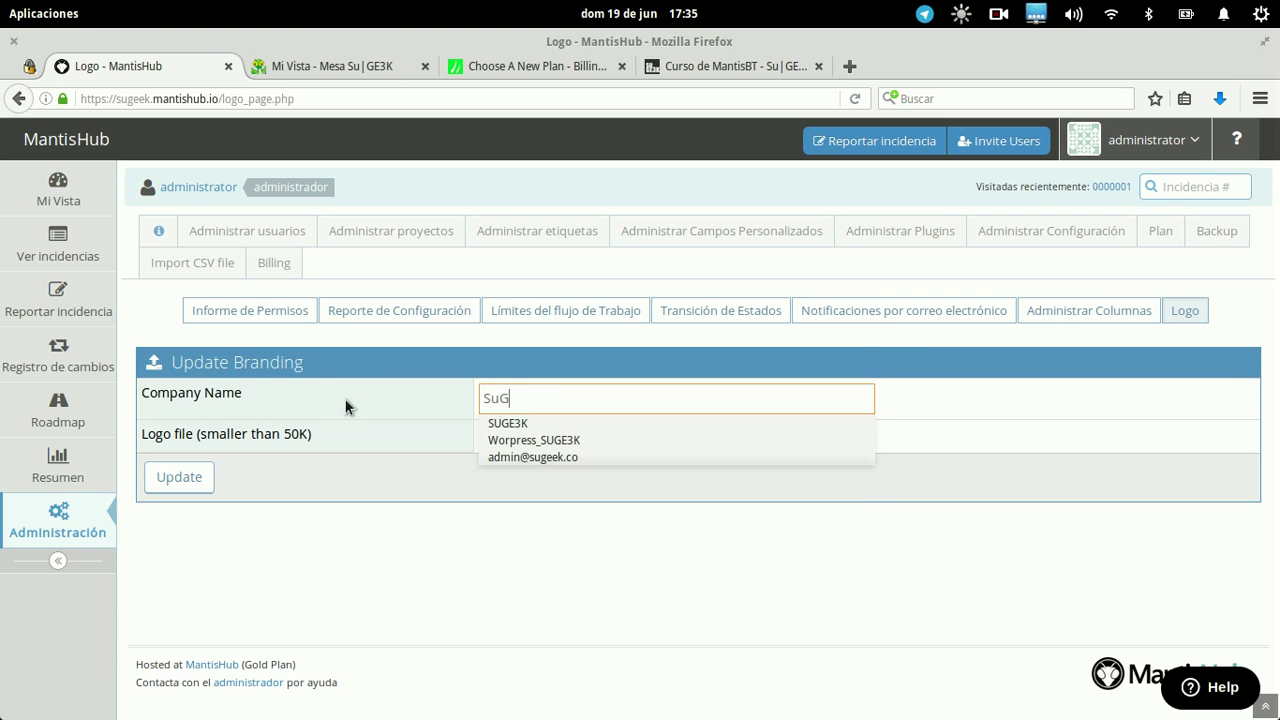
text(E3K)
key(Home)
key(Right)
key(Right)
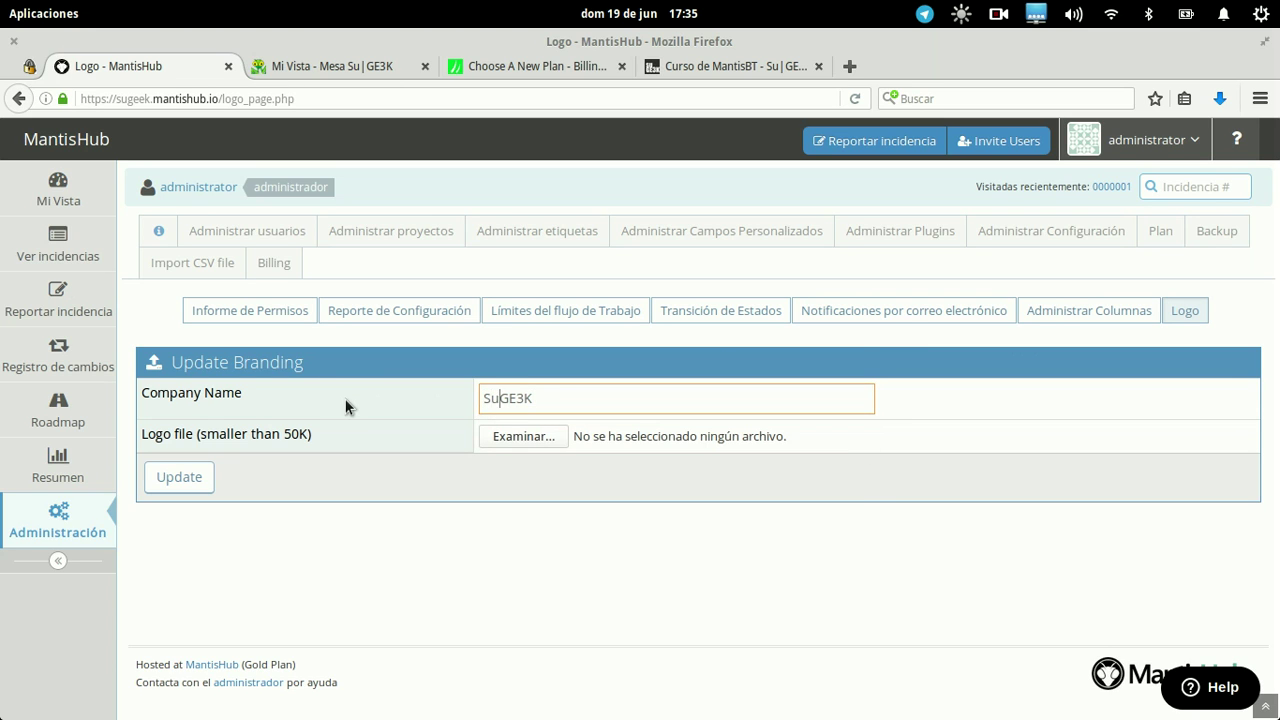
text(|)
click(172, 481)
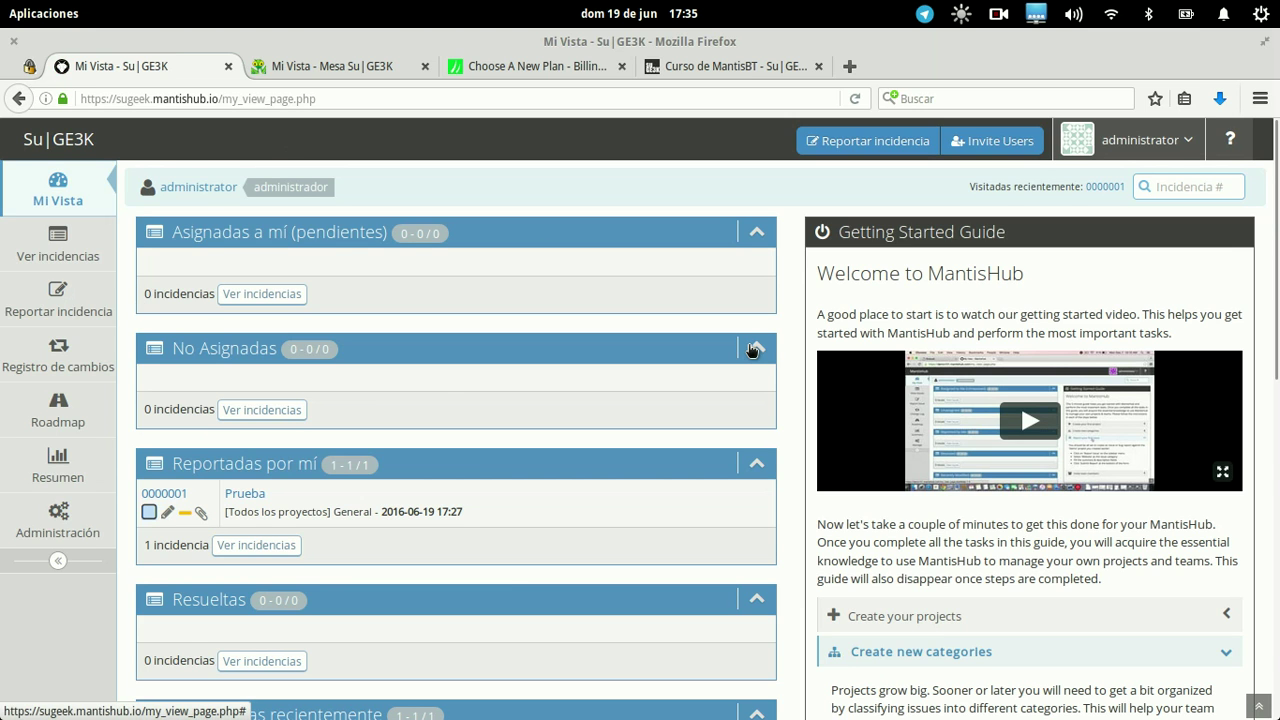
Request the switch to the Classic UI from the Administración page and reload the page, resending the request
click(74, 535)
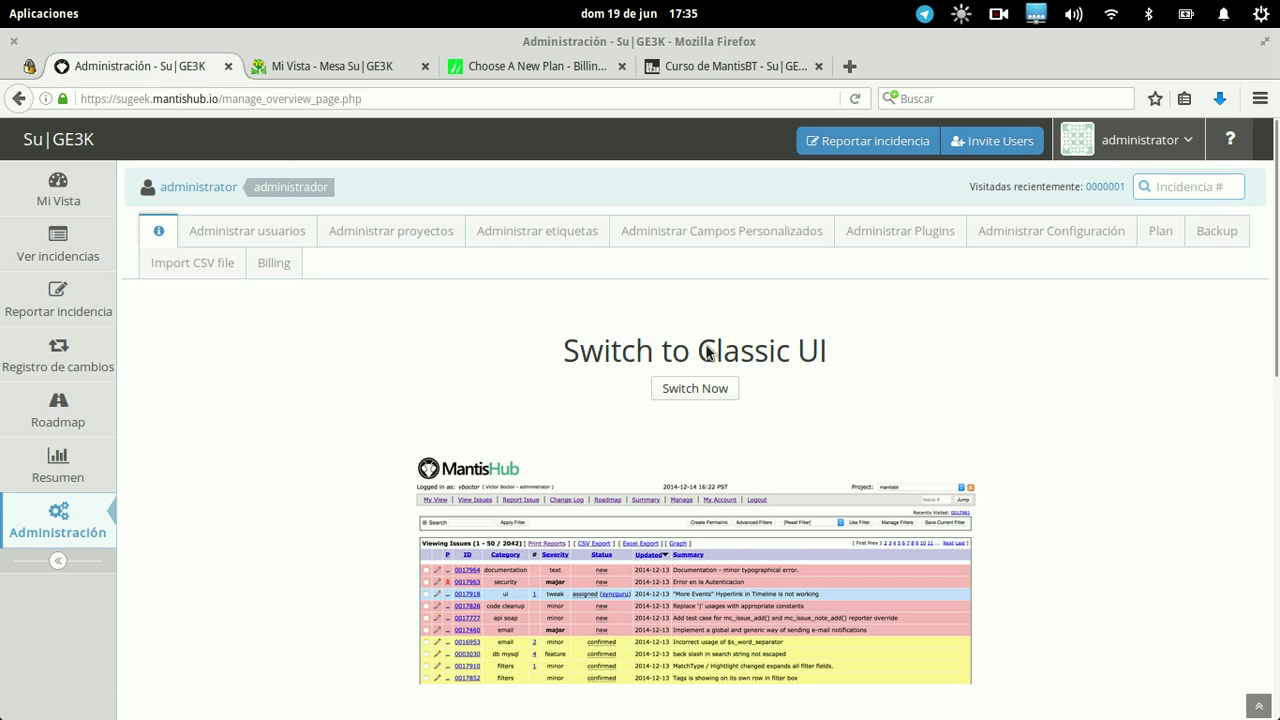
click(715, 397)
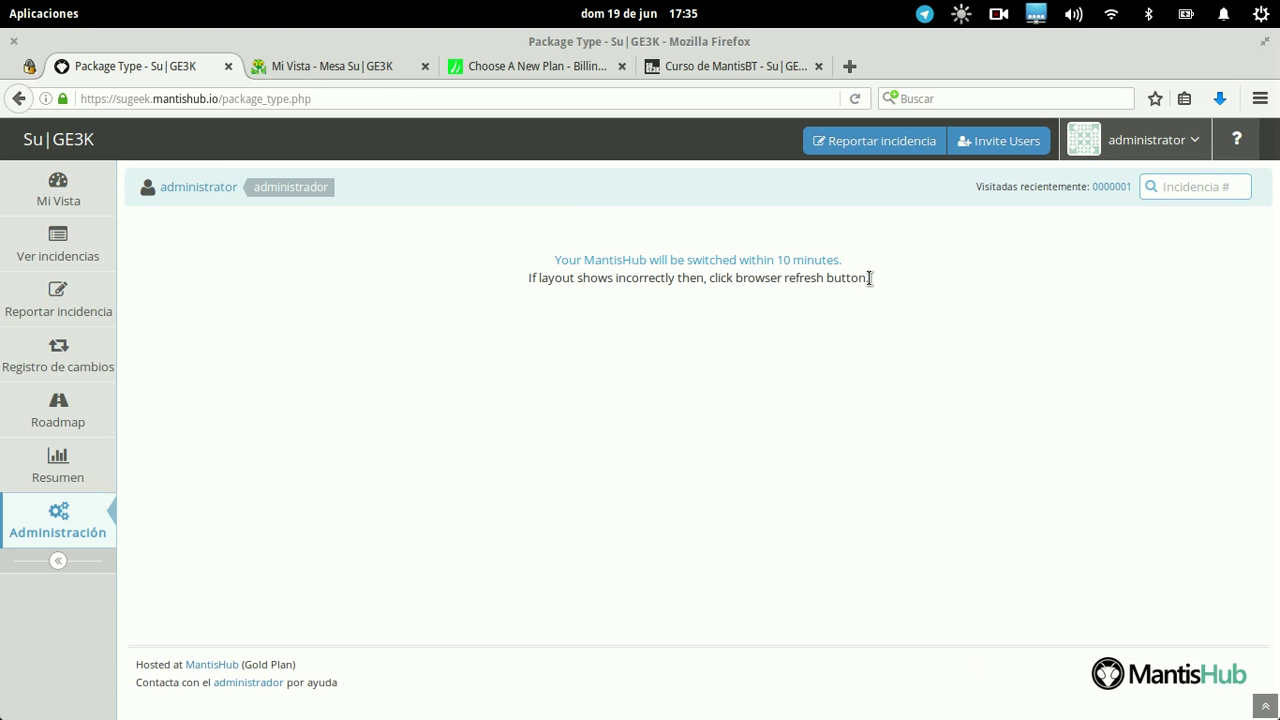
right_click(439, 352)
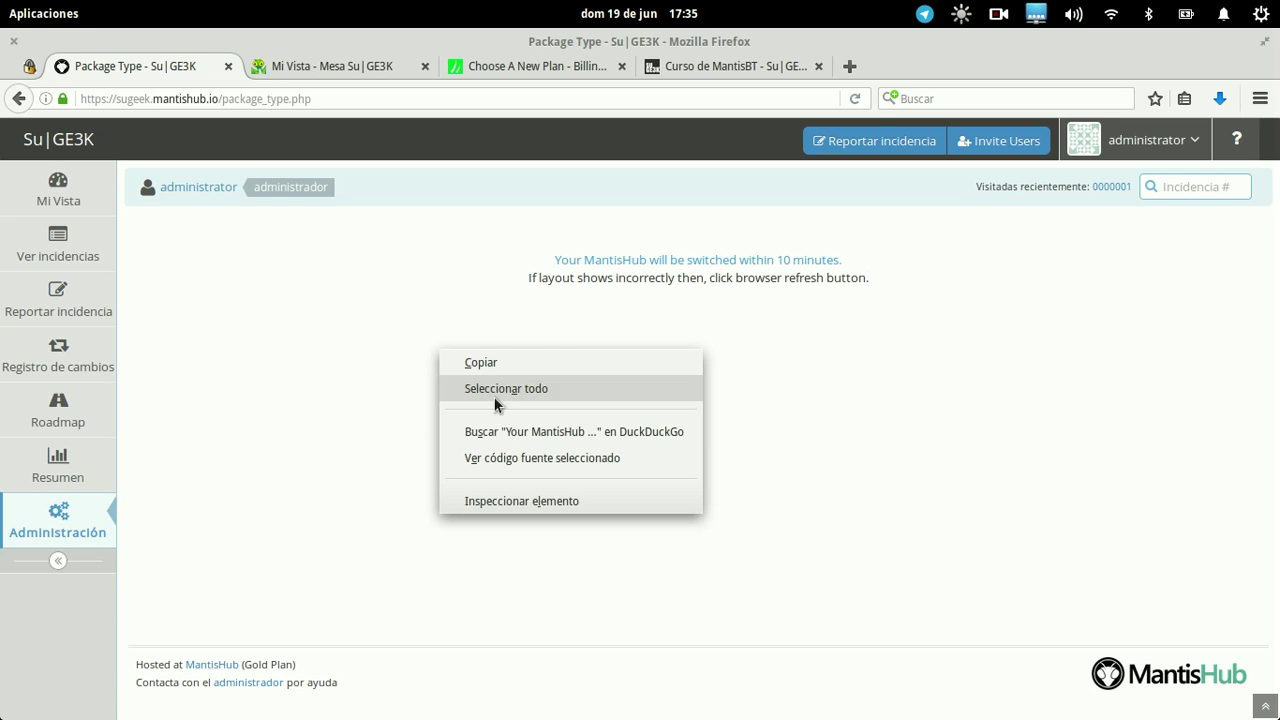
click(311, 408)
click(863, 98)
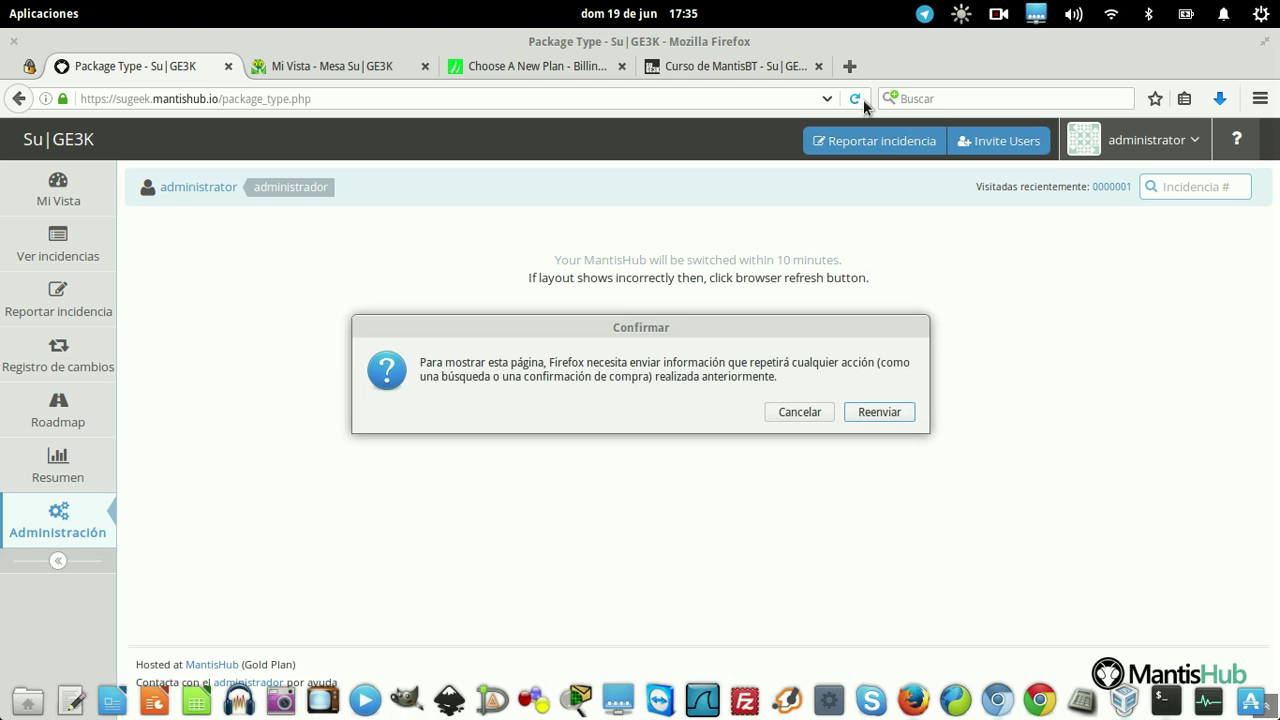
click(867, 415)
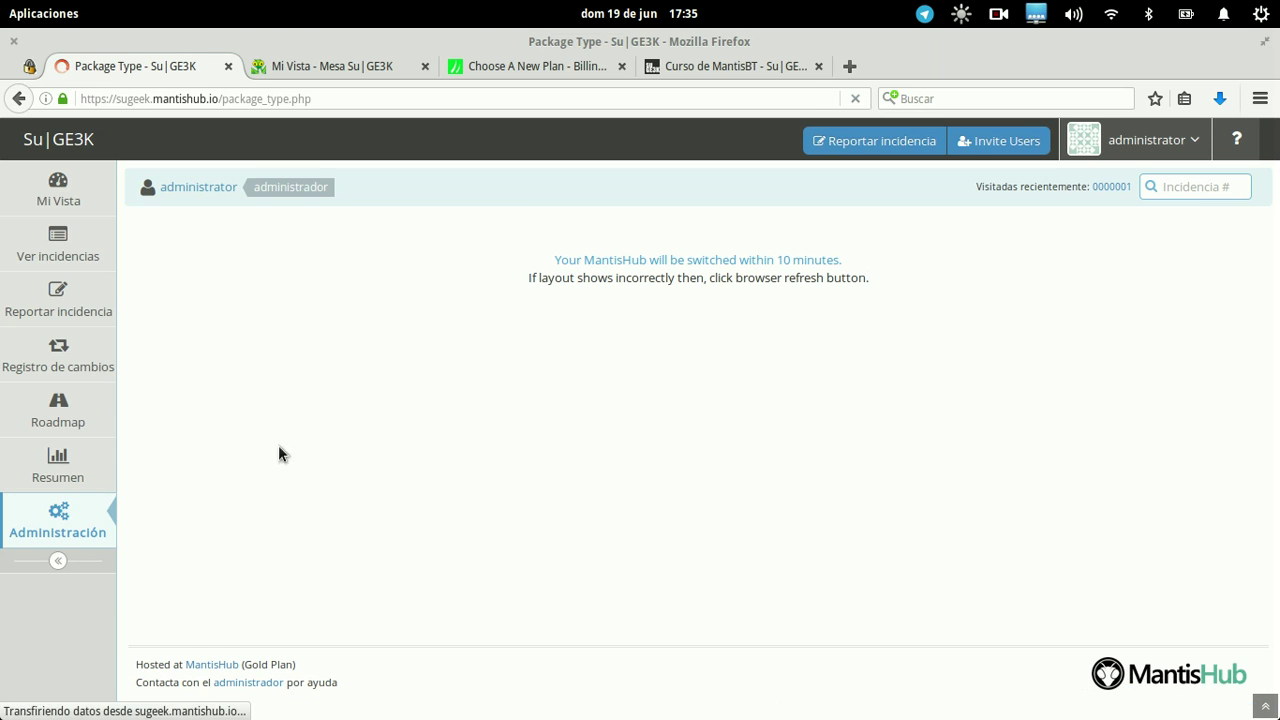
Review the Resumen statistics page, from the state and severity tables down to the resolution tables
click(73, 470)
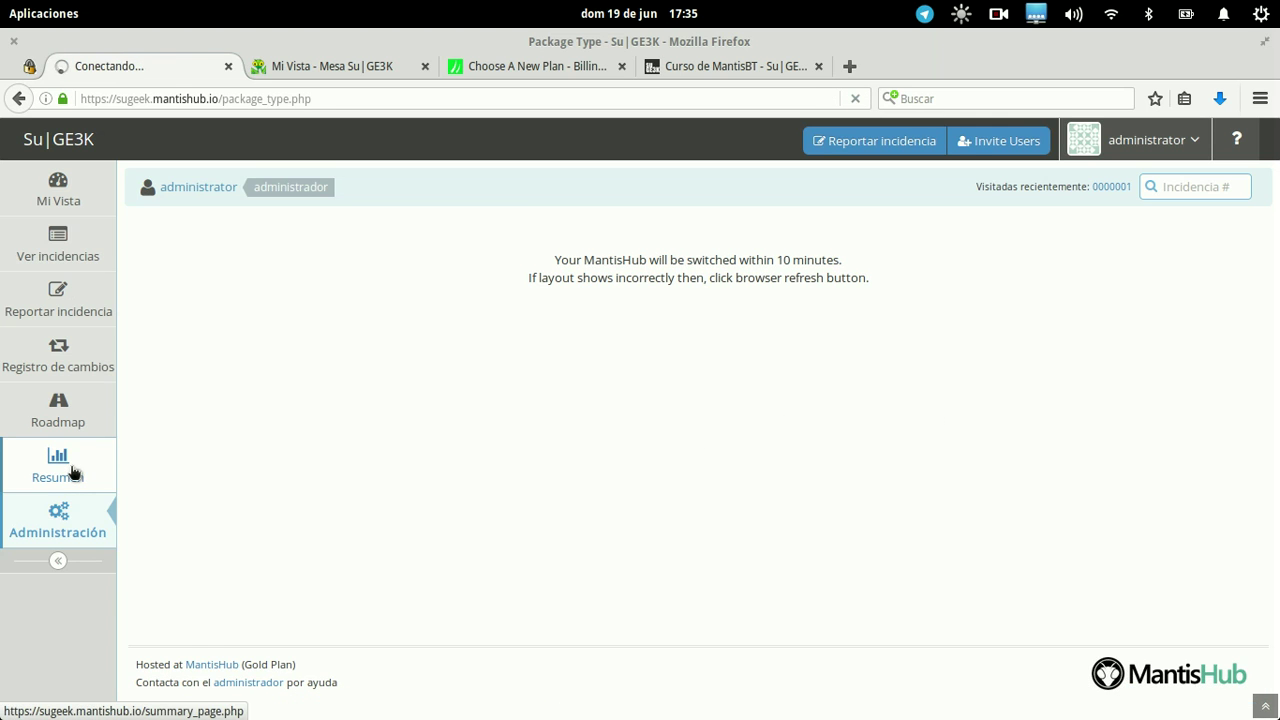
click(77, 511)
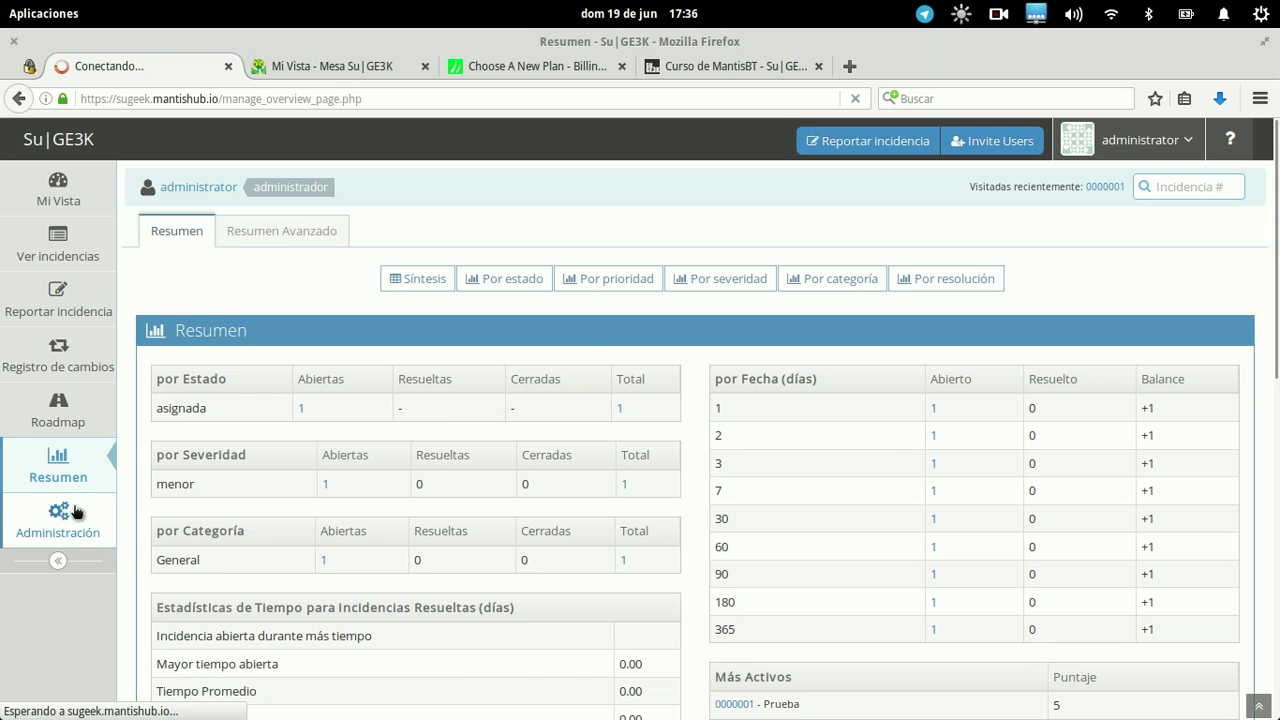
click(70, 472)
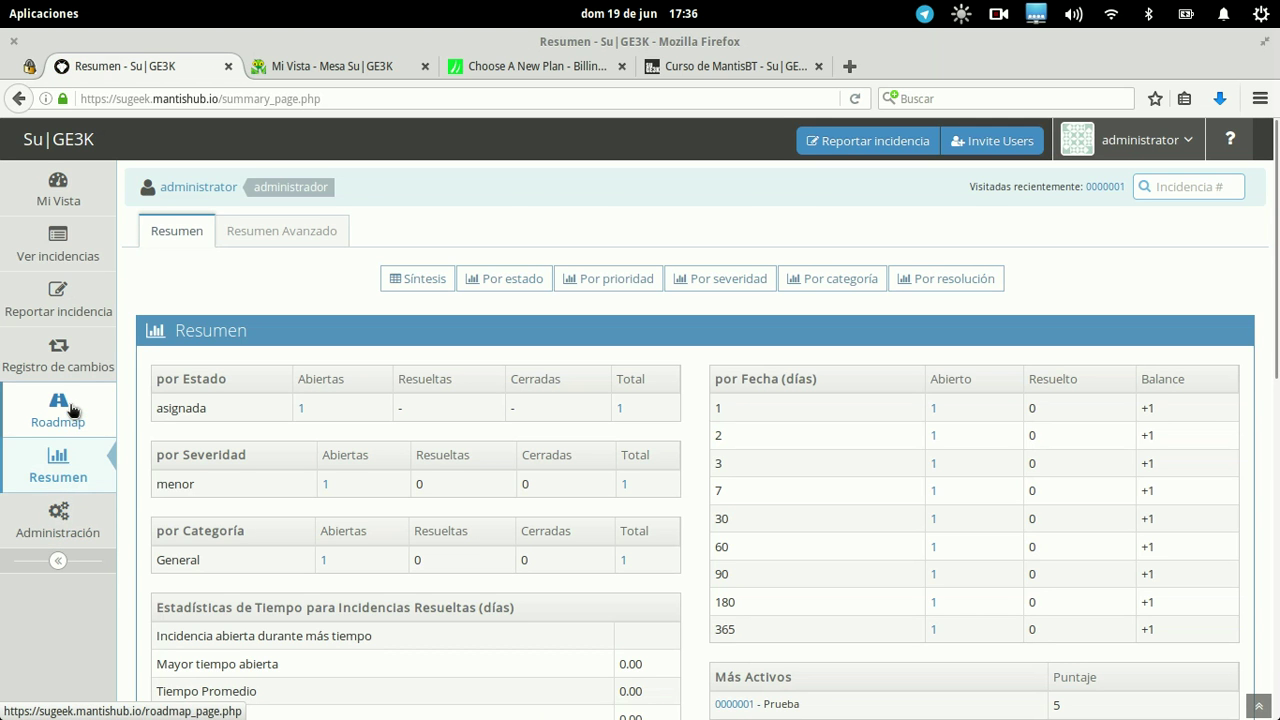
scroll(631, 443, down, 8)
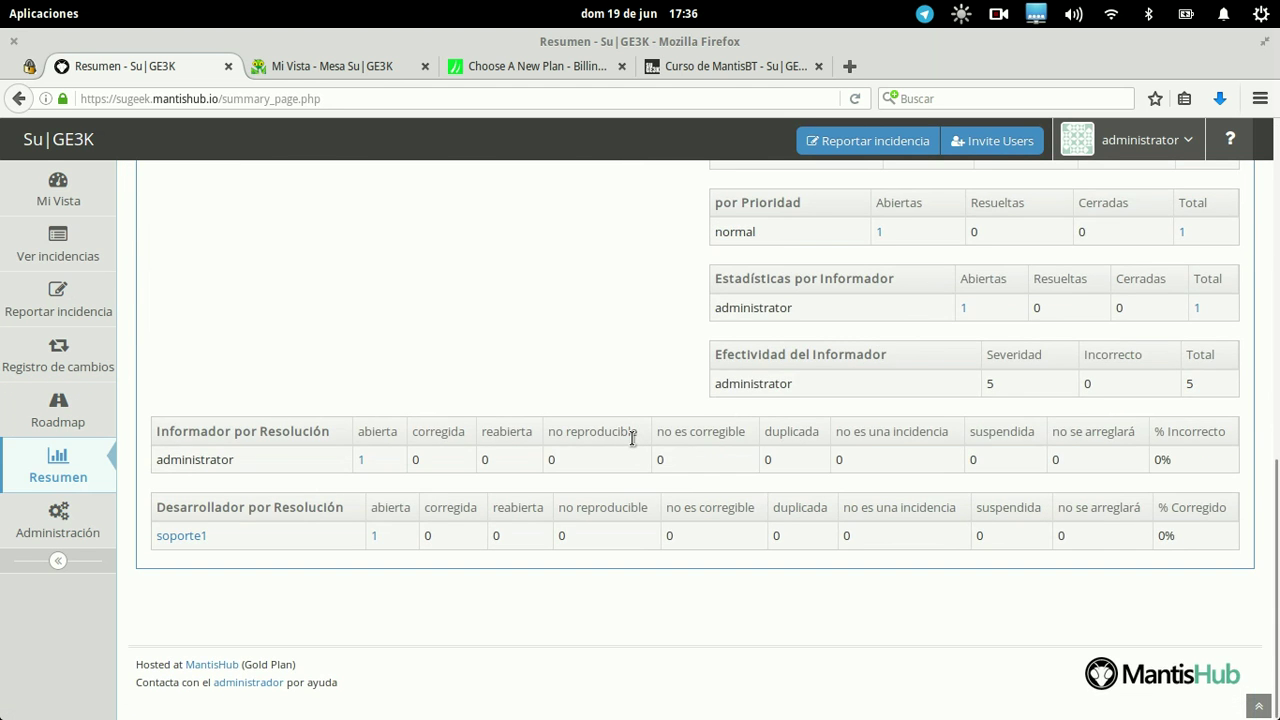
scroll(632, 440, up, 10)
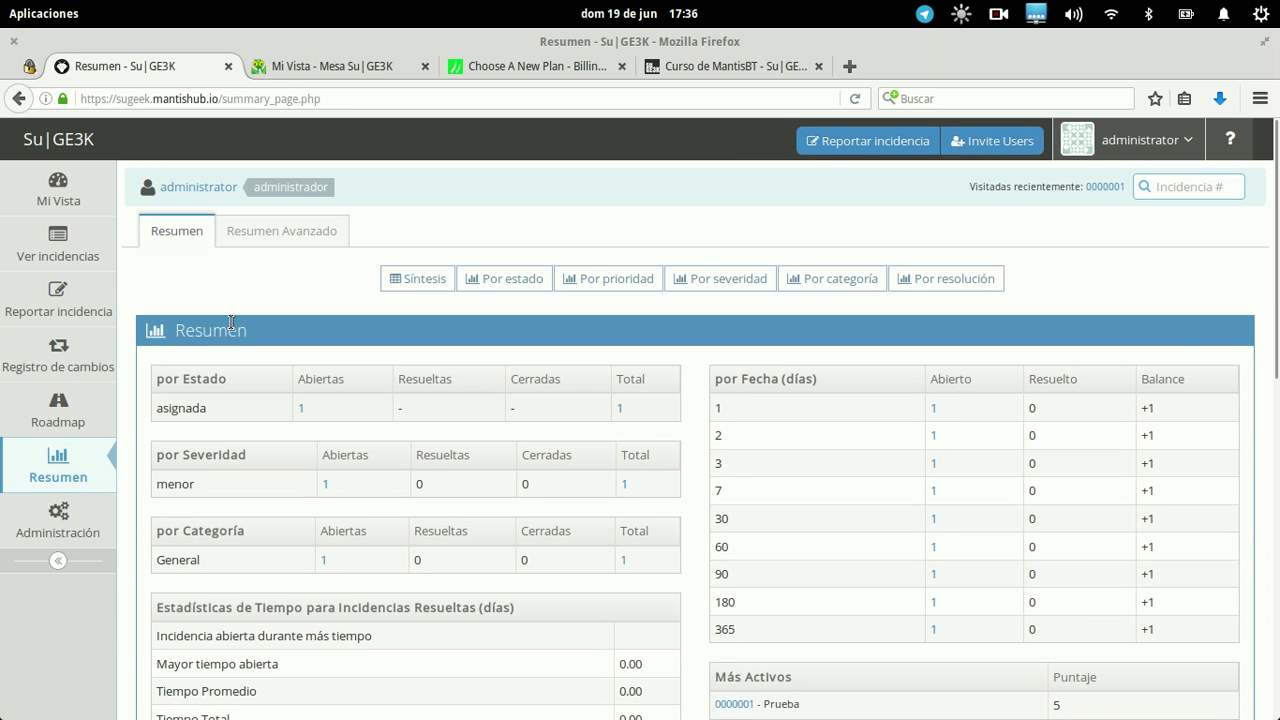
Start a new incident report and choose Cali as its Ciudad
click(868, 145)
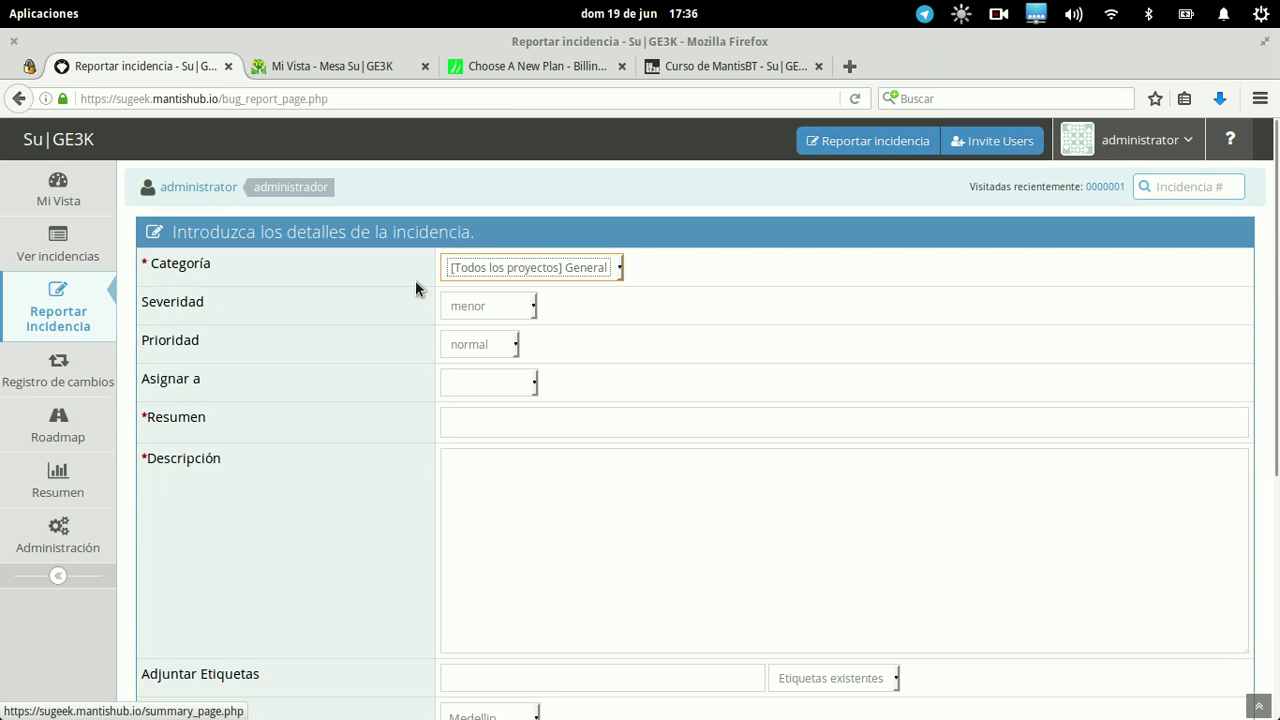
scroll(329, 449, down, 5)
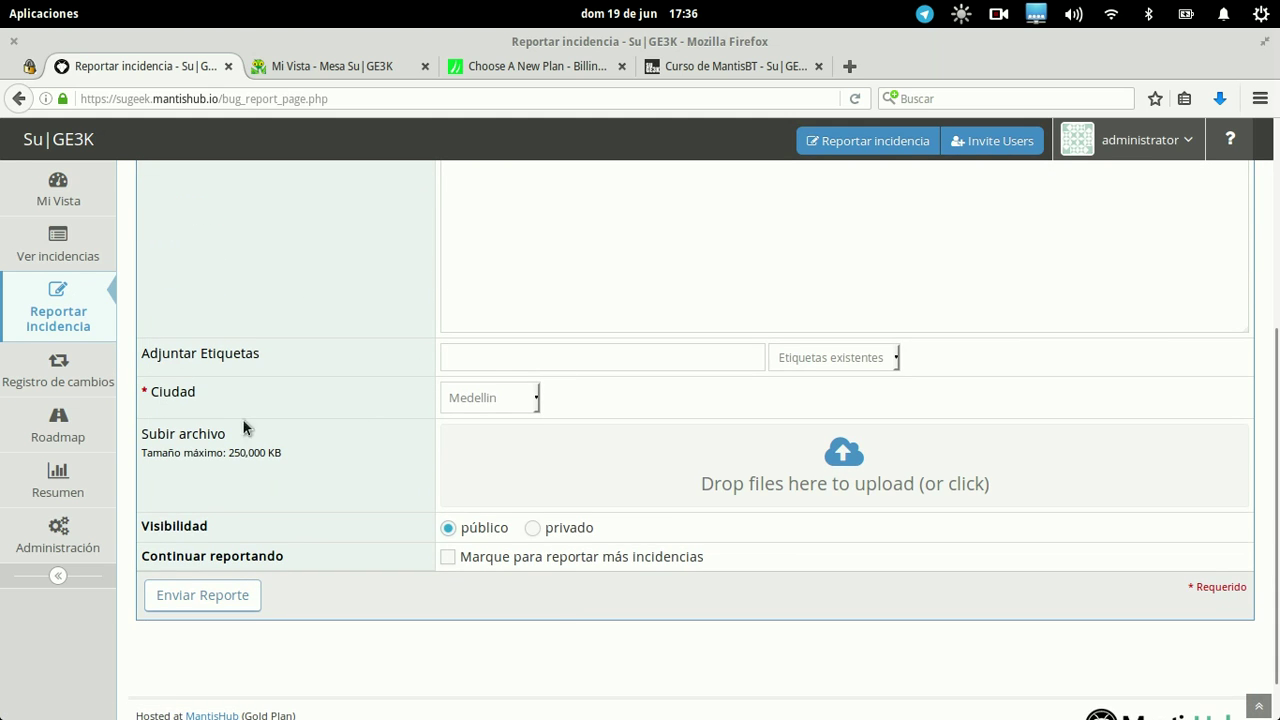
click(489, 398)
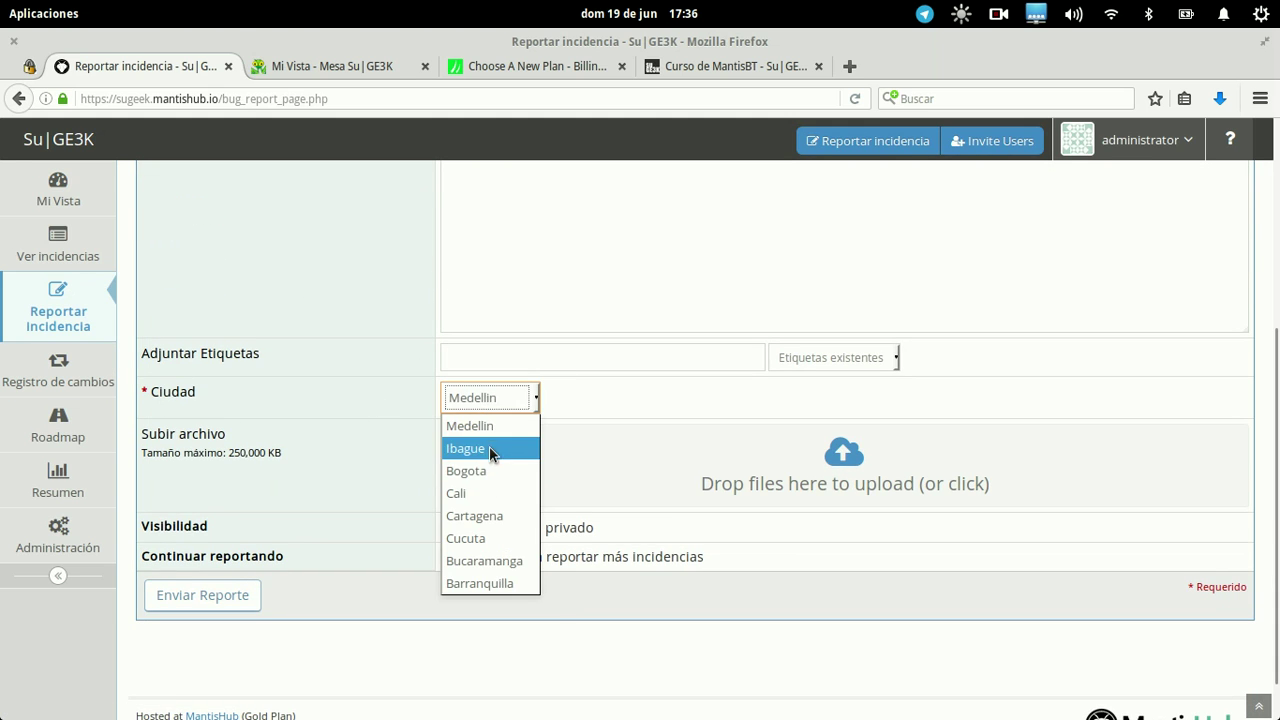
click(489, 446)
click(489, 400)
click(475, 490)
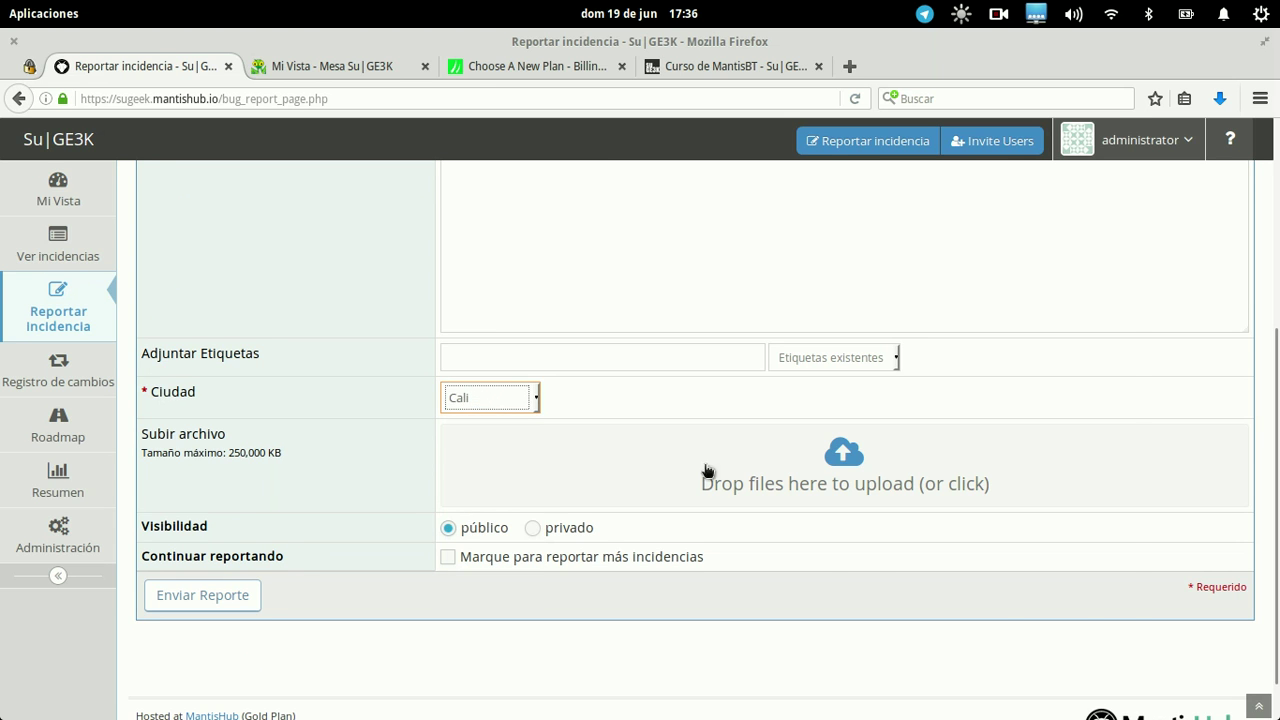
Attach 676px-Gnulinux.svg.png to the incident report and check the available Categoría options
click(650, 477)
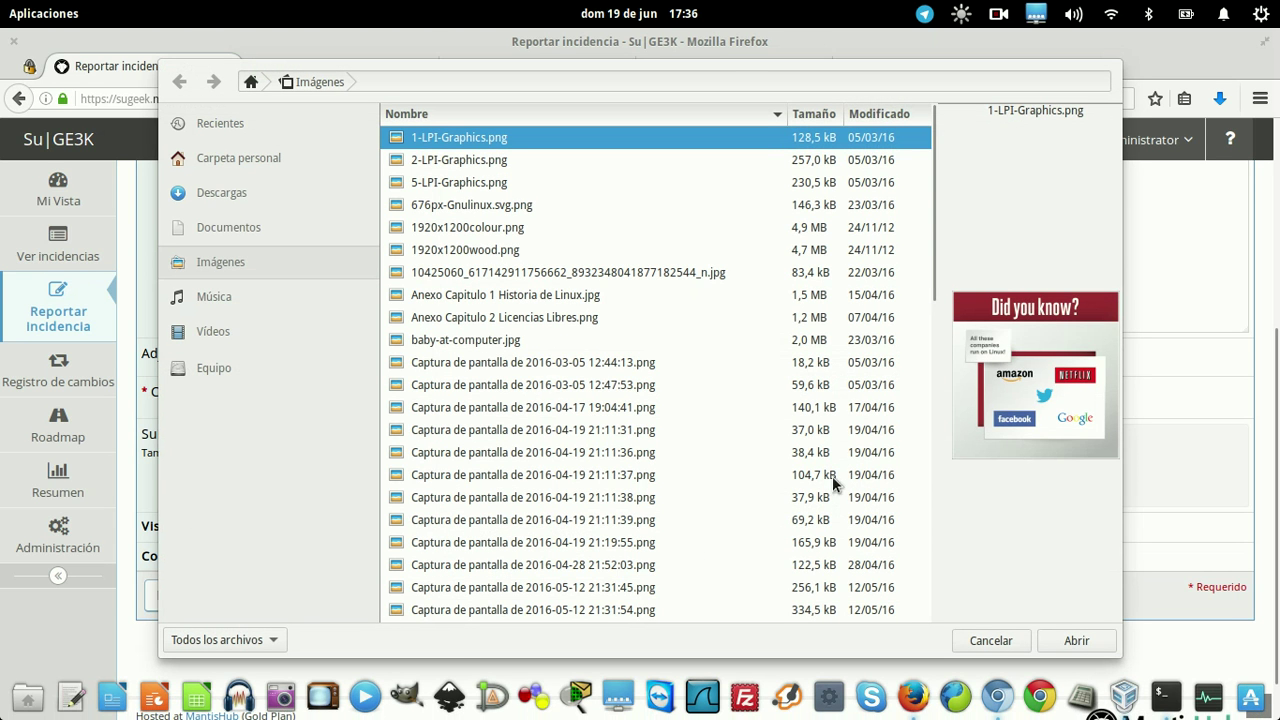
click(488, 208)
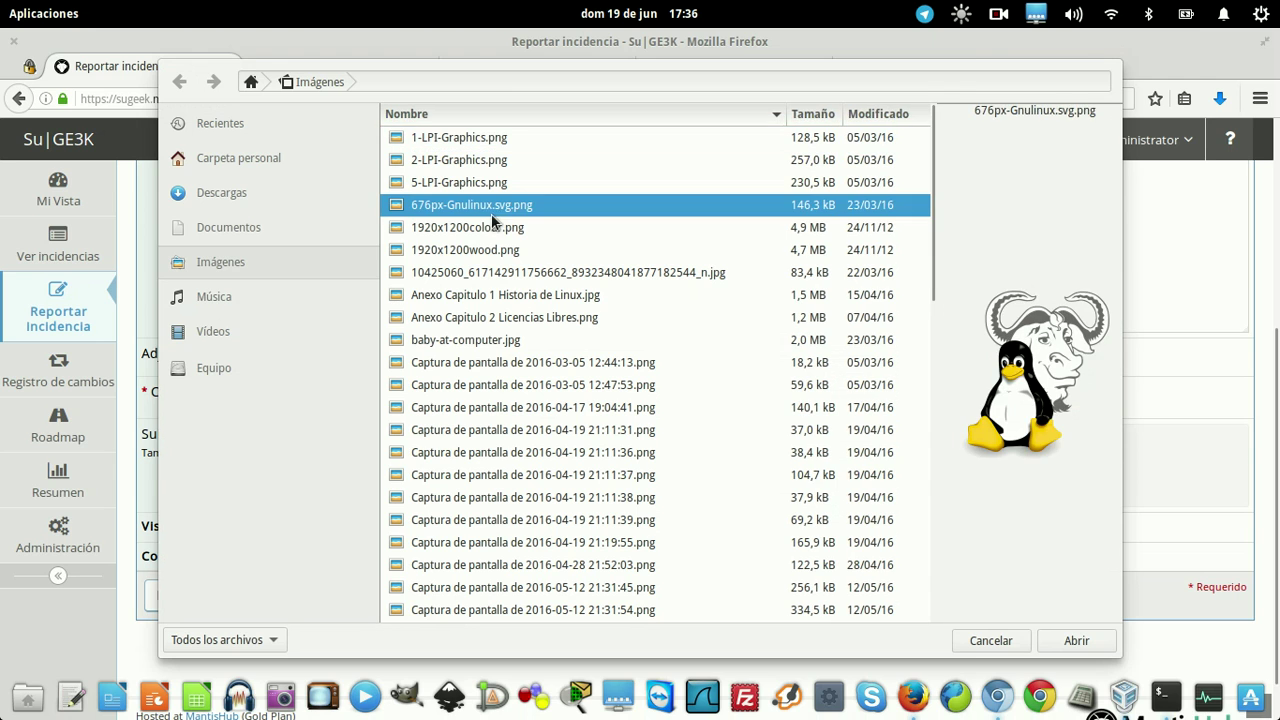
click(1063, 640)
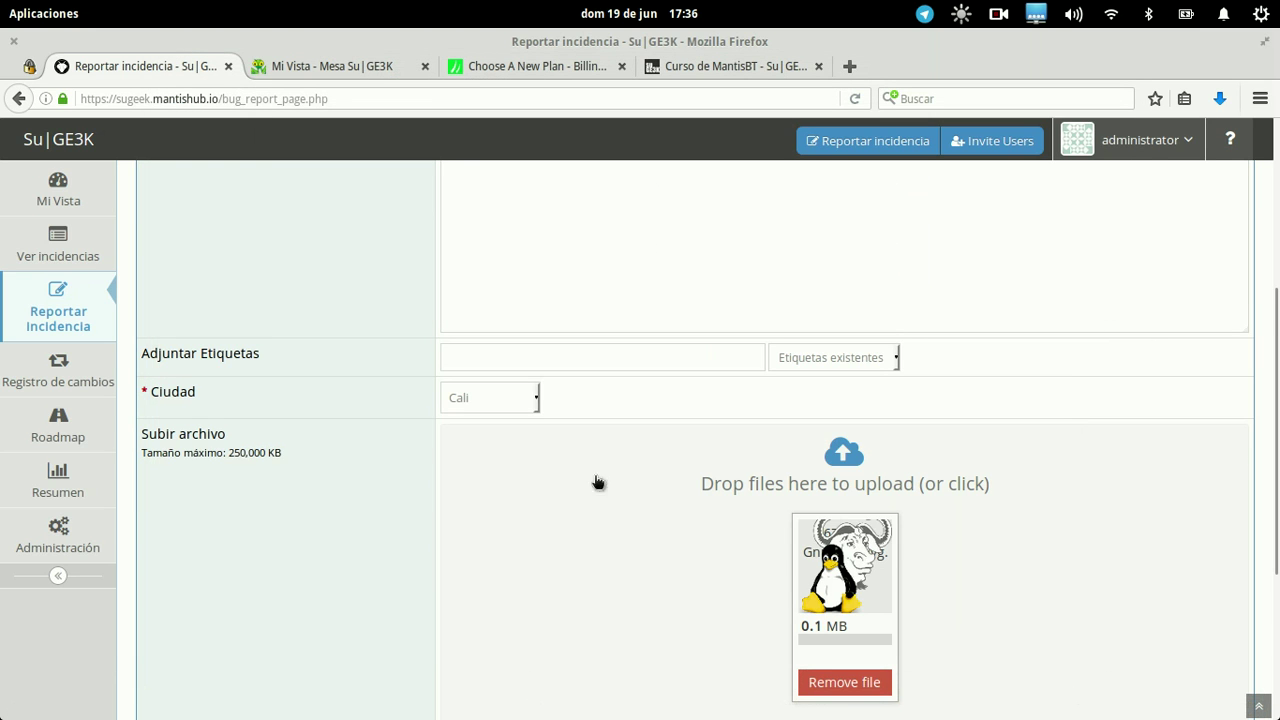
scroll(245, 478, down, 5)
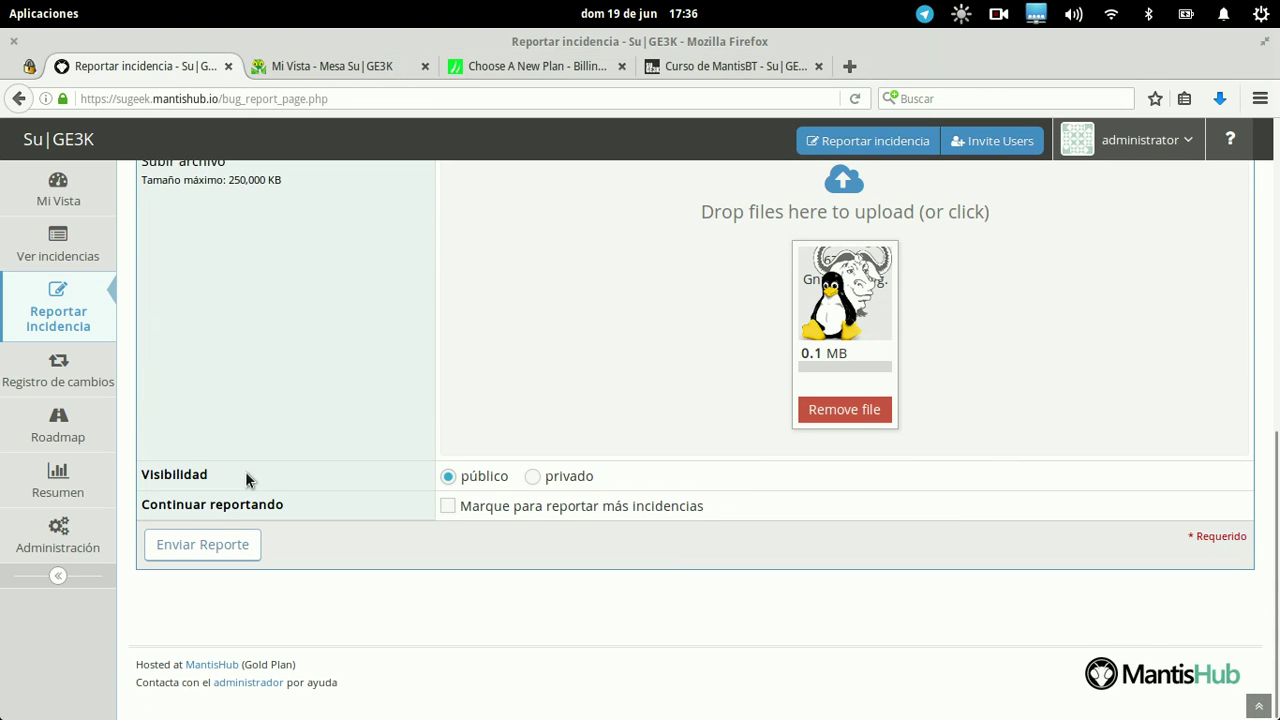
scroll(245, 478, up, 6)
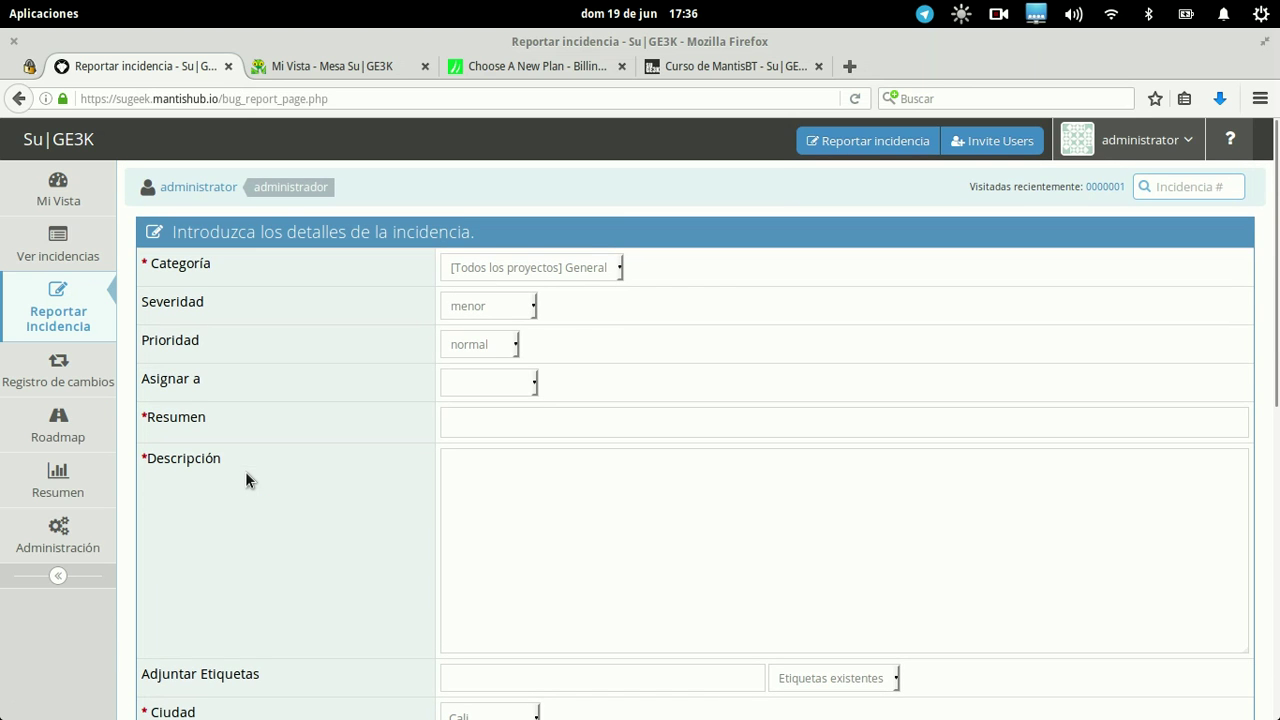
click(596, 267)
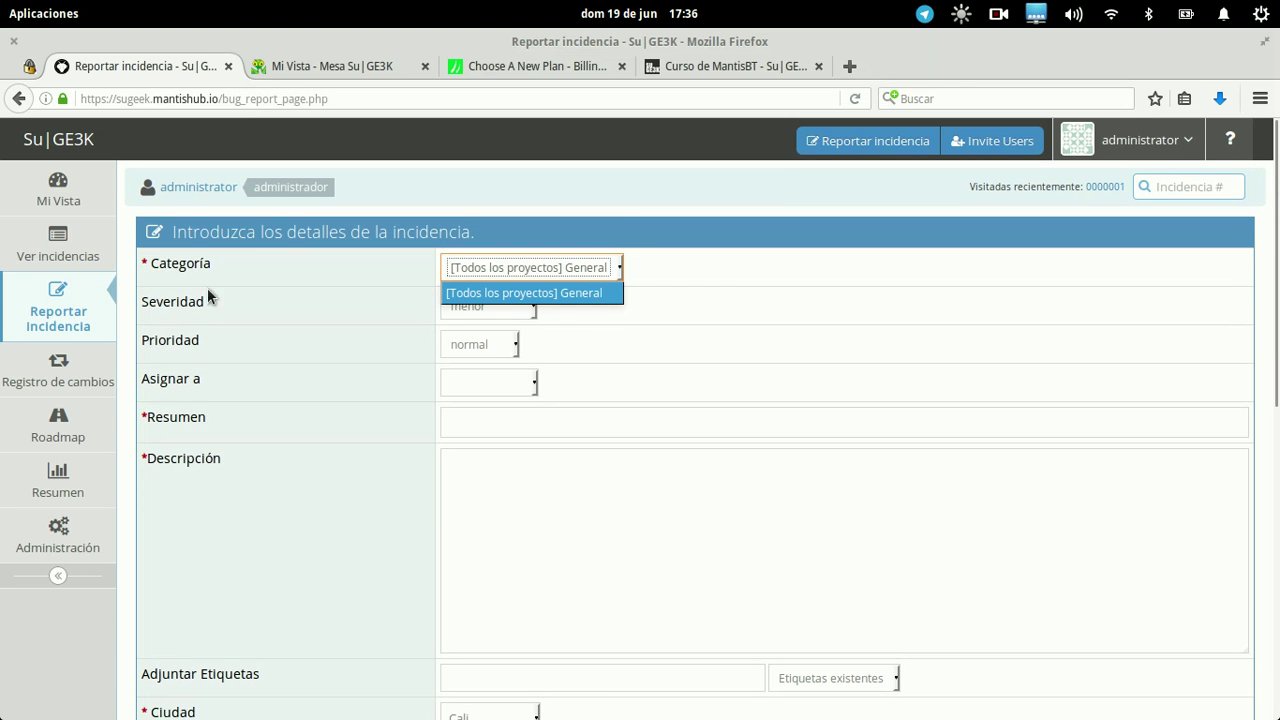
Leave the incident form and view the custom fields in the Administración area
click(57, 535)
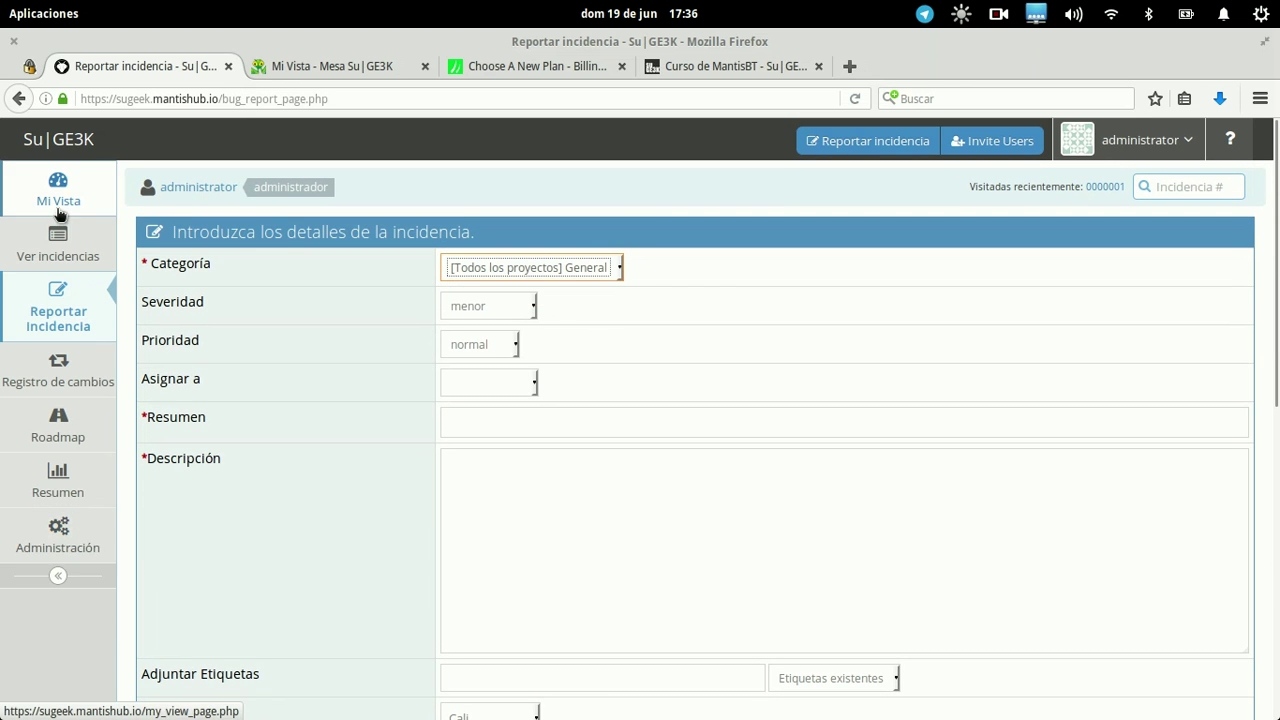
click(55, 532)
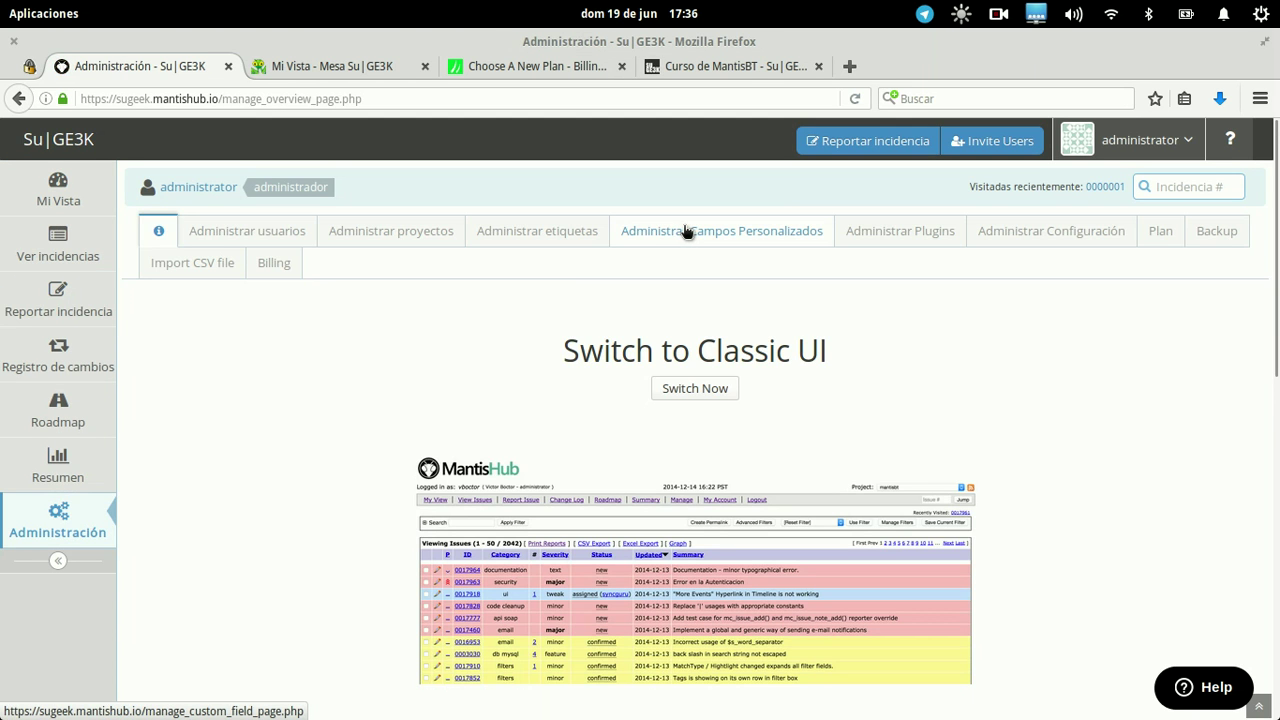
click(686, 232)
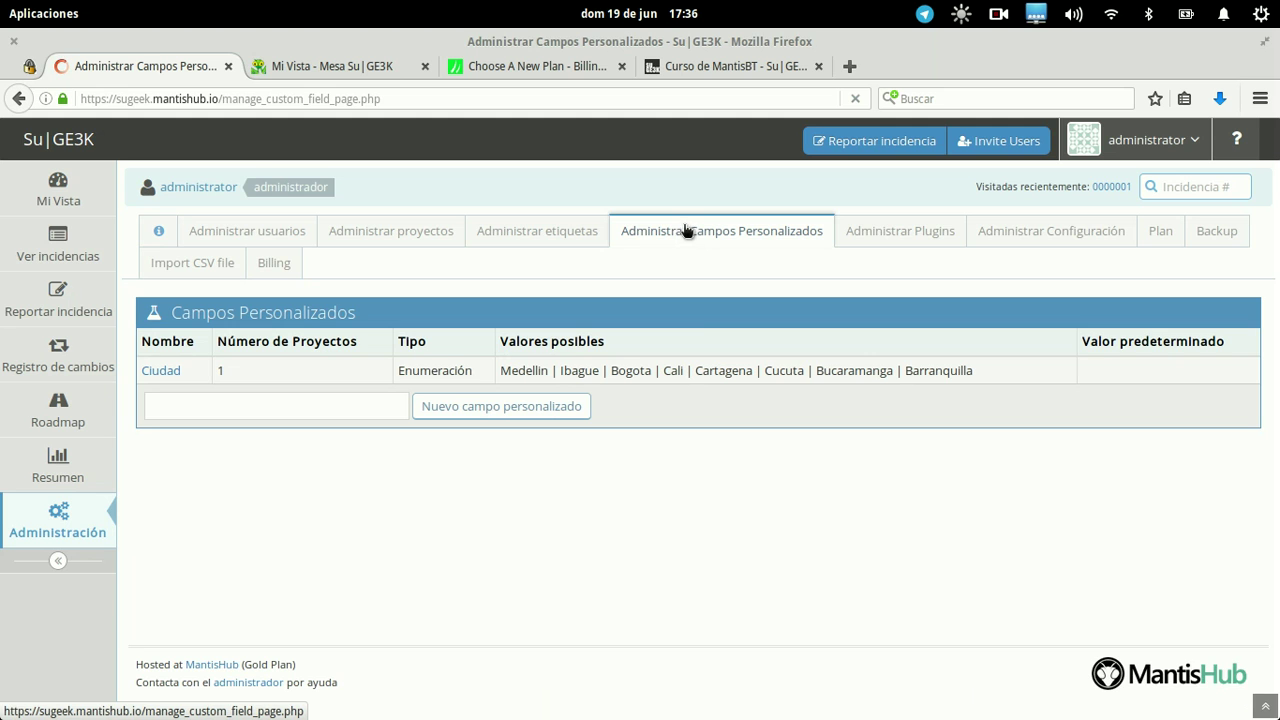
Examine the installed and available plugins, glancing at the Mesa Su|GE3K MantisBT site for comparison
click(932, 233)
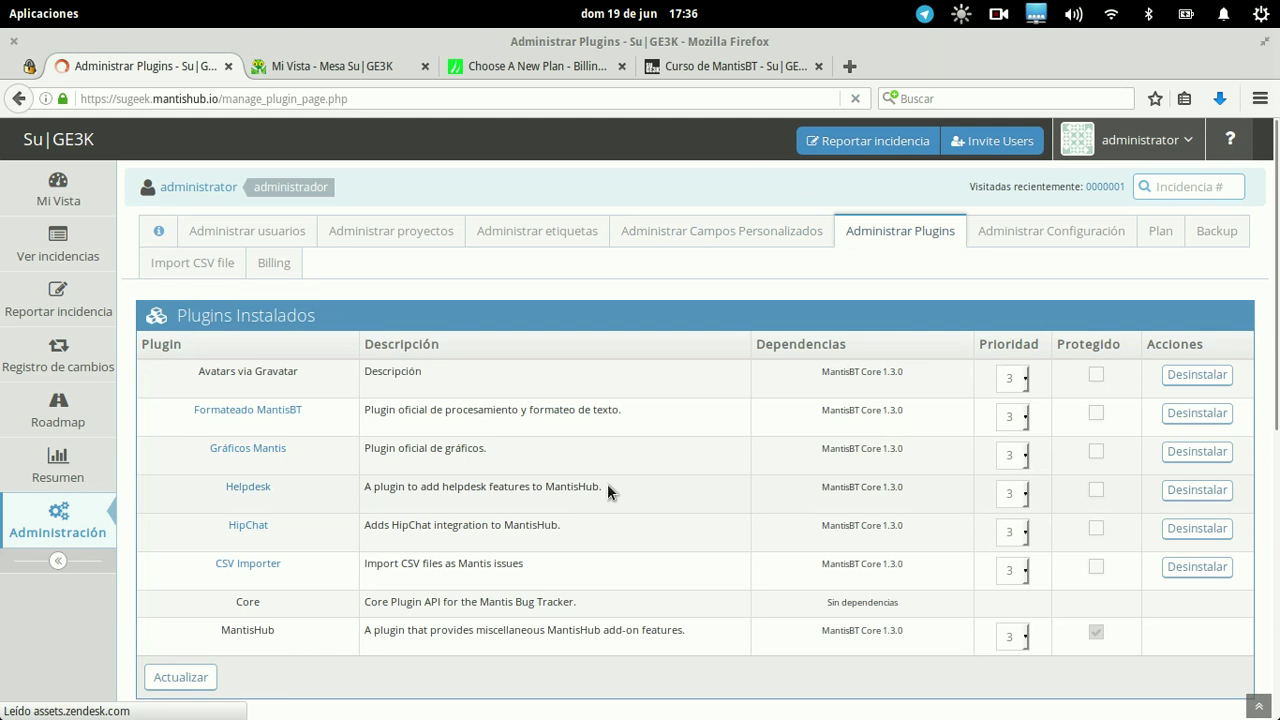
scroll(607, 483, down, 5)
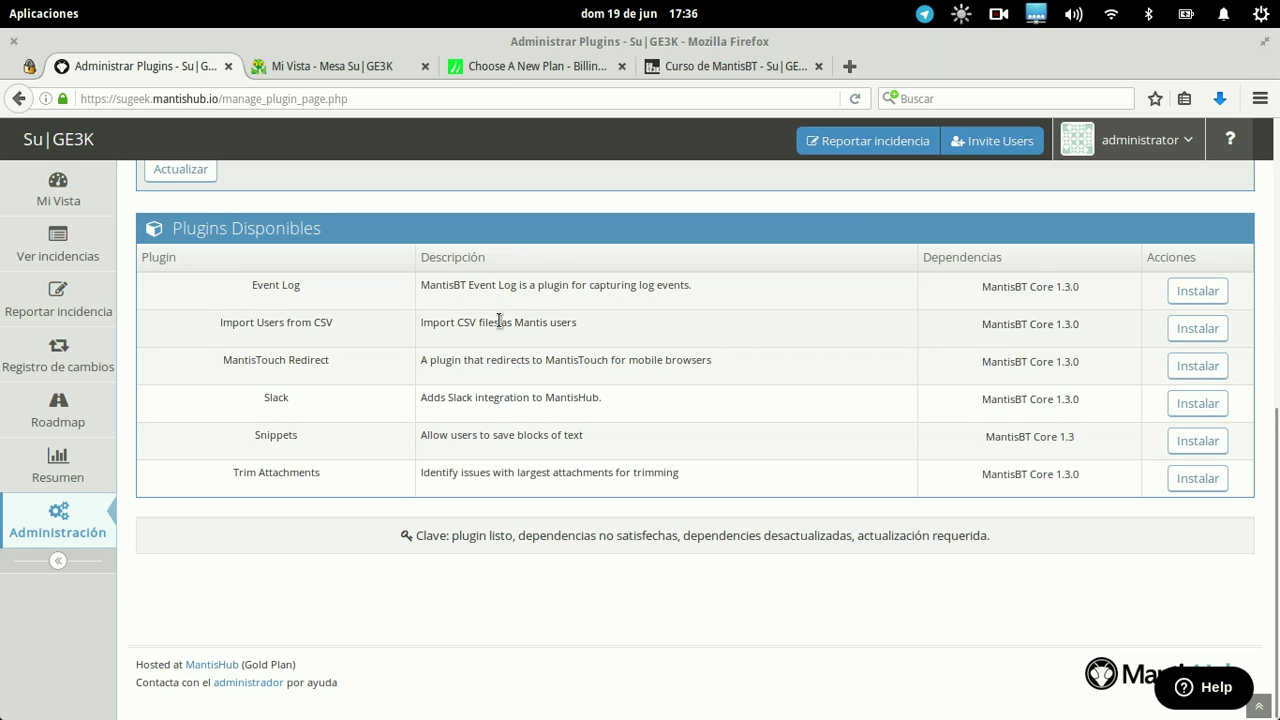
scroll(458, 409, up, 5)
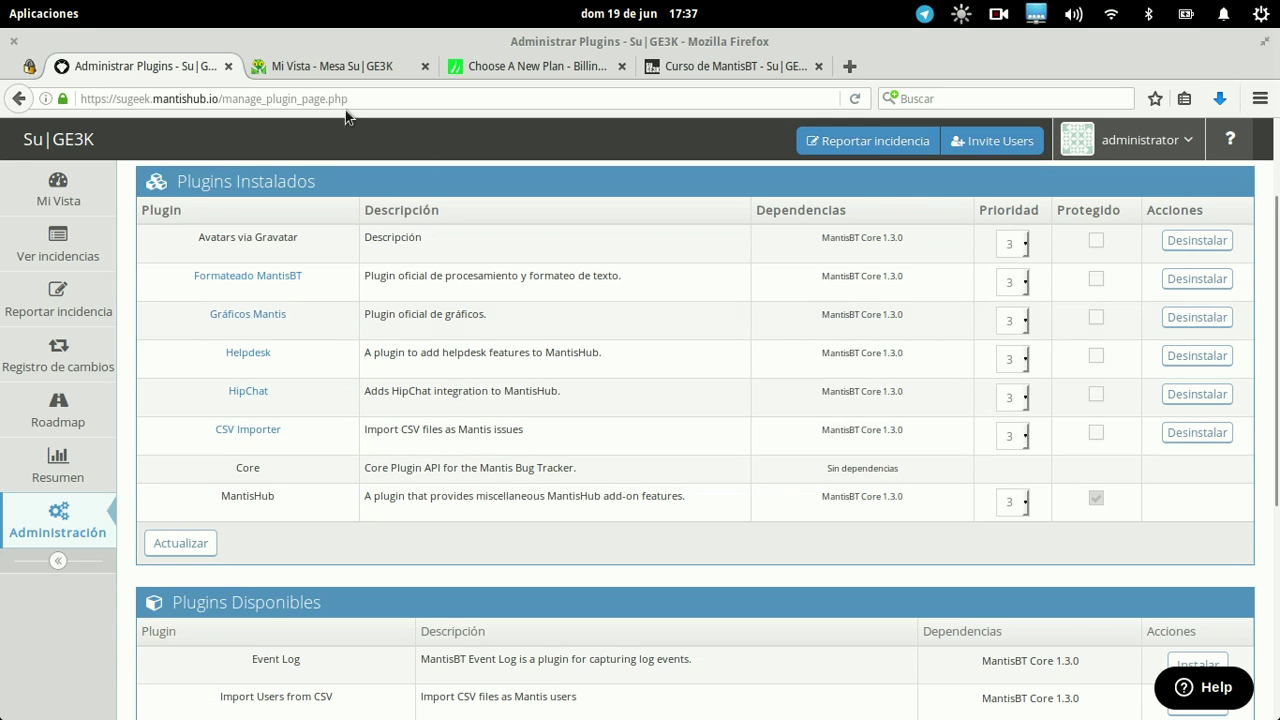
click(338, 67)
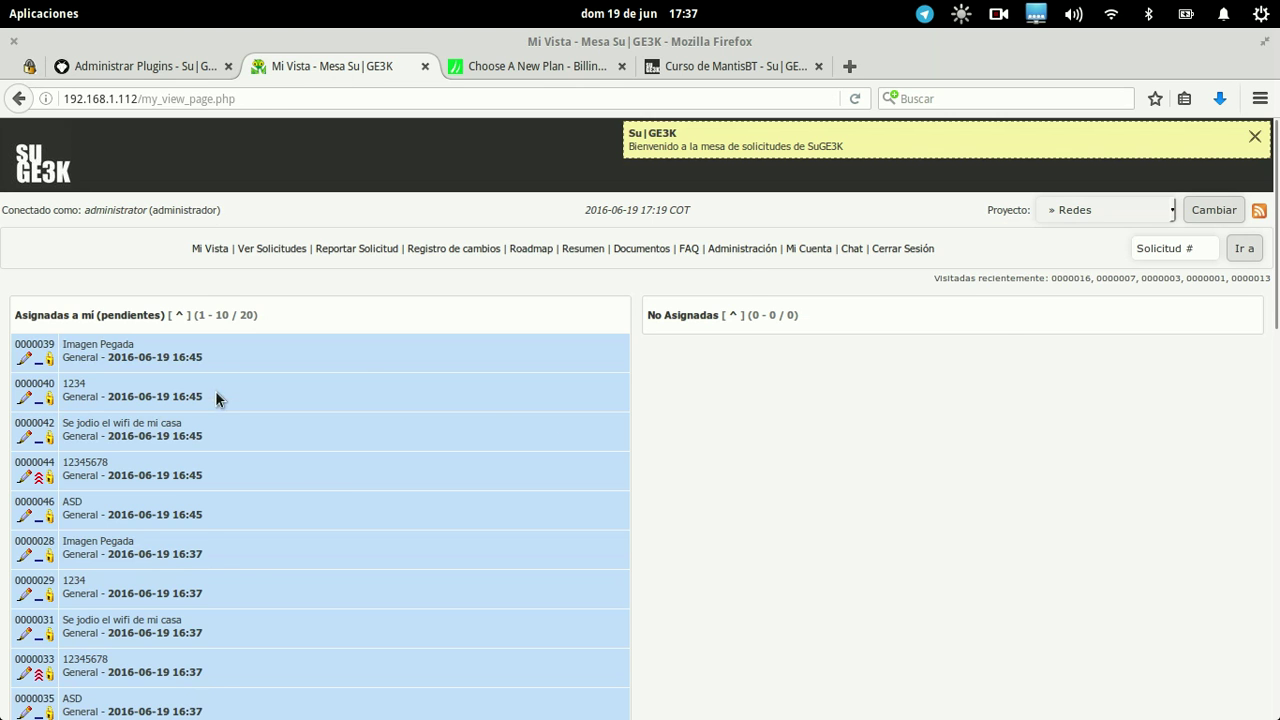
click(118, 66)
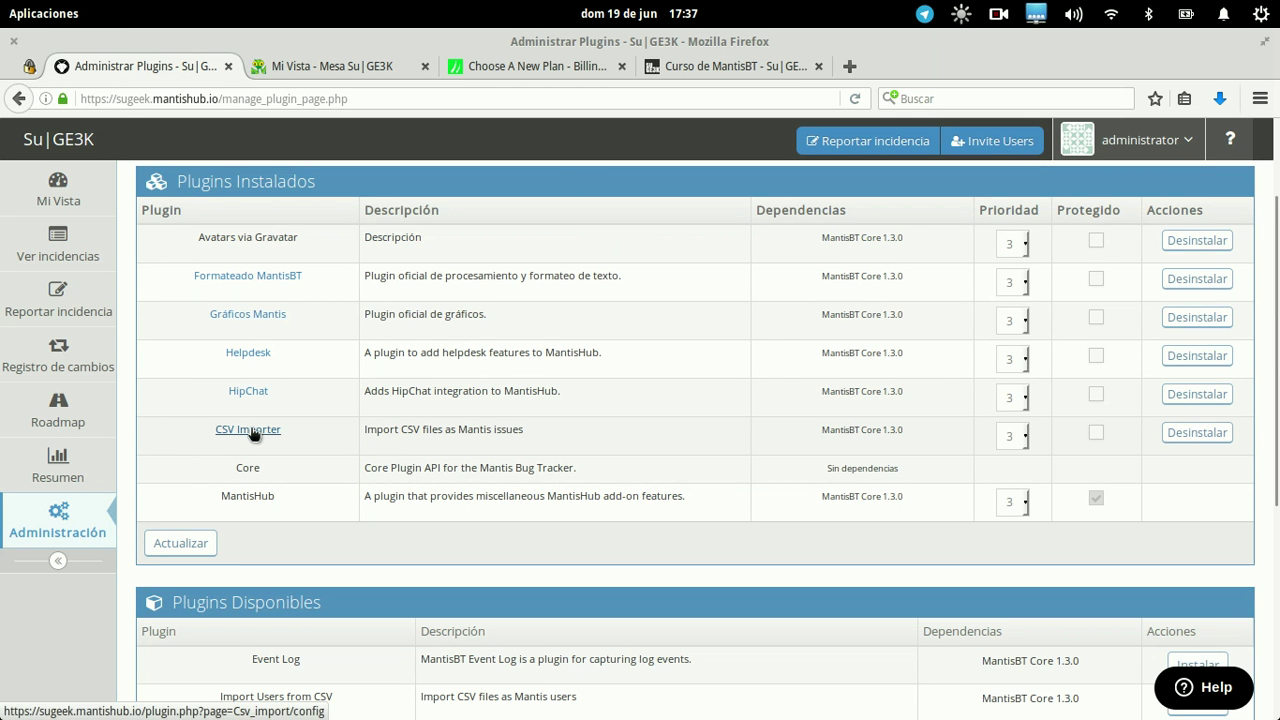
scroll(648, 455, up, 3)
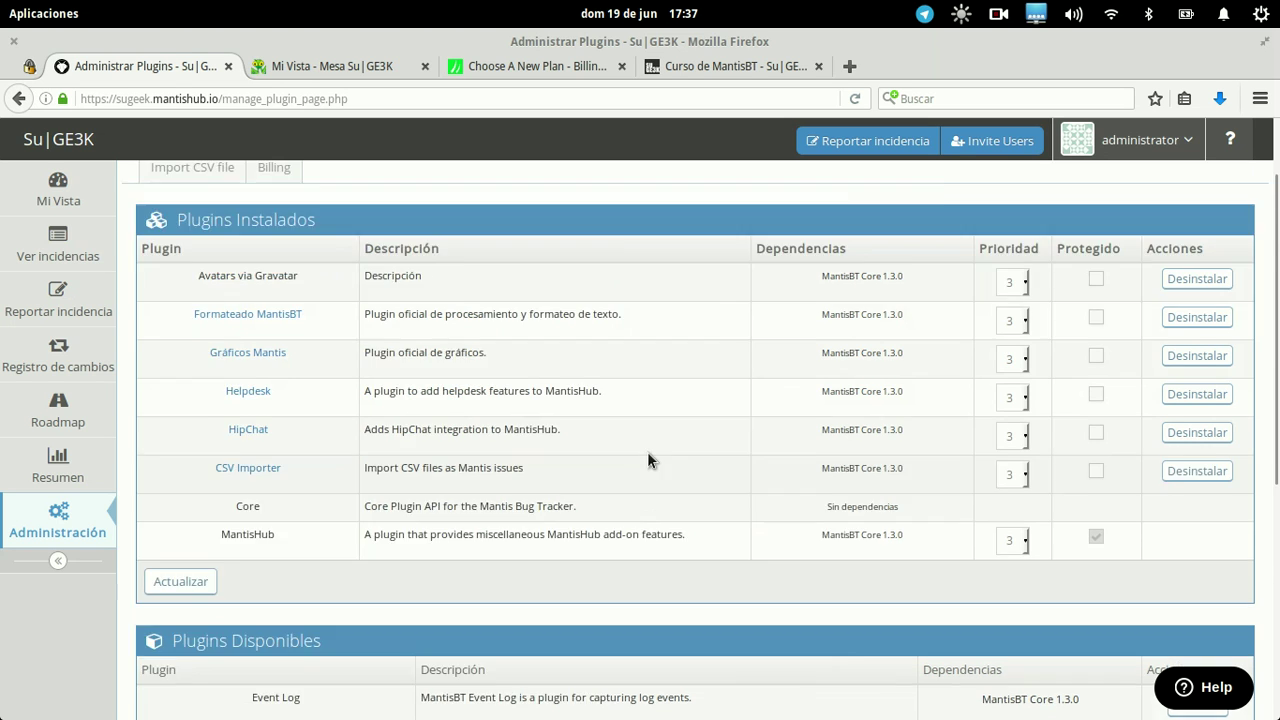
View the configuration management page, the Plan Information limits for issues, users and attachments, and the Backup page
click(1050, 242)
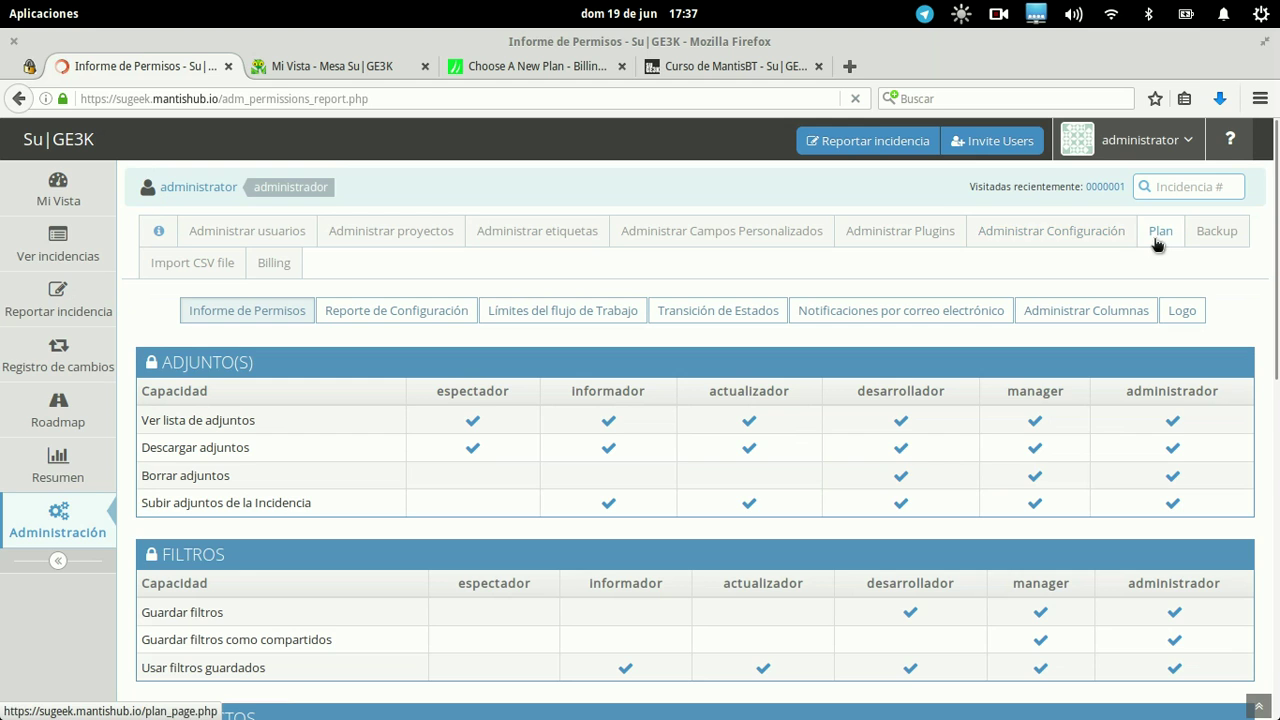
click(1158, 238)
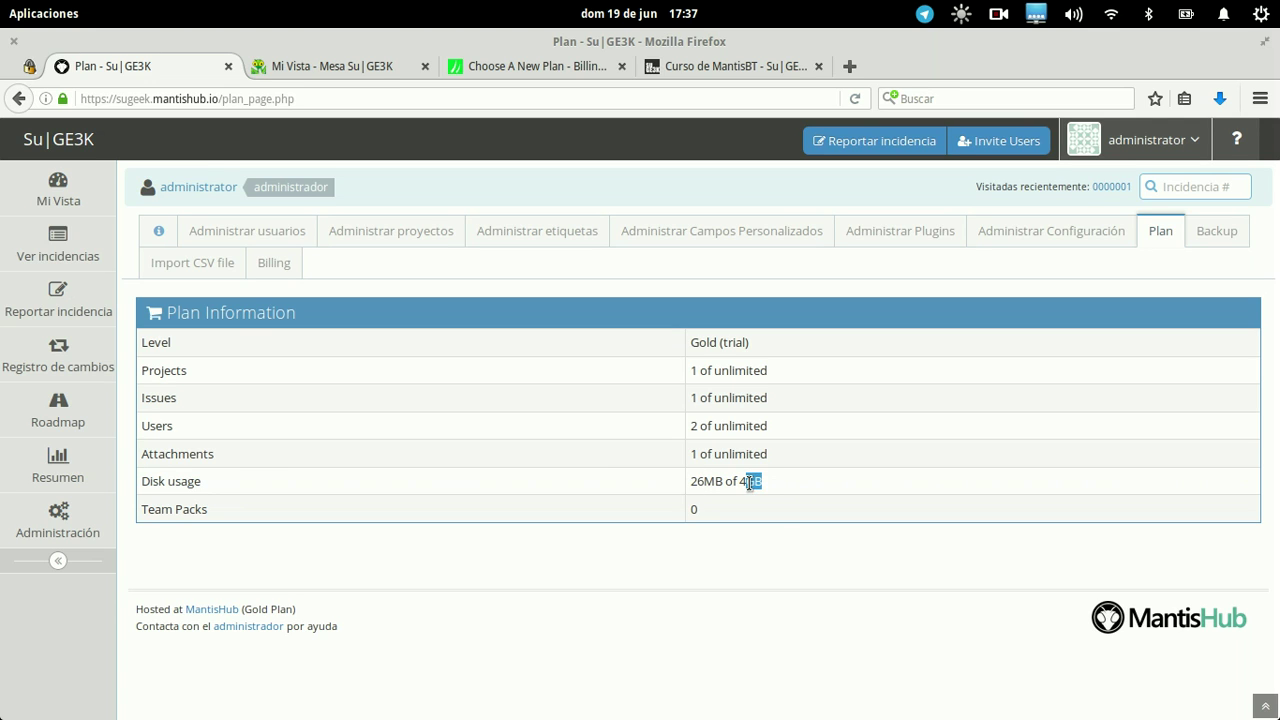
drag(686, 368, 695, 401)
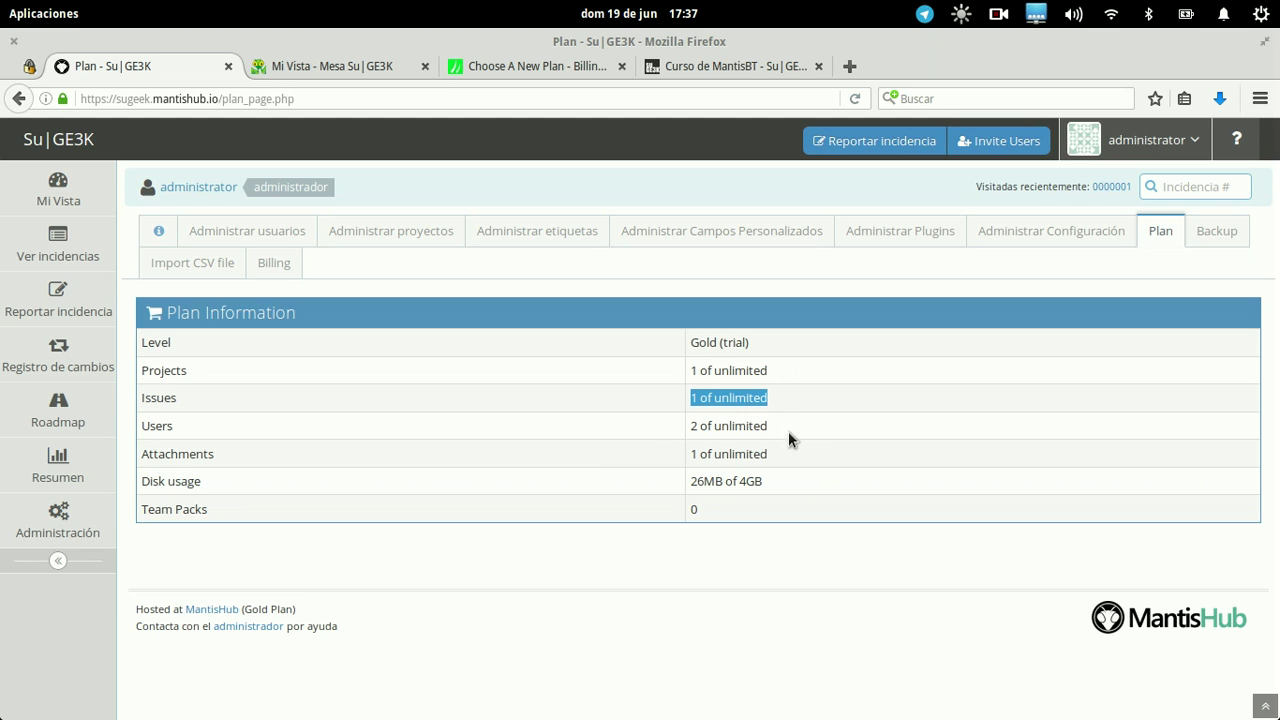
drag(788, 433, 683, 428)
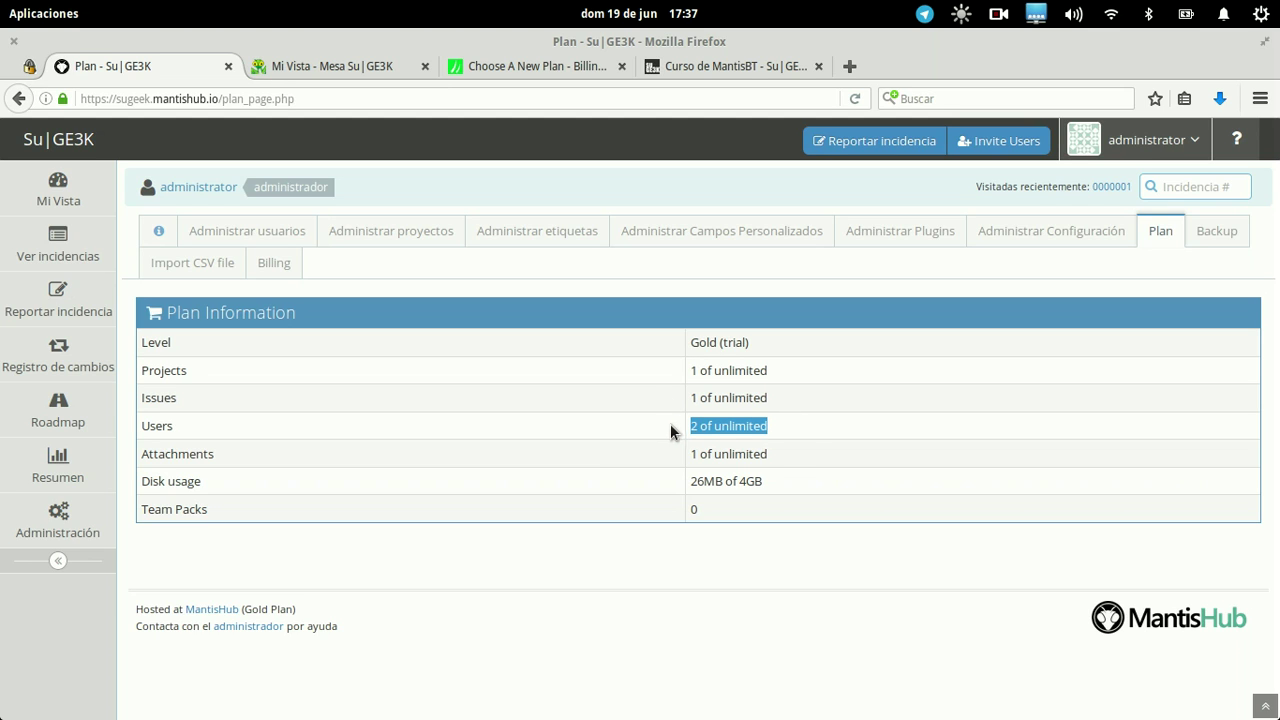
drag(774, 451, 640, 460)
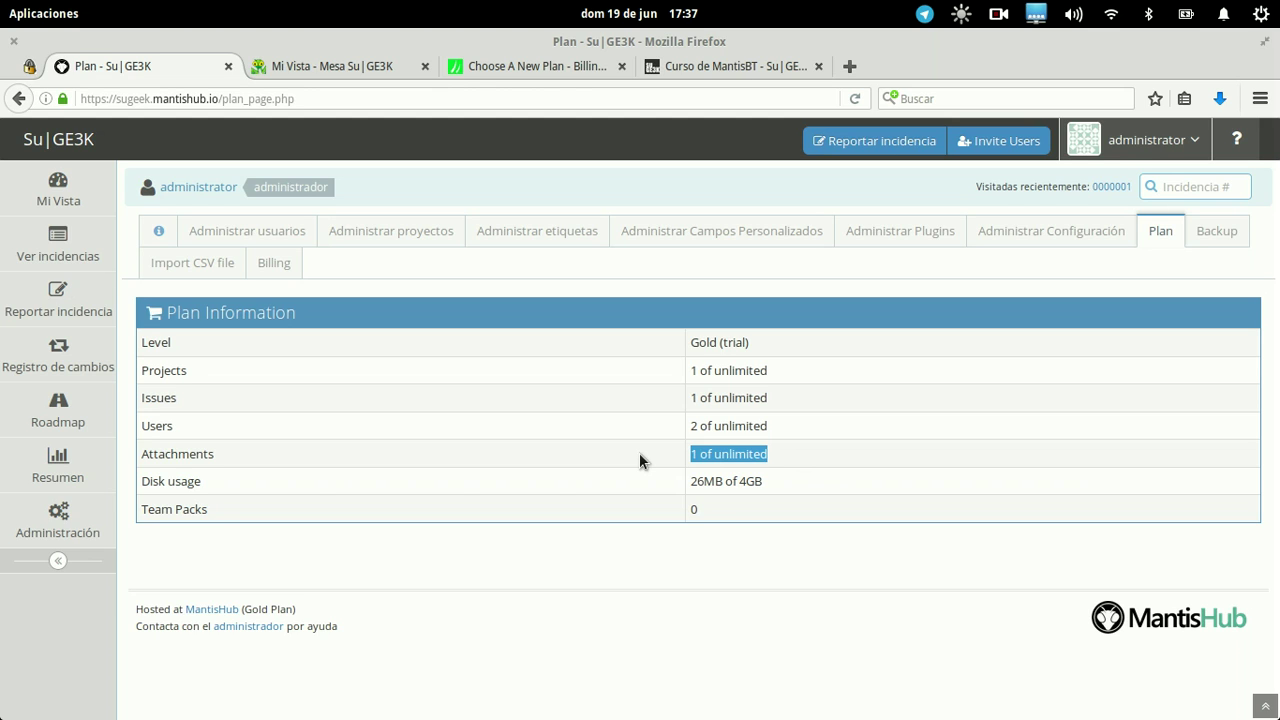
click(1218, 233)
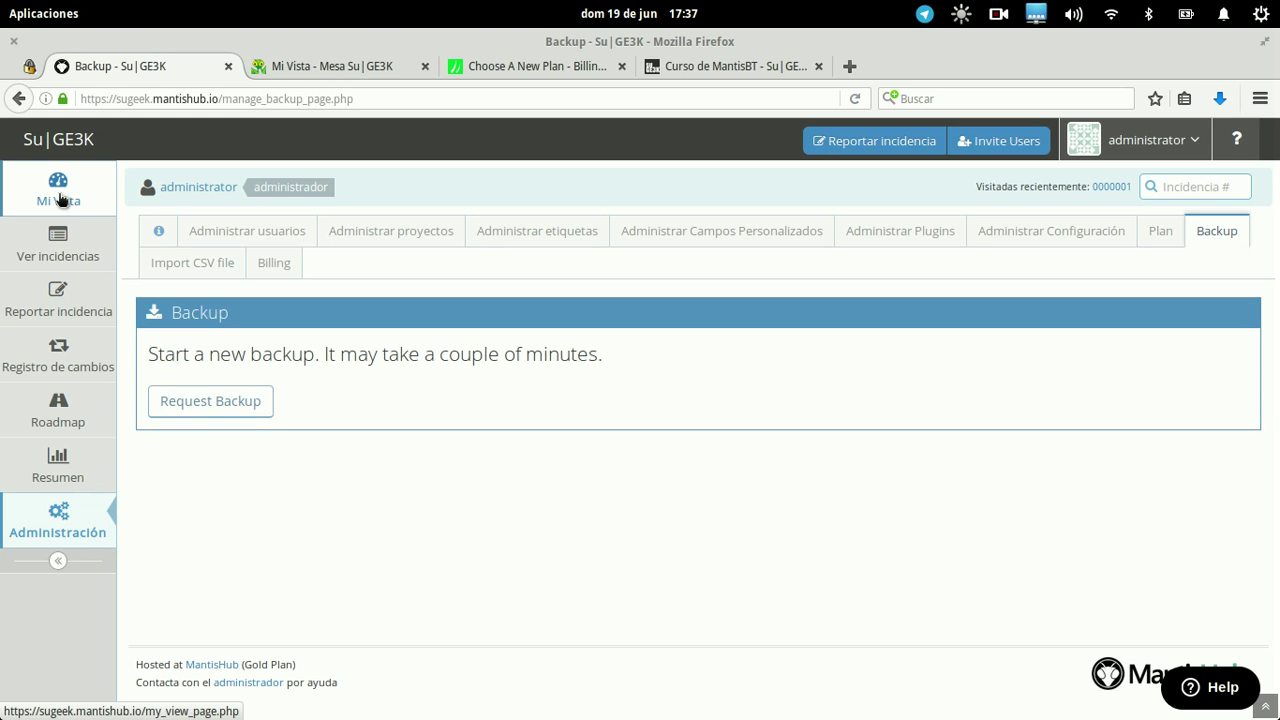
Glance at the Mesa Su|GE3K MantisBT site and bring up the Choose a New Plan list in the billing portal
click(347, 66)
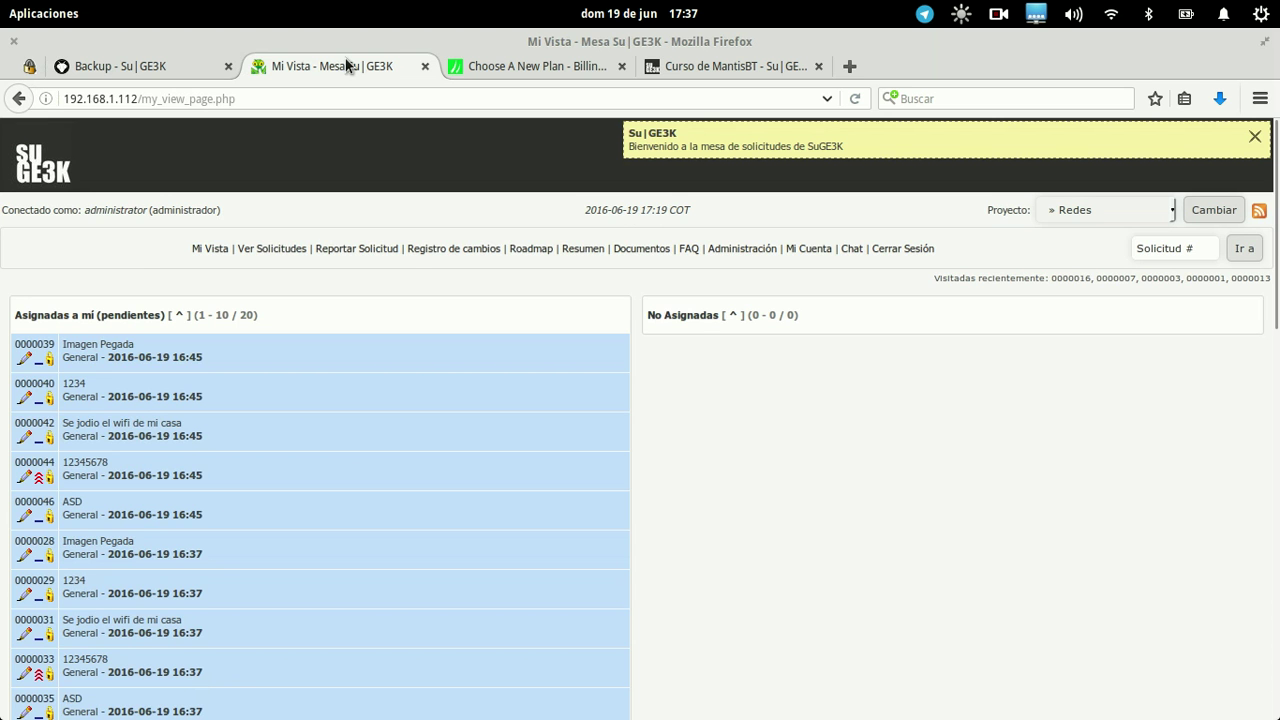
click(161, 65)
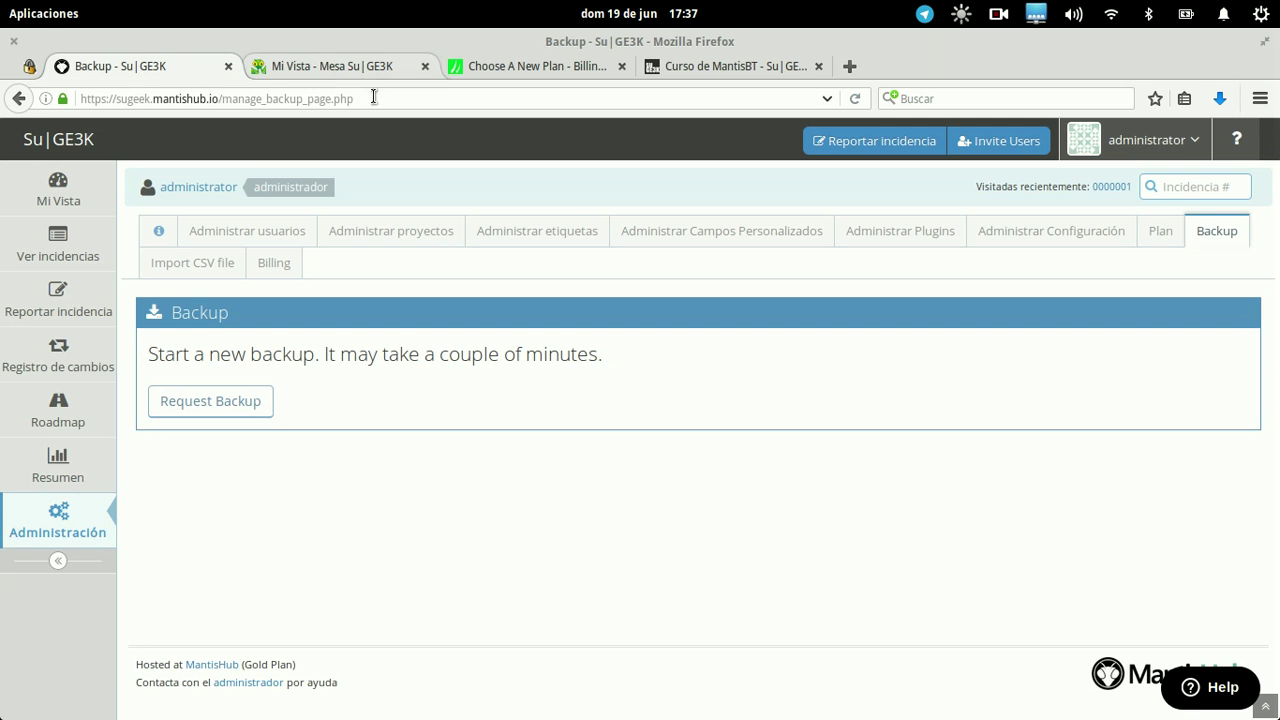
click(275, 263)
click(425, 66)
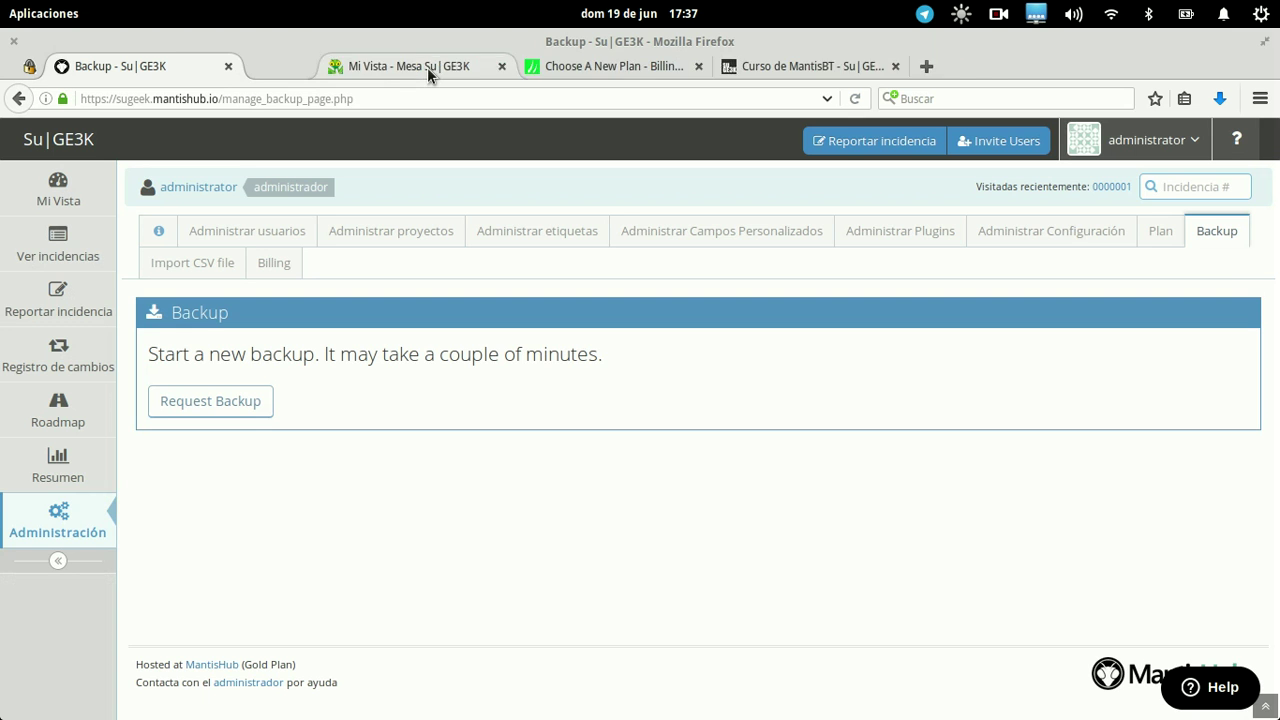
click(475, 65)
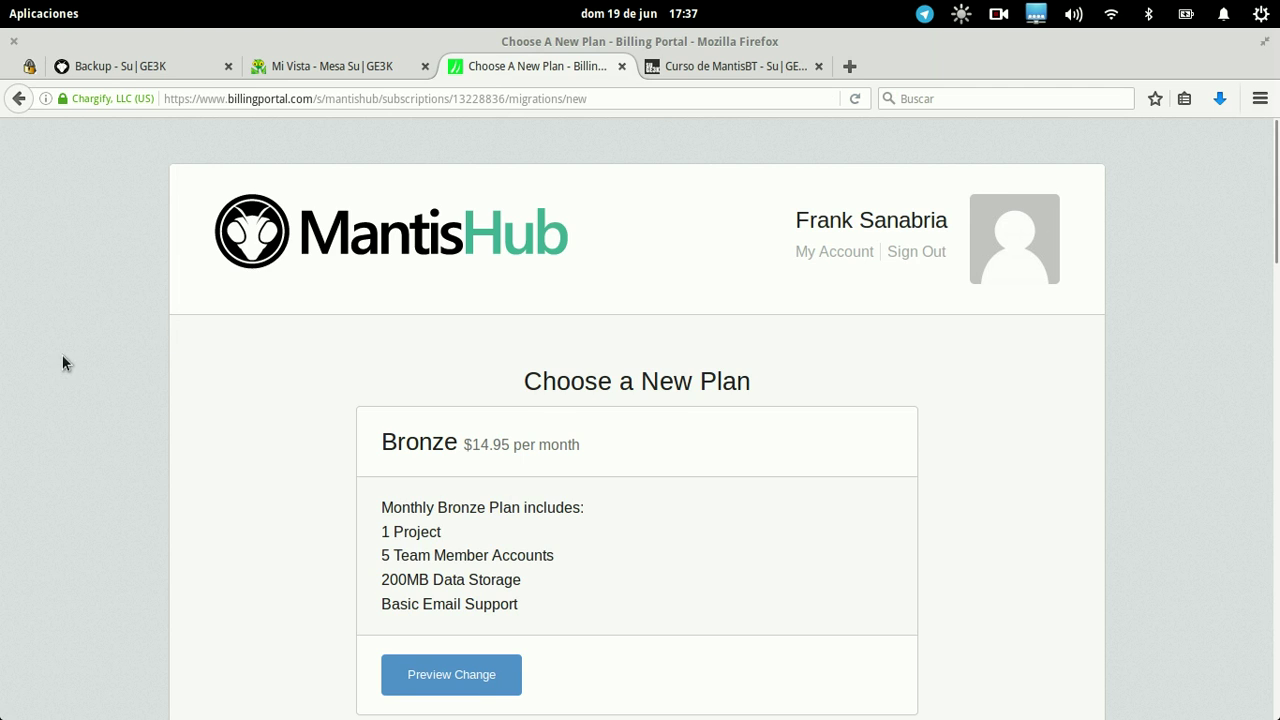
scroll(62, 356, down, 4)
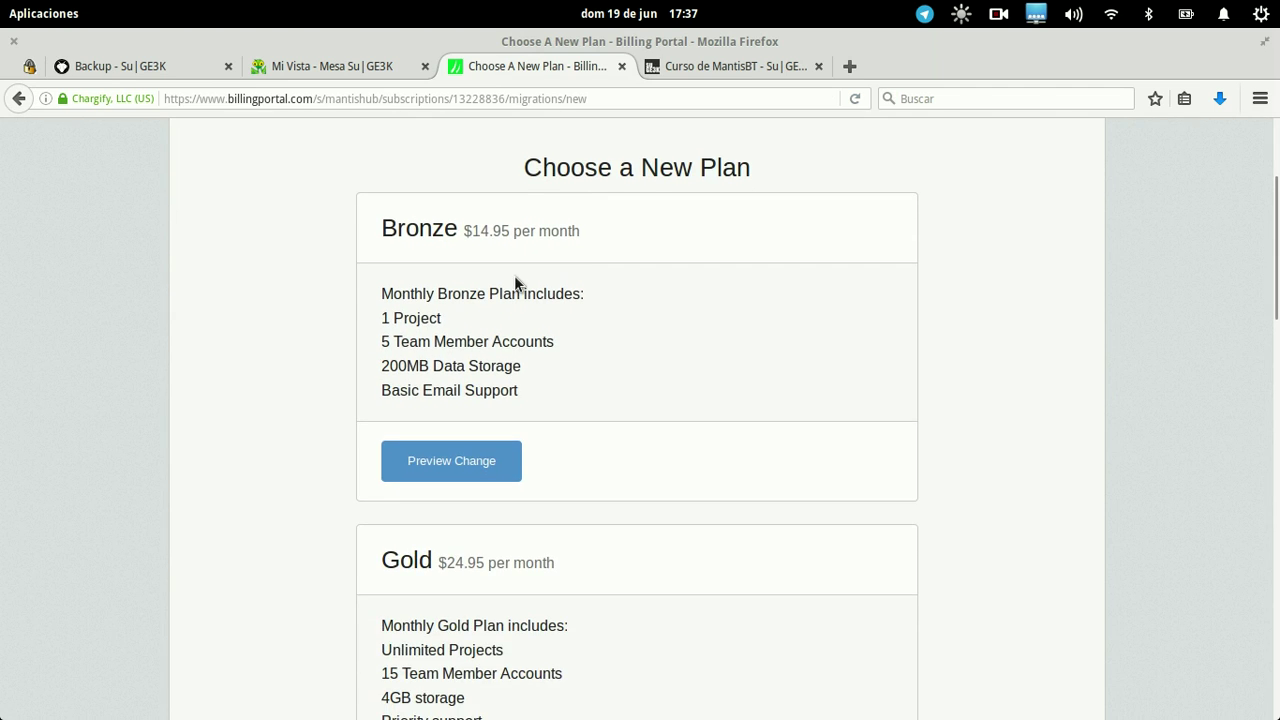
Open the Helpdesk plugin's configuration in MantisHub and review its unregistered email, default project and message settings
click(180, 68)
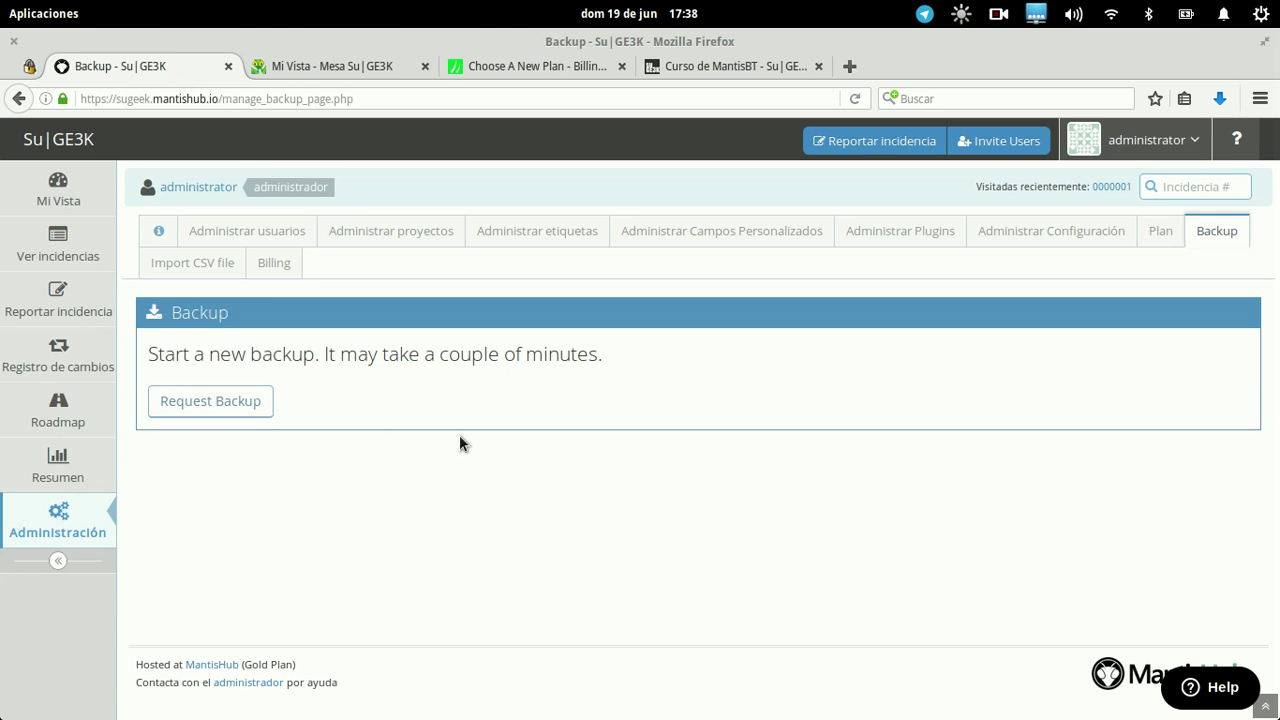
click(921, 228)
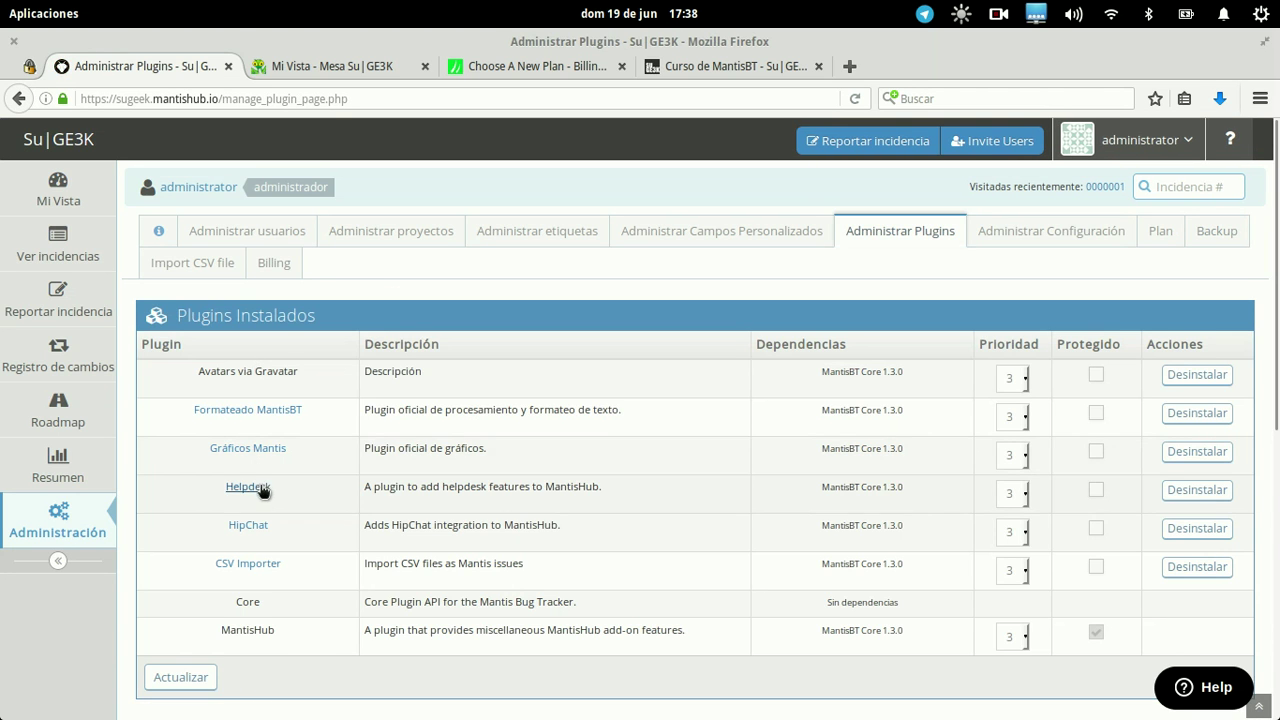
click(264, 482)
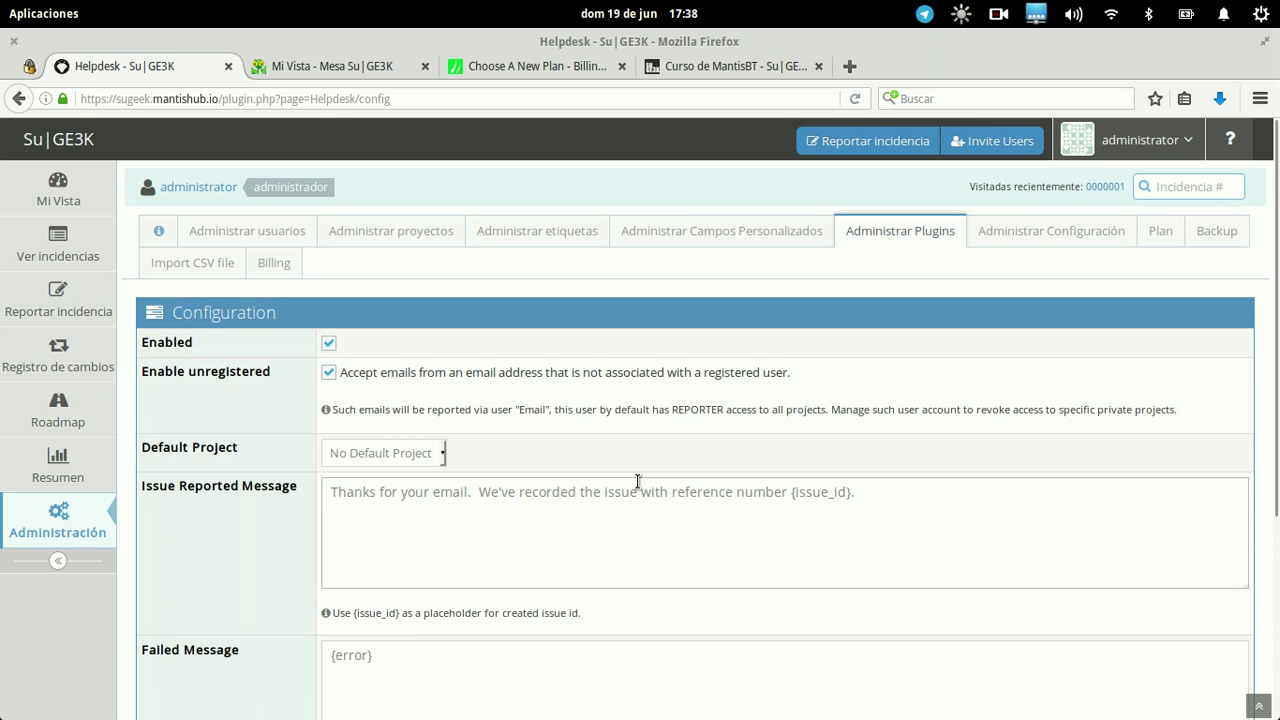
scroll(637, 481, down, 5)
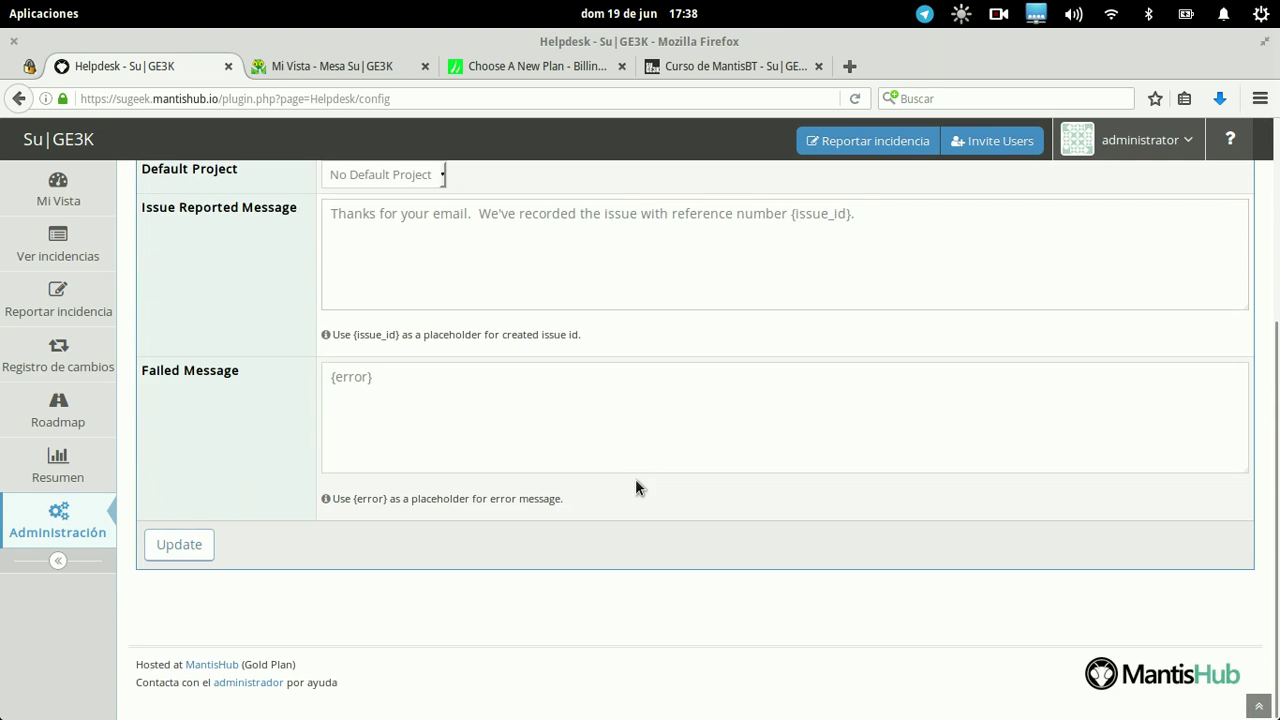
scroll(634, 486, up, 5)
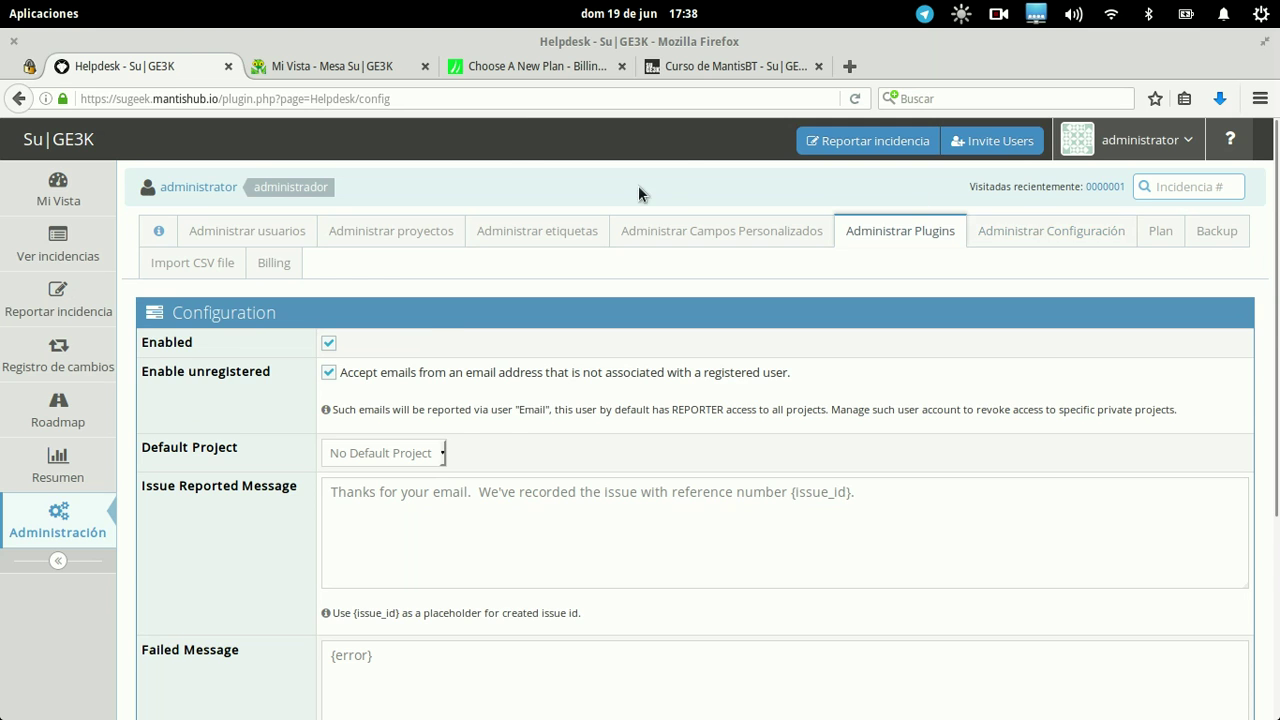
Compare the monthly Bronze and Gold plans in the billing portal, examining their project, team member and storage allowances
click(523, 68)
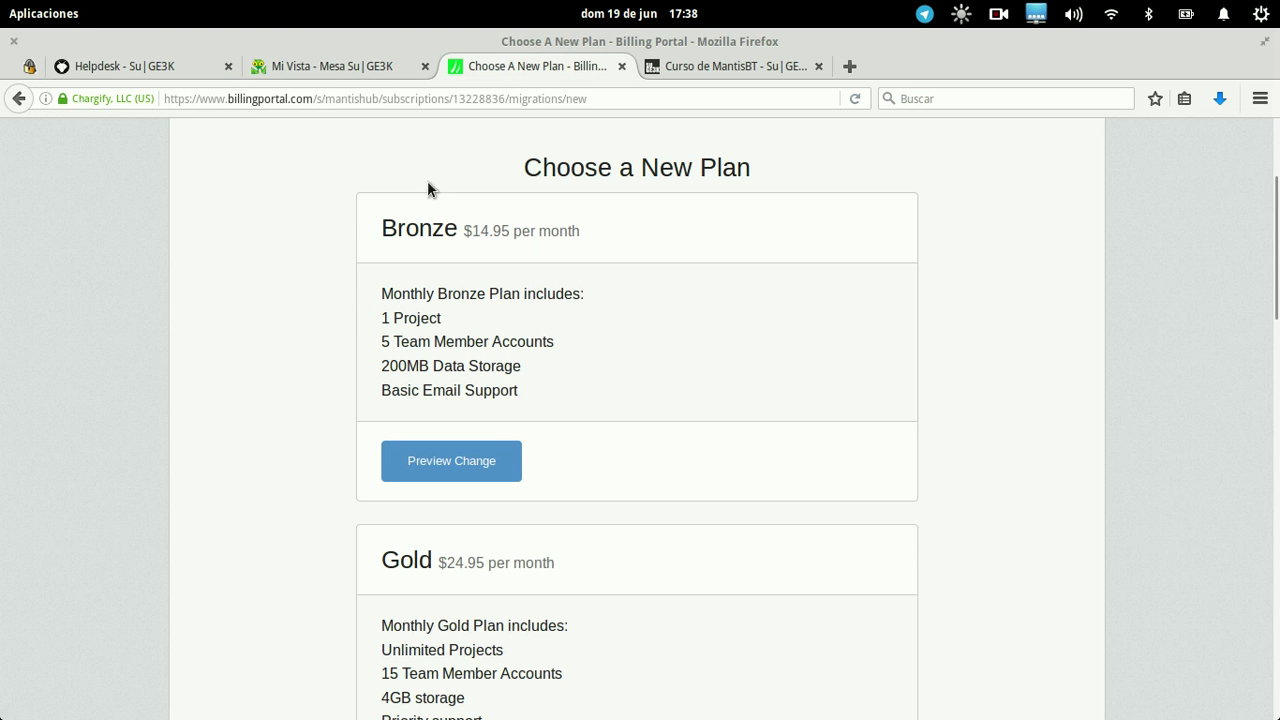
drag(380, 230, 559, 243)
click(559, 243)
drag(382, 317, 571, 346)
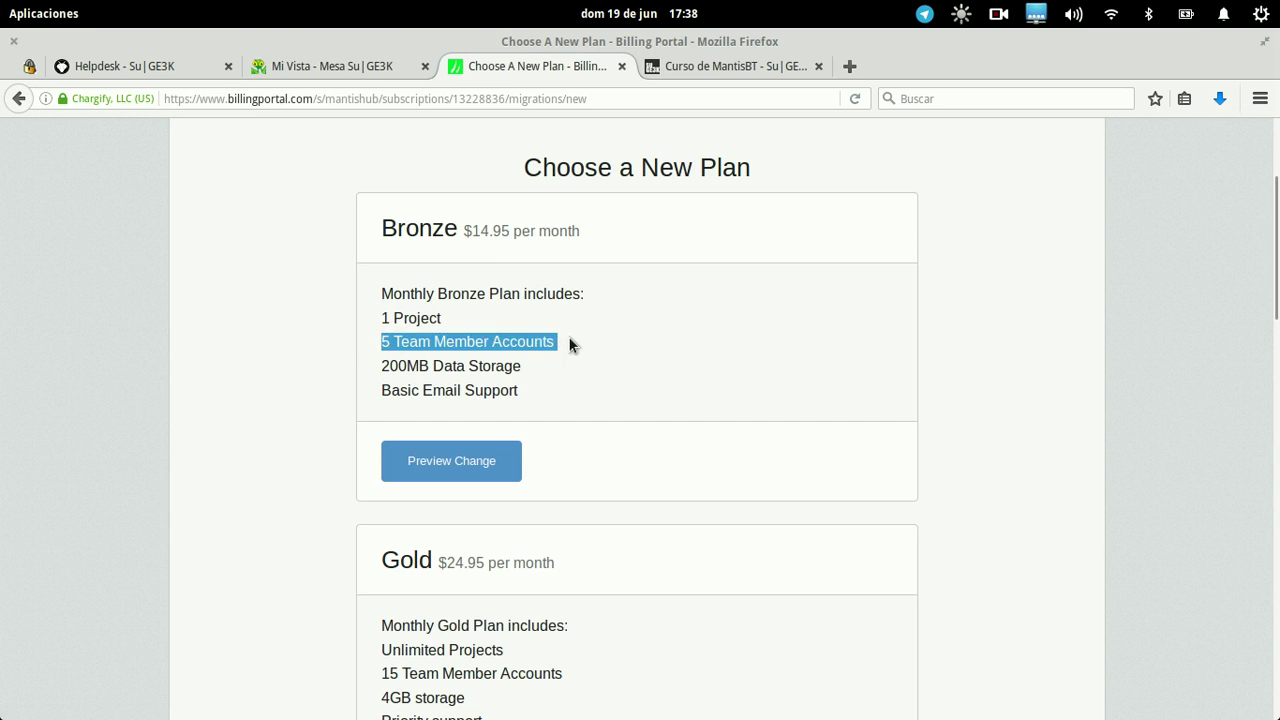
click(388, 372)
drag(388, 372, 521, 372)
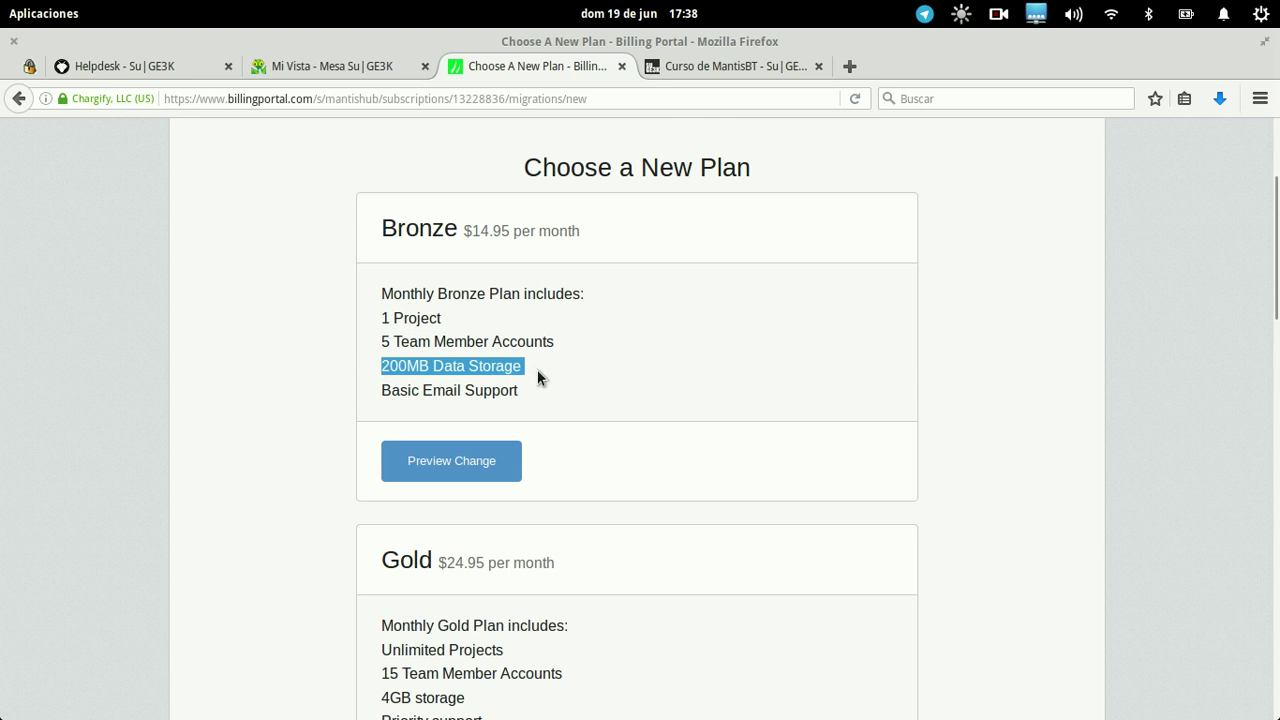
scroll(178, 205, down, 5)
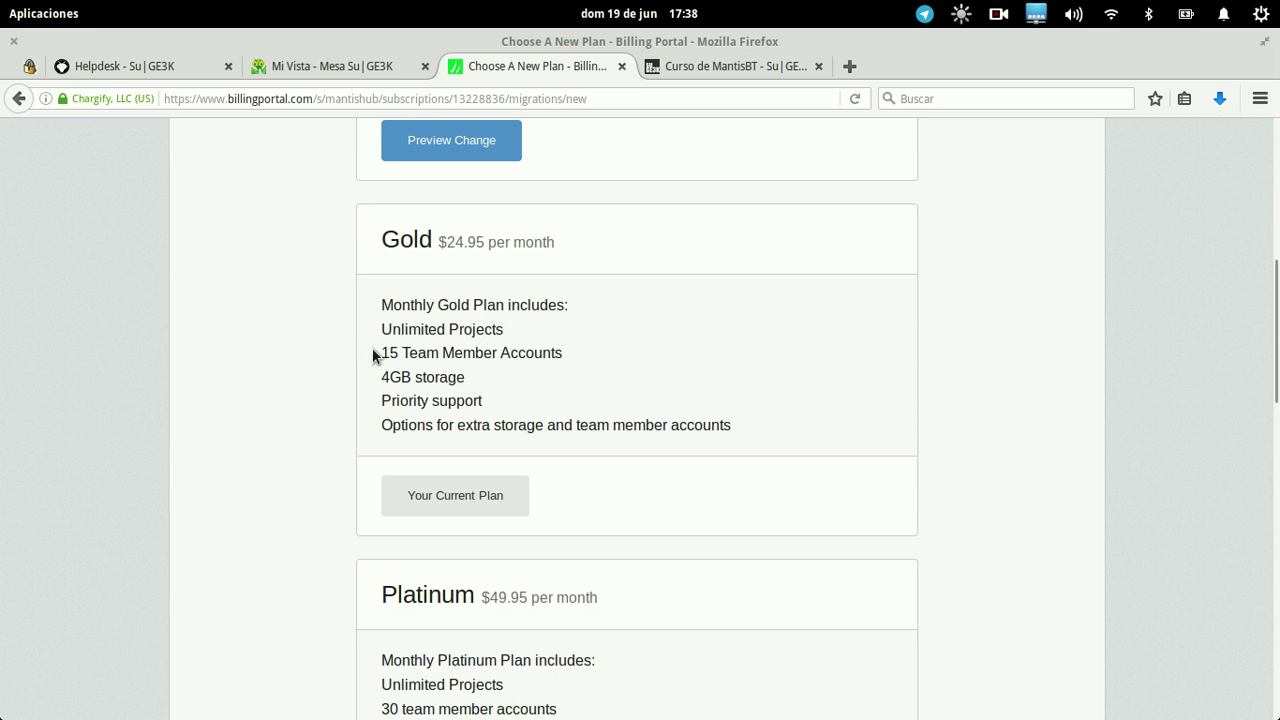
drag(484, 352, 534, 330)
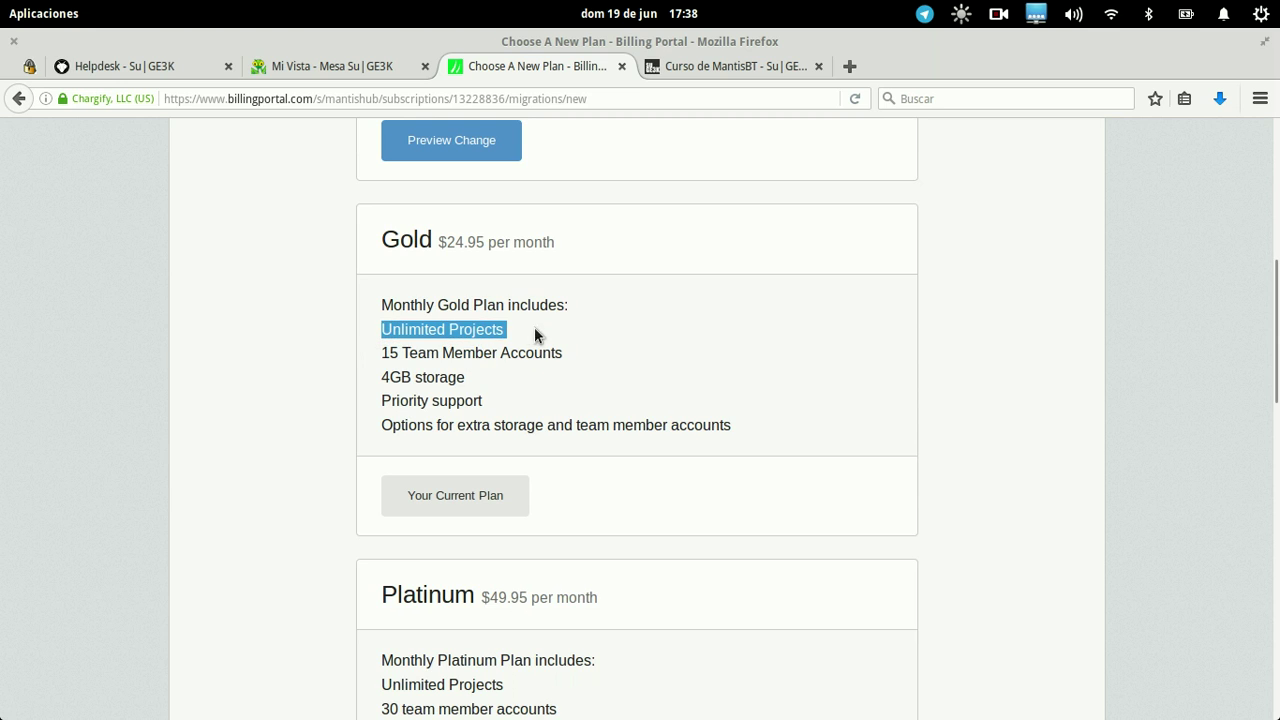
drag(382, 380, 478, 396)
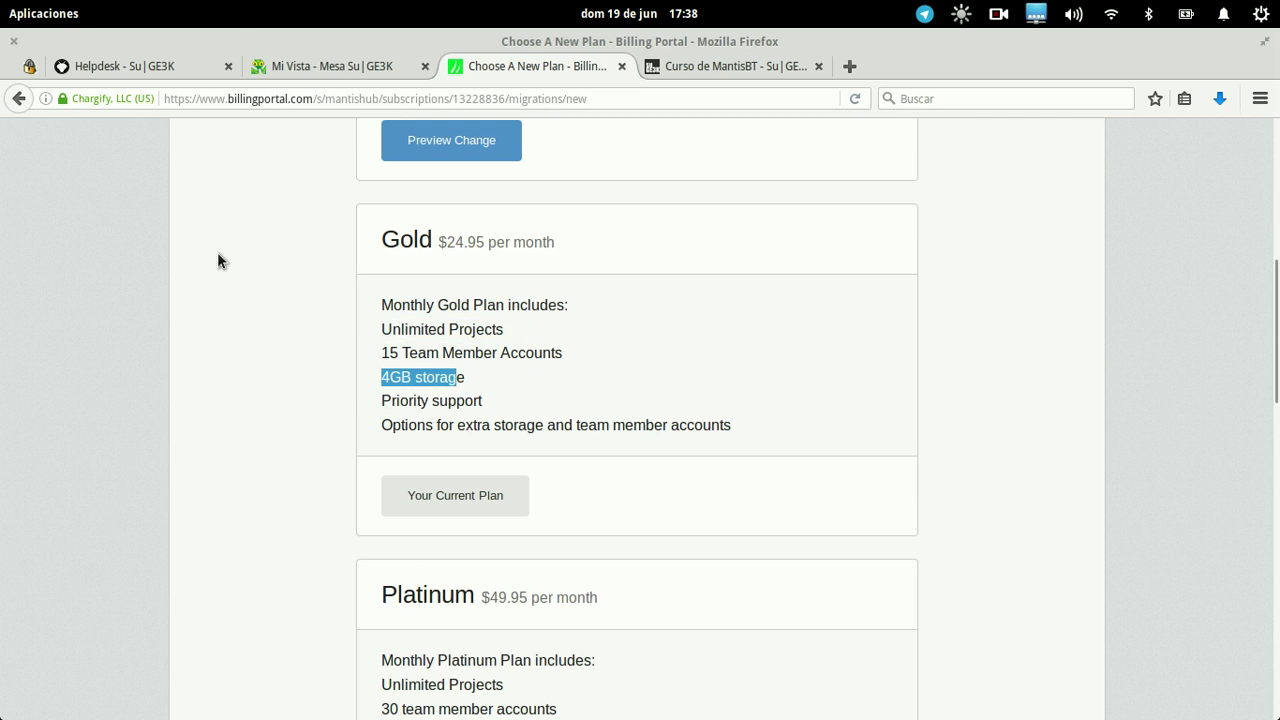
View the Plan Information page in MantisHub and glance at the Mesa Su|GE3K MantisBT site
click(141, 65)
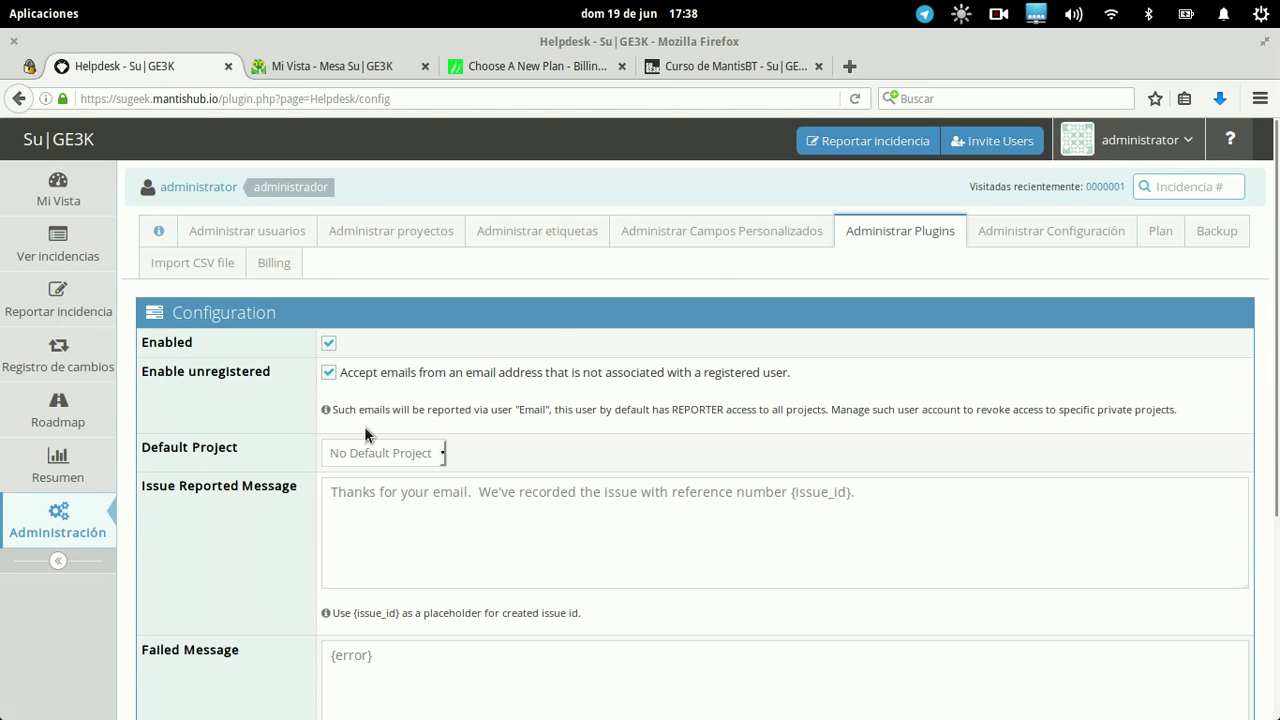
click(1158, 231)
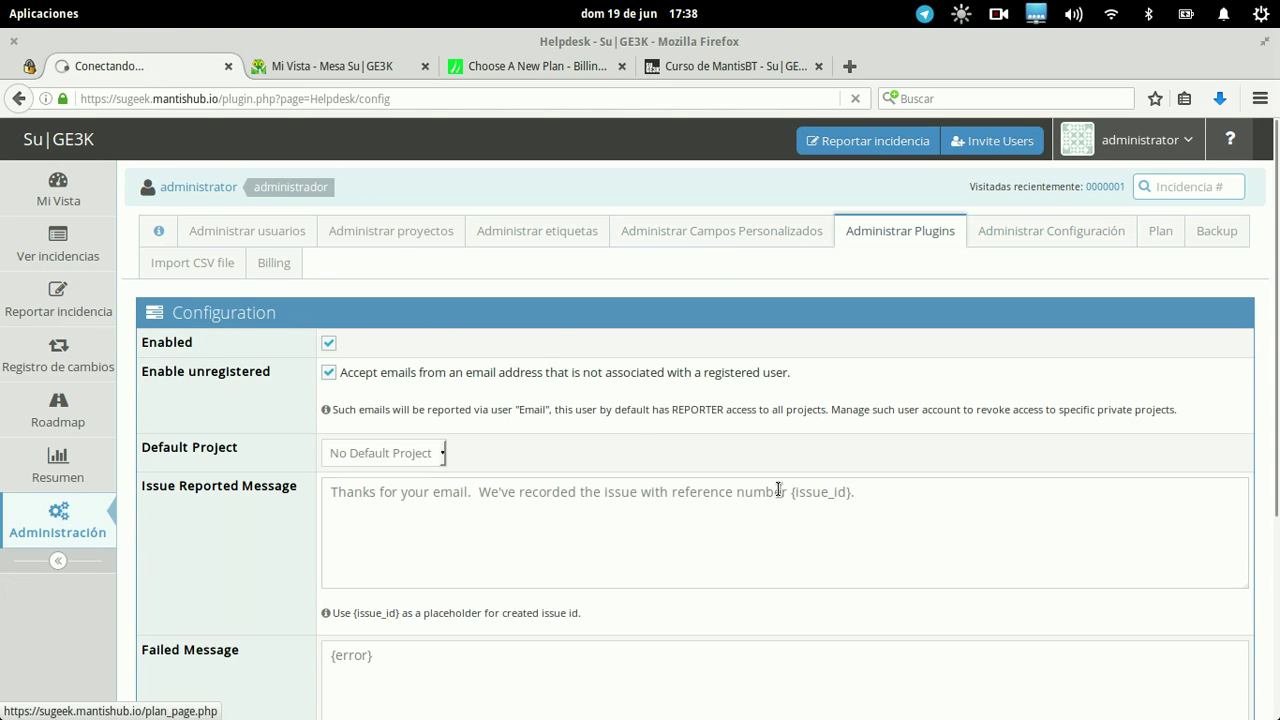
scroll(777, 646, down, 4)
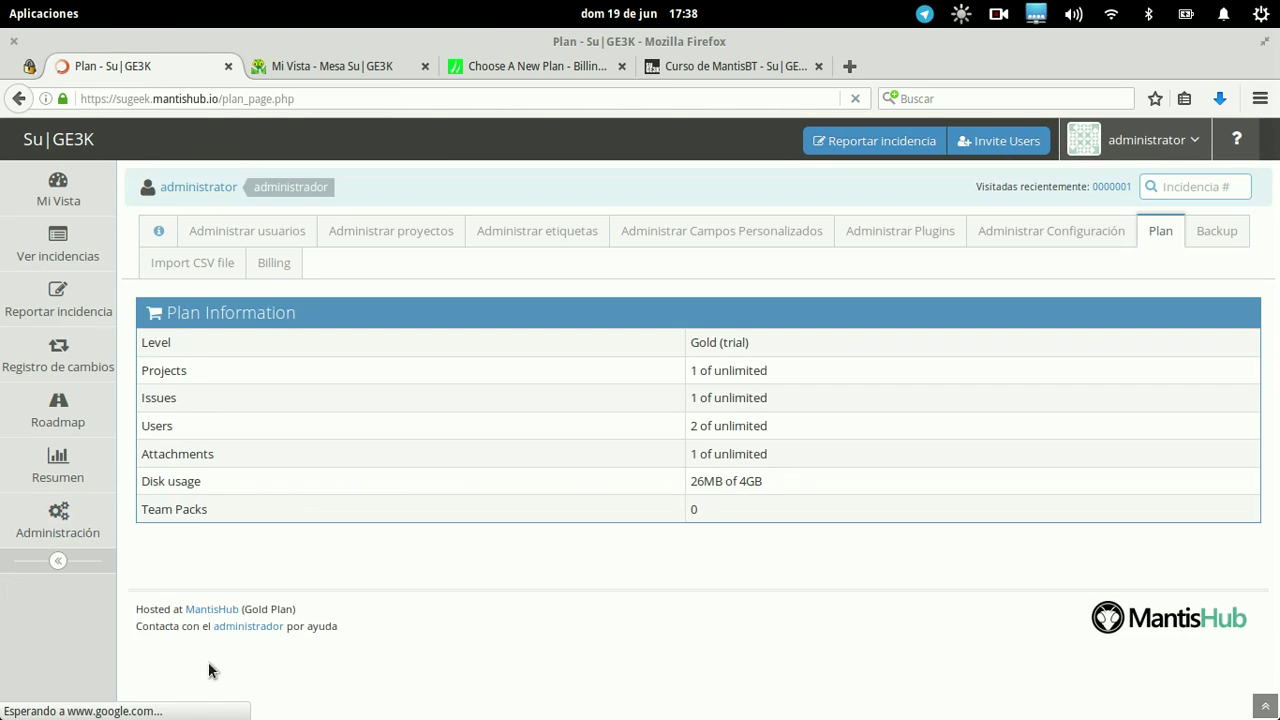
click(340, 66)
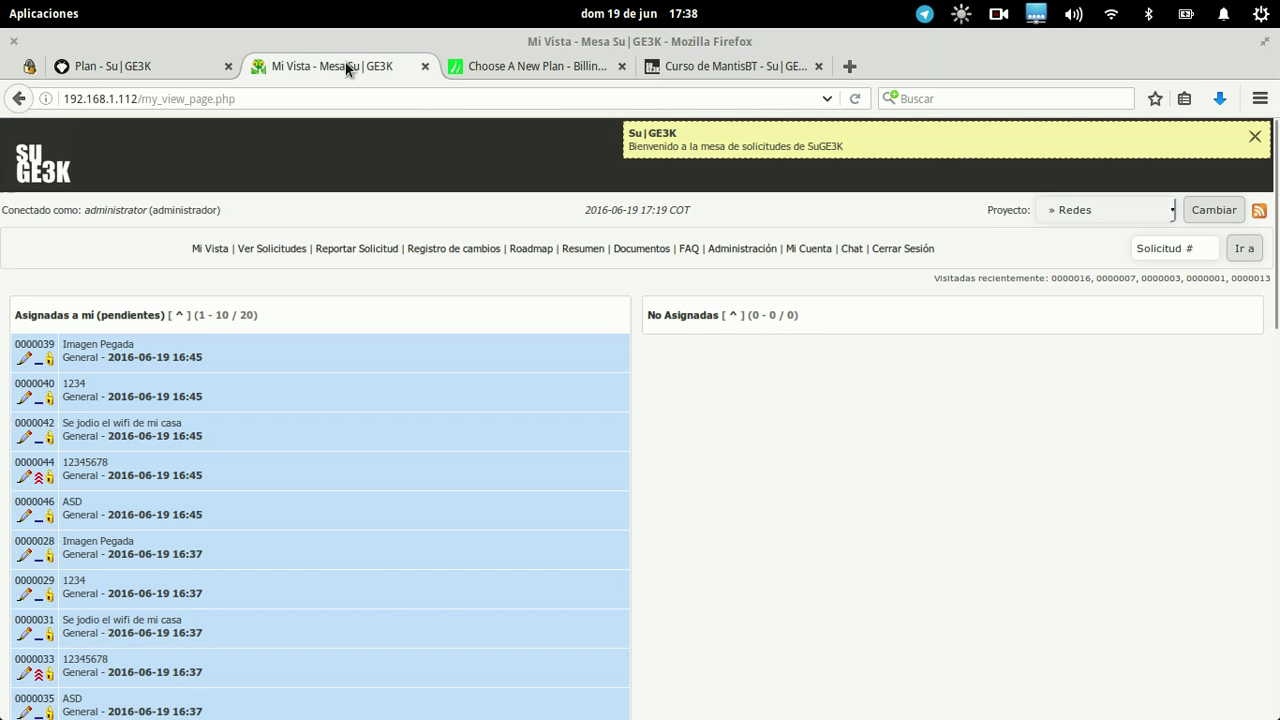
Examine the monthly Gold plan's price and the monthly Platinum plan's offer in the billing portal
click(566, 66)
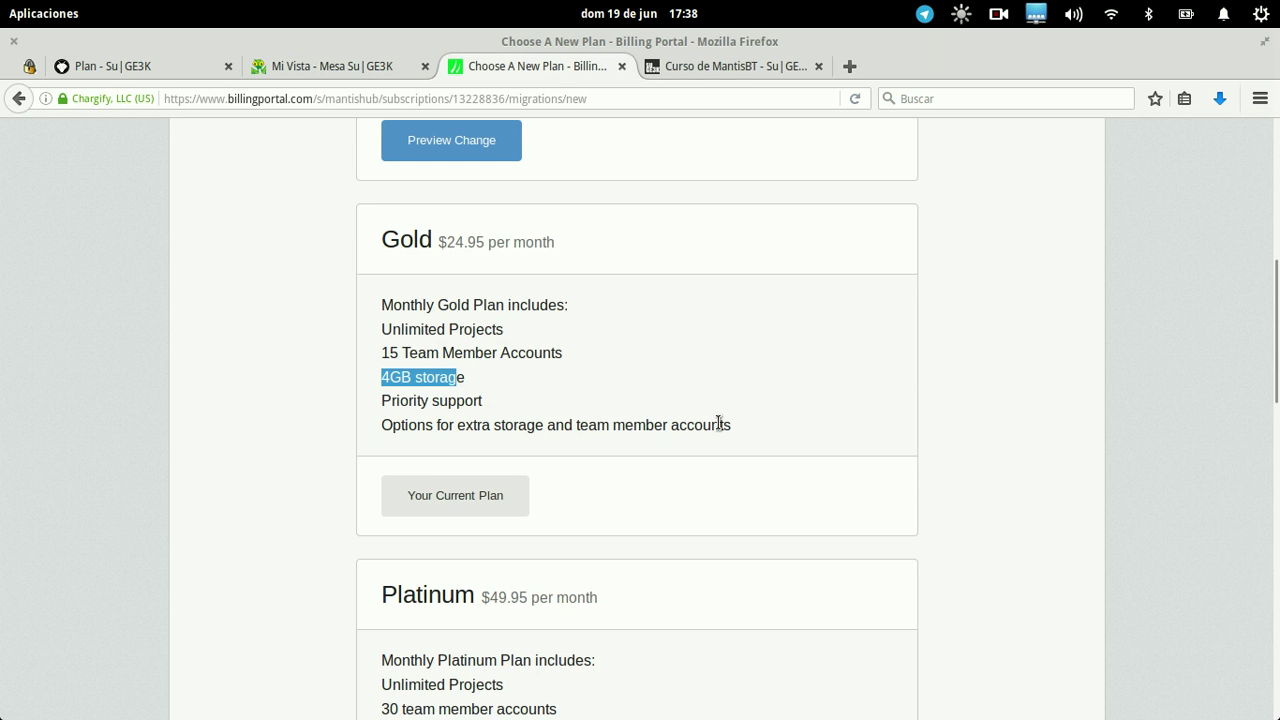
drag(454, 249, 542, 250)
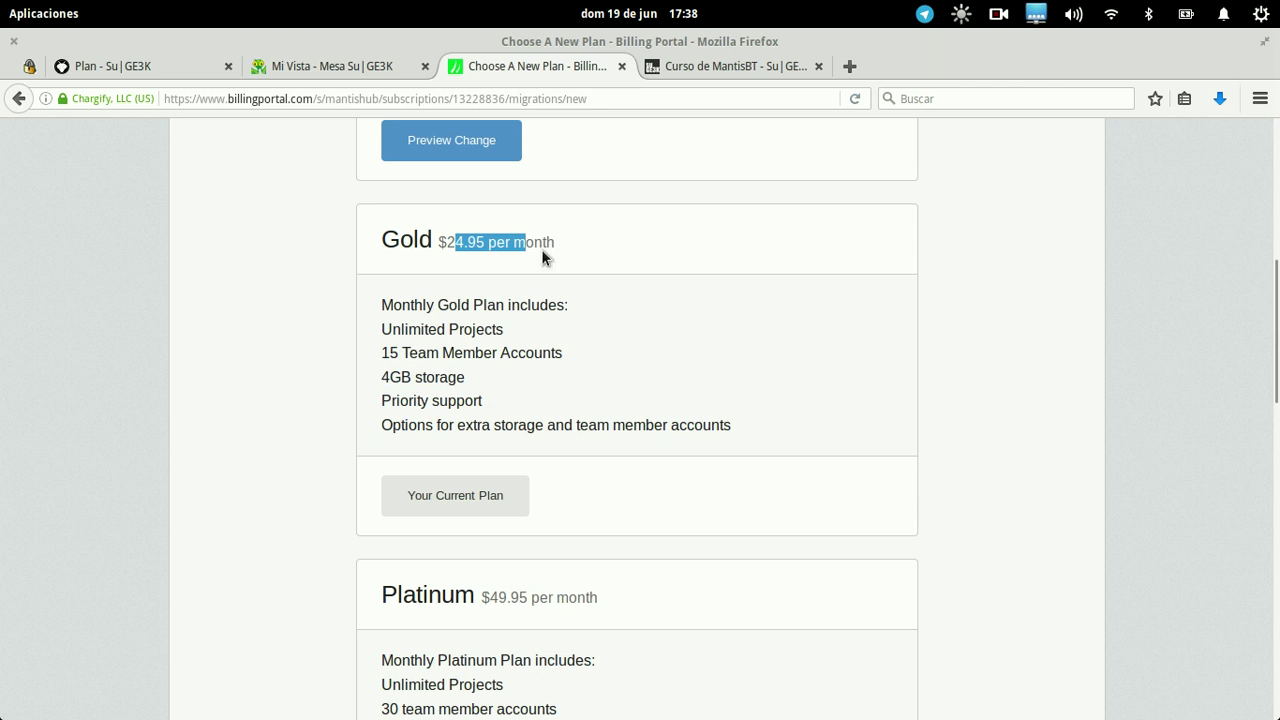
scroll(575, 260, down, 7)
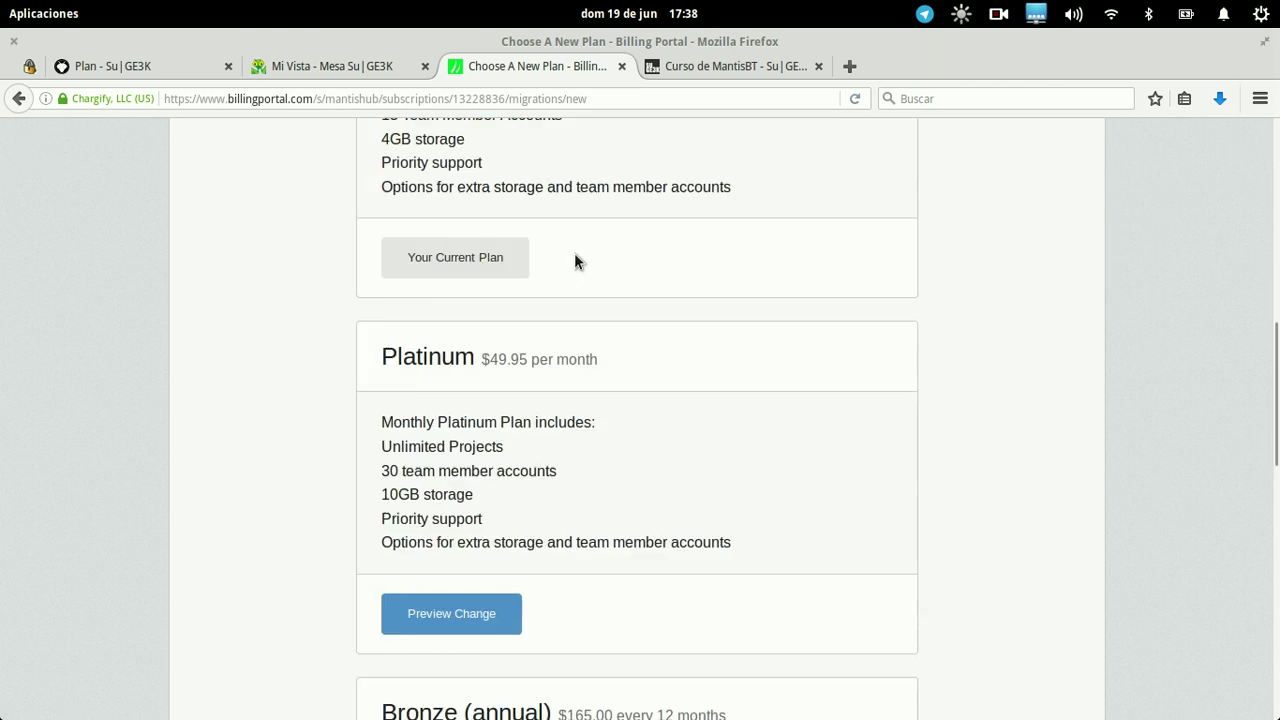
scroll(574, 260, up, 4)
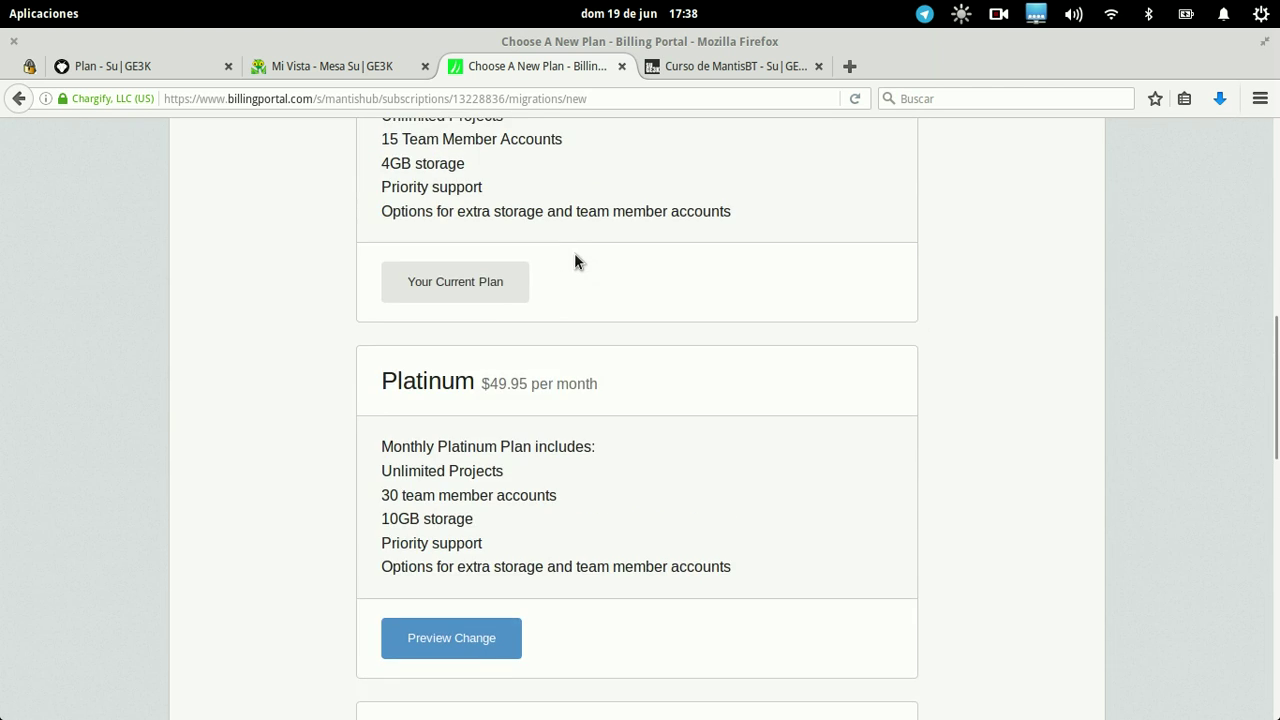
scroll(574, 260, down, 3)
drag(376, 220, 500, 224)
click(529, 229)
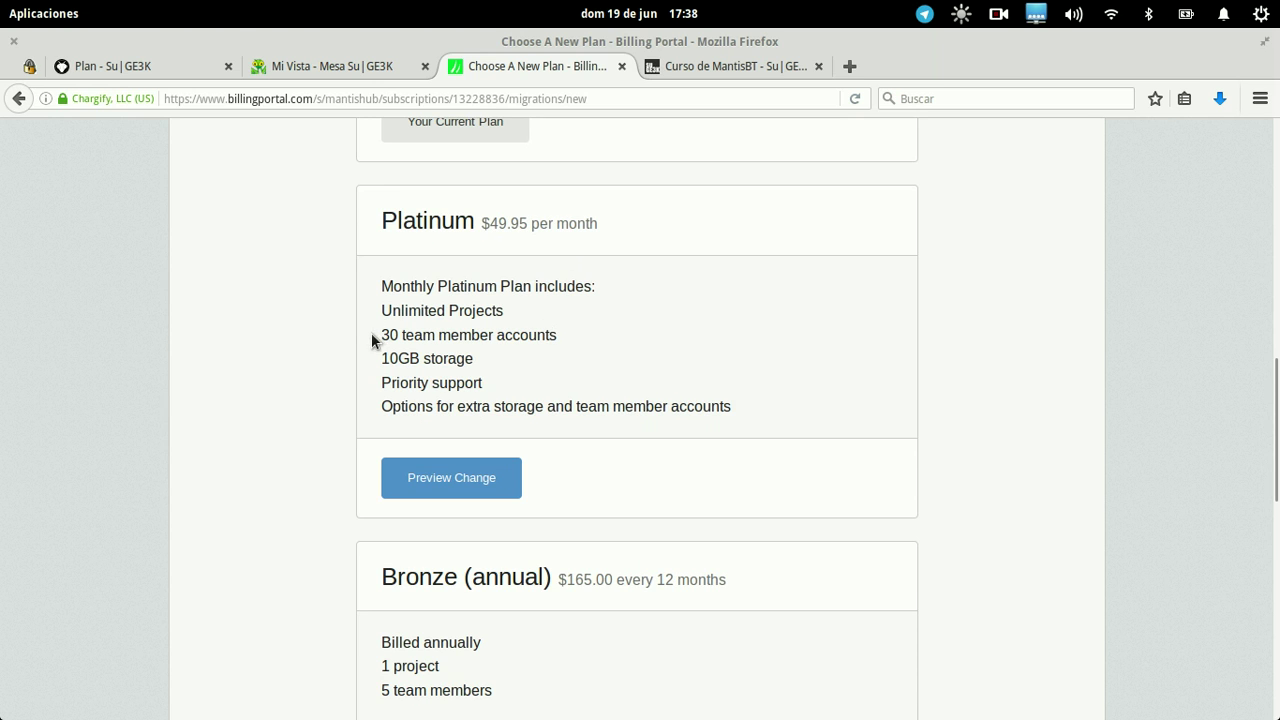
Look through the annual Bronze, Gold and Platinum plans, highlighting the Platinum (annual) price
scroll(508, 345, down, 5)
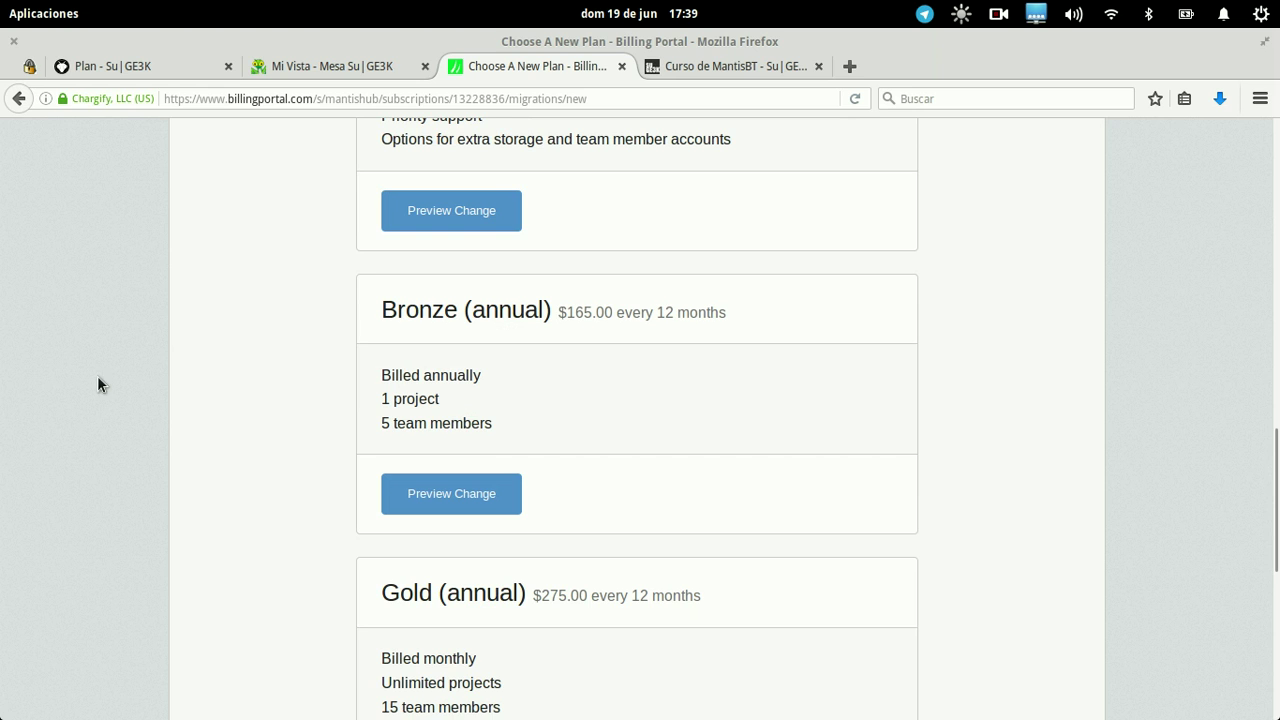
scroll(381, 429, down, 10)
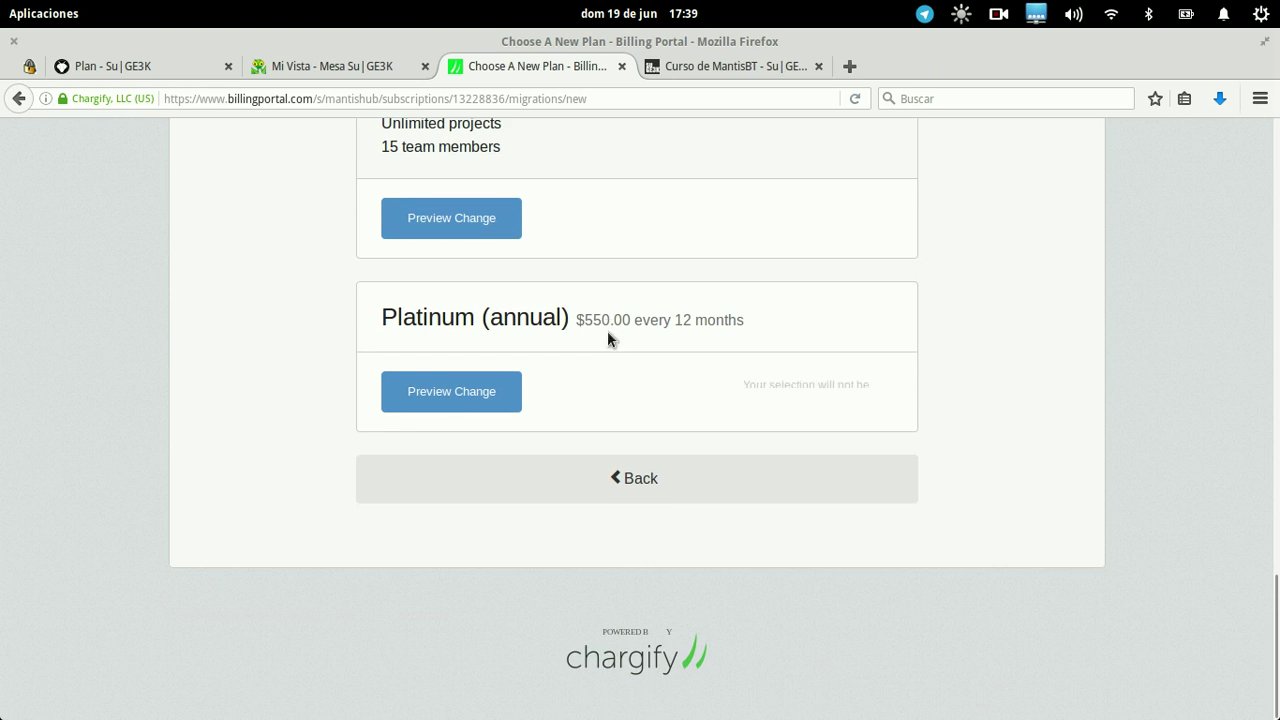
drag(577, 320, 678, 323)
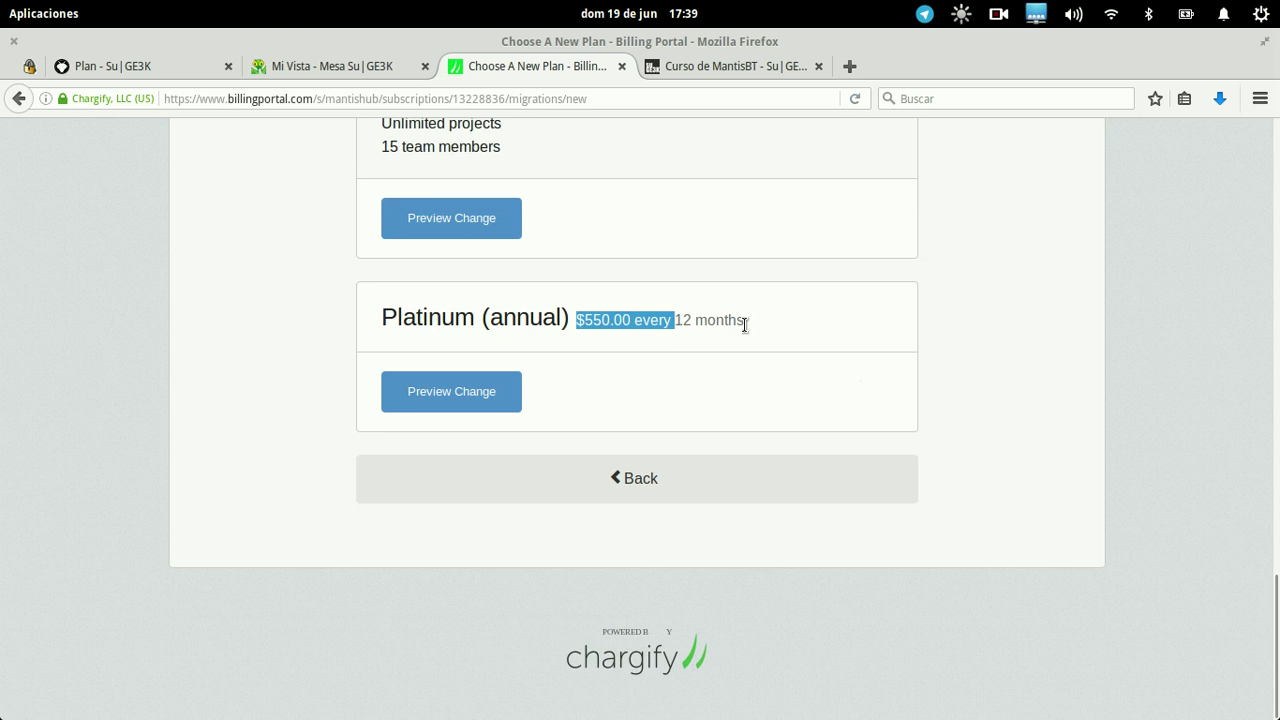
Review the monthly Platinum plan's included features and storage allowance
scroll(744, 324, up, 18)
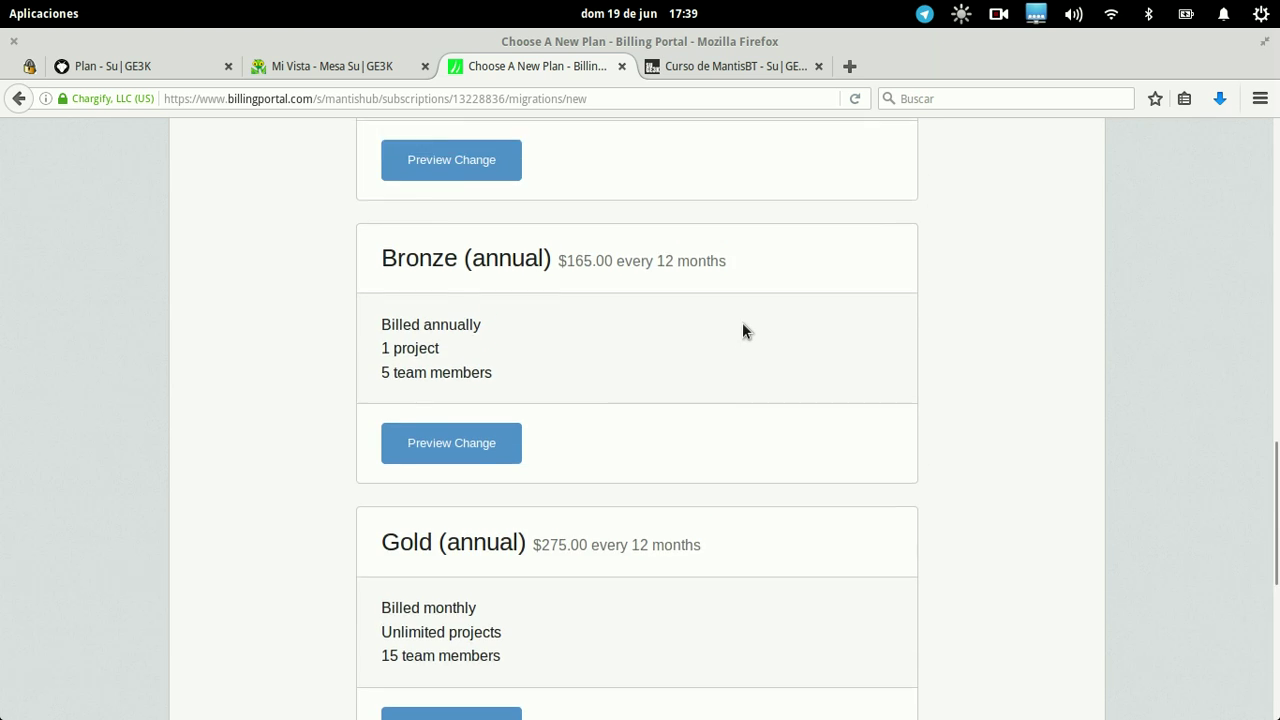
scroll(742, 322, down, 3)
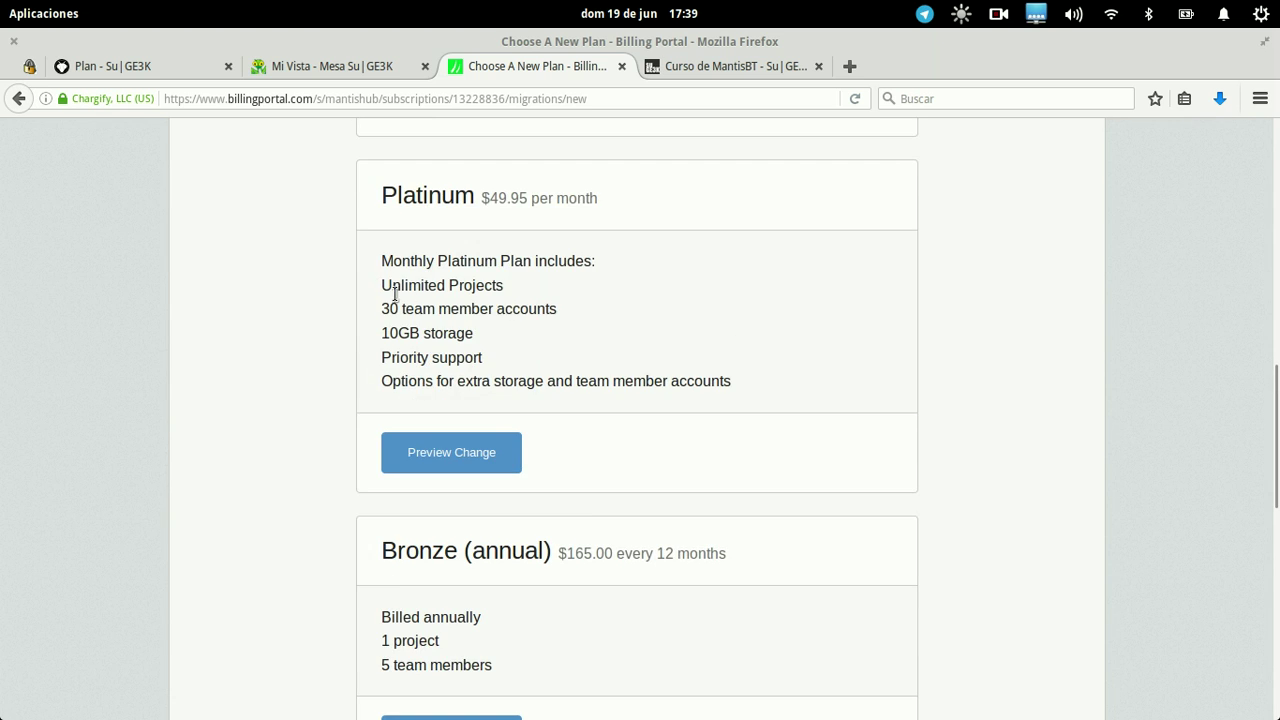
drag(371, 258, 548, 262)
drag(387, 331, 549, 342)
Recheck the price of the Platinum (annual) plan at the end of the plan list
scroll(549, 342, down, 13)
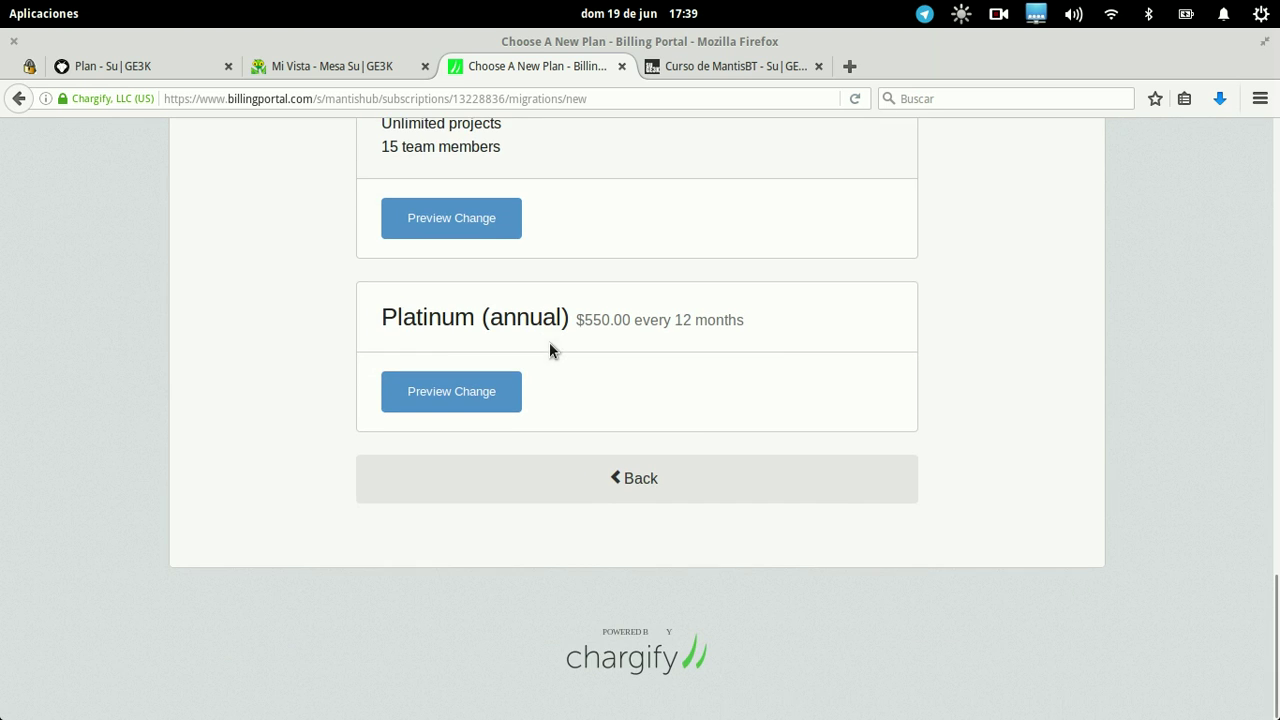
drag(457, 346, 460, 331)
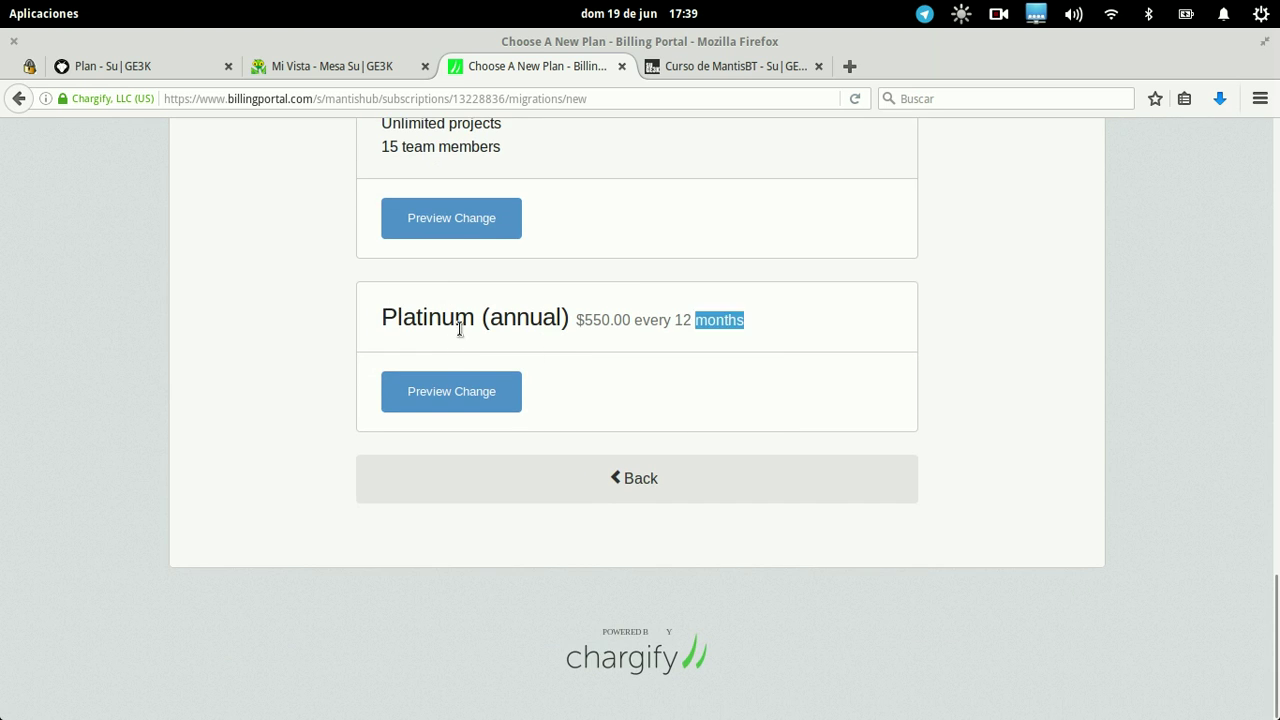
click(460, 329)
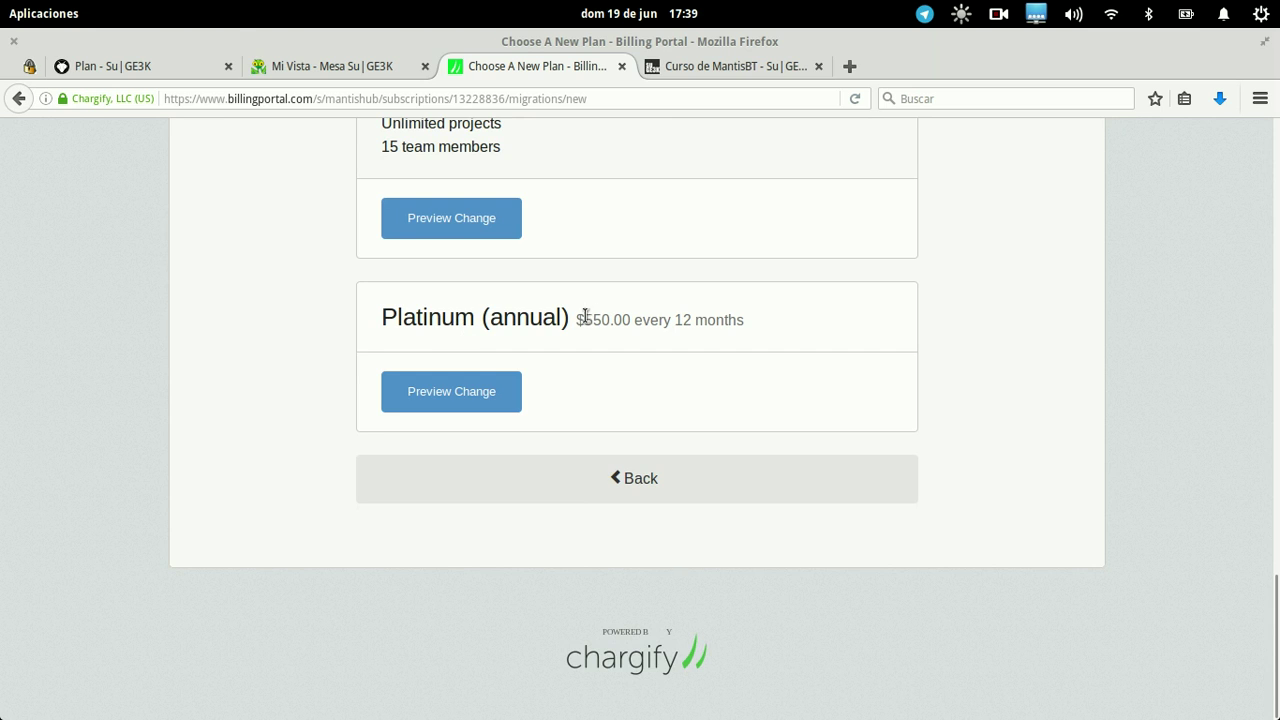
mouse_move(577, 320)
mouse_down()
mouse_move(615, 318)
mouse_move(580, 320)
mouse_up()
Close the billing portal's Choose a New Plan page and return to MantisHub's Plan Information page
scroll(580, 320, up, 15)
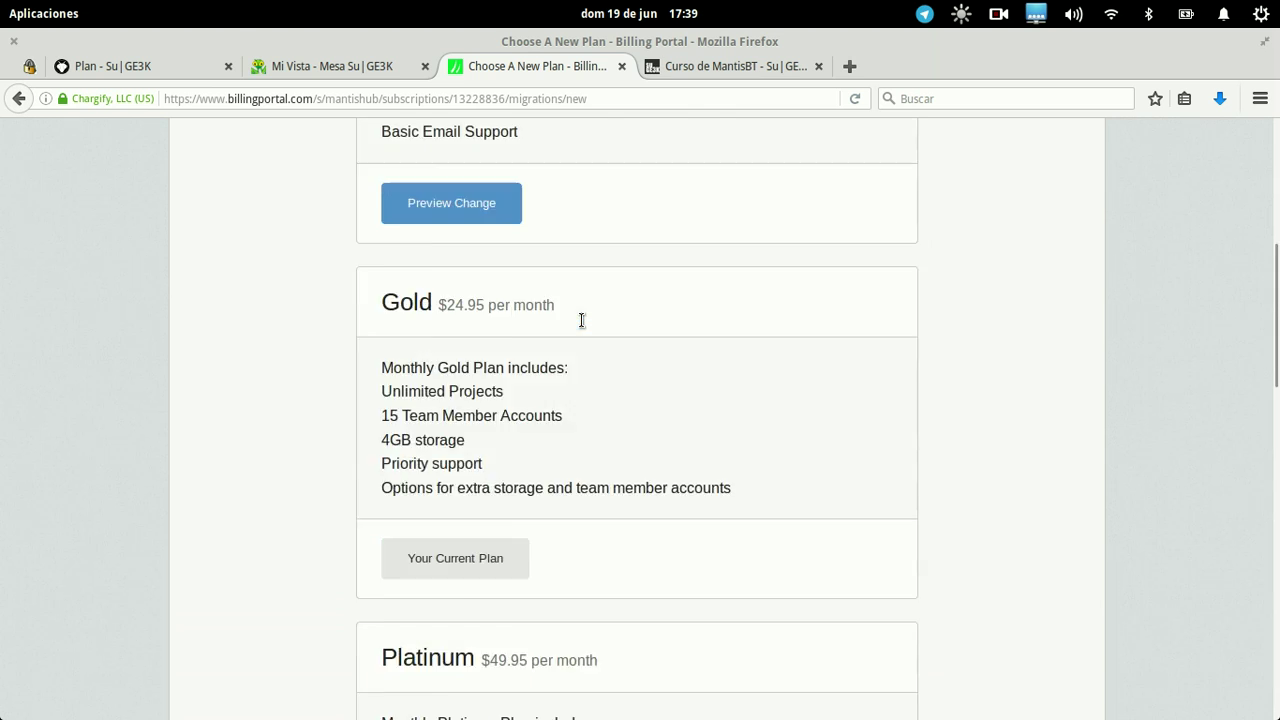
click(620, 67)
click(175, 64)
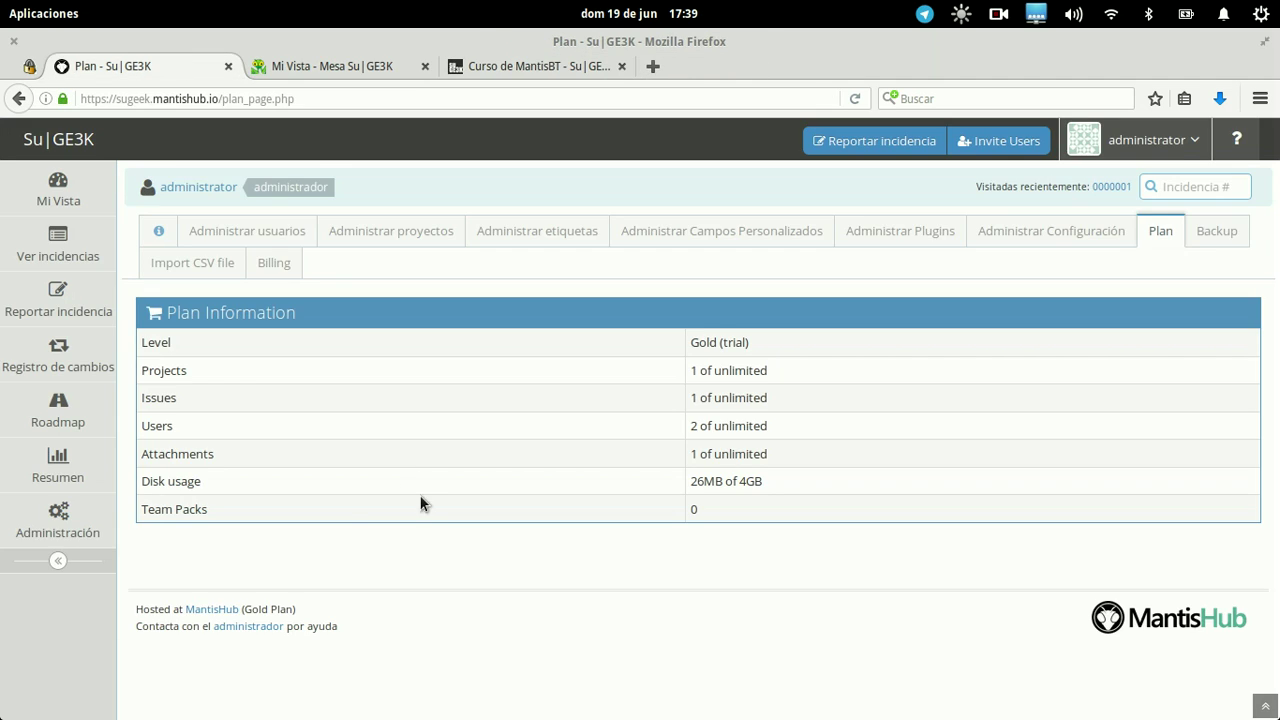
Return to the Mi Vista page, briefly play and pause the Getting Started video, and review the issue lists and timeline
click(58, 525)
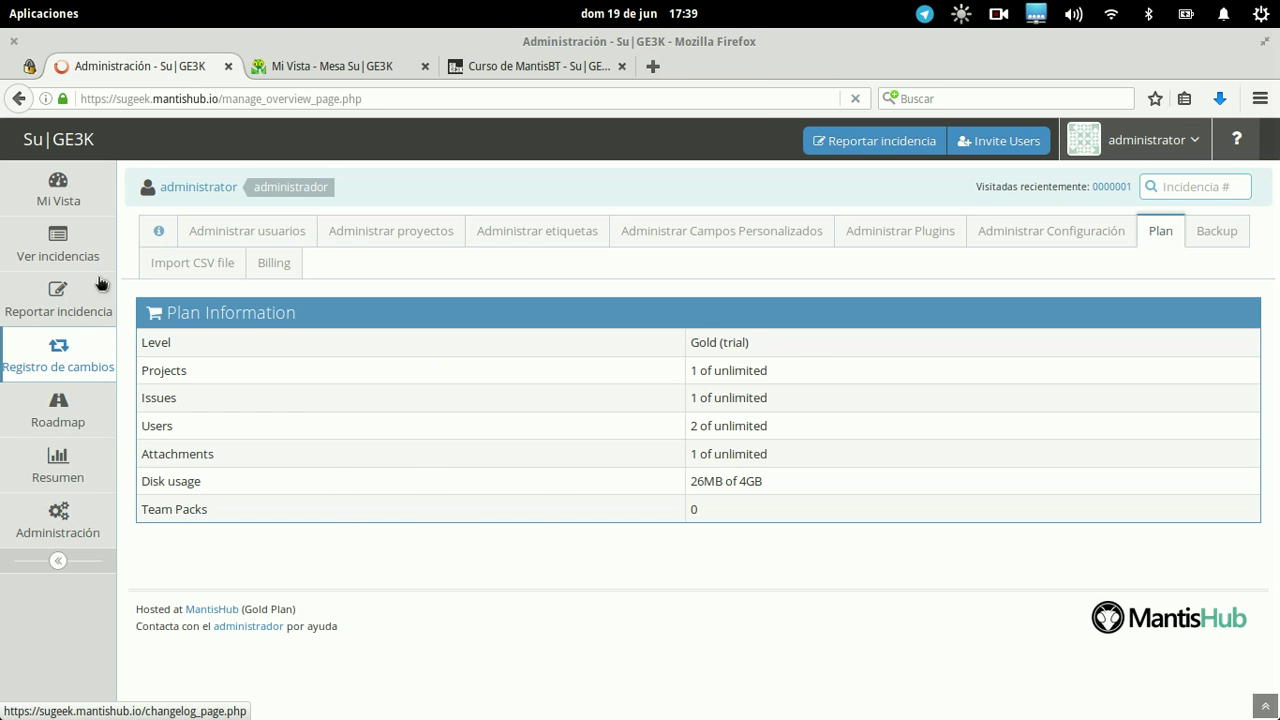
click(73, 195)
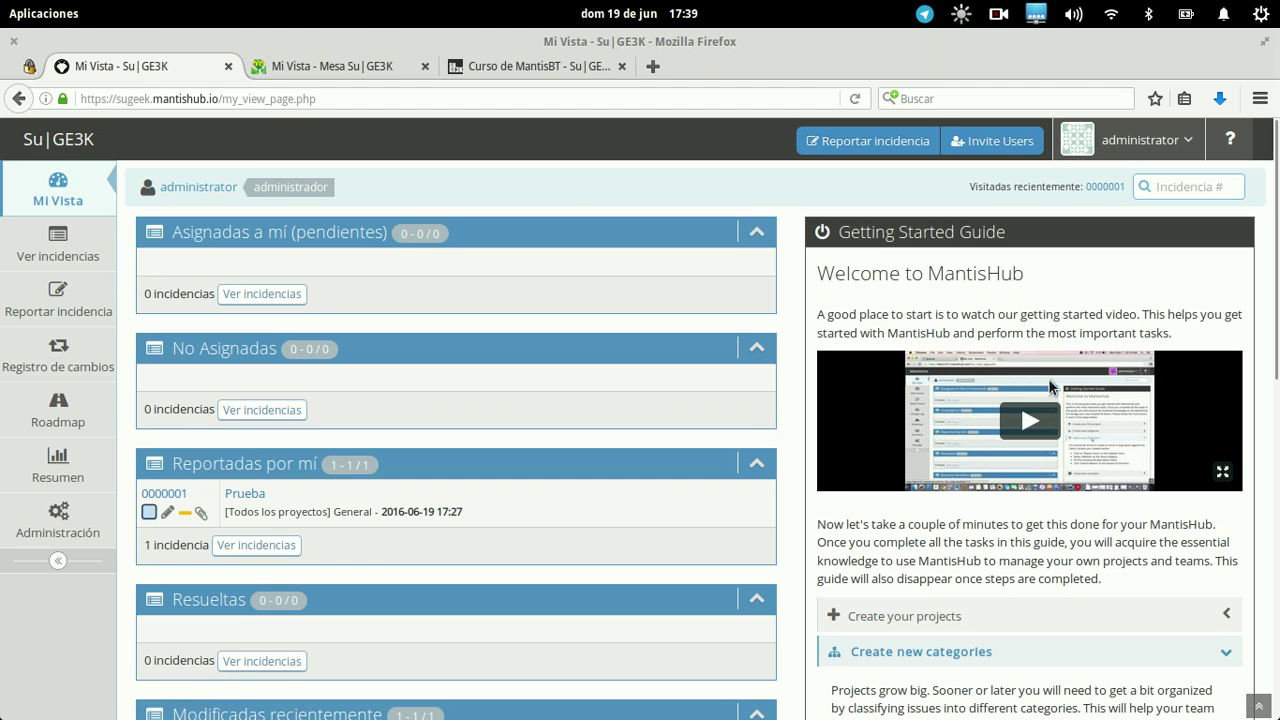
click(1030, 420)
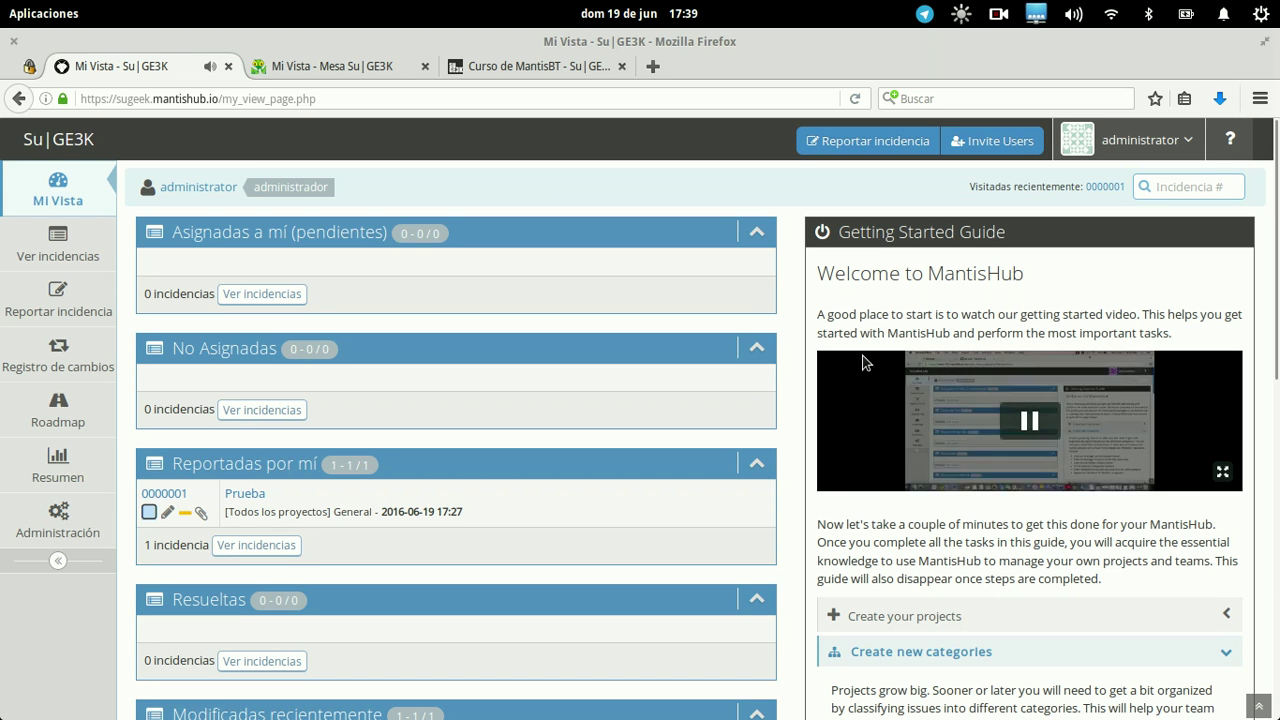
click(1032, 430)
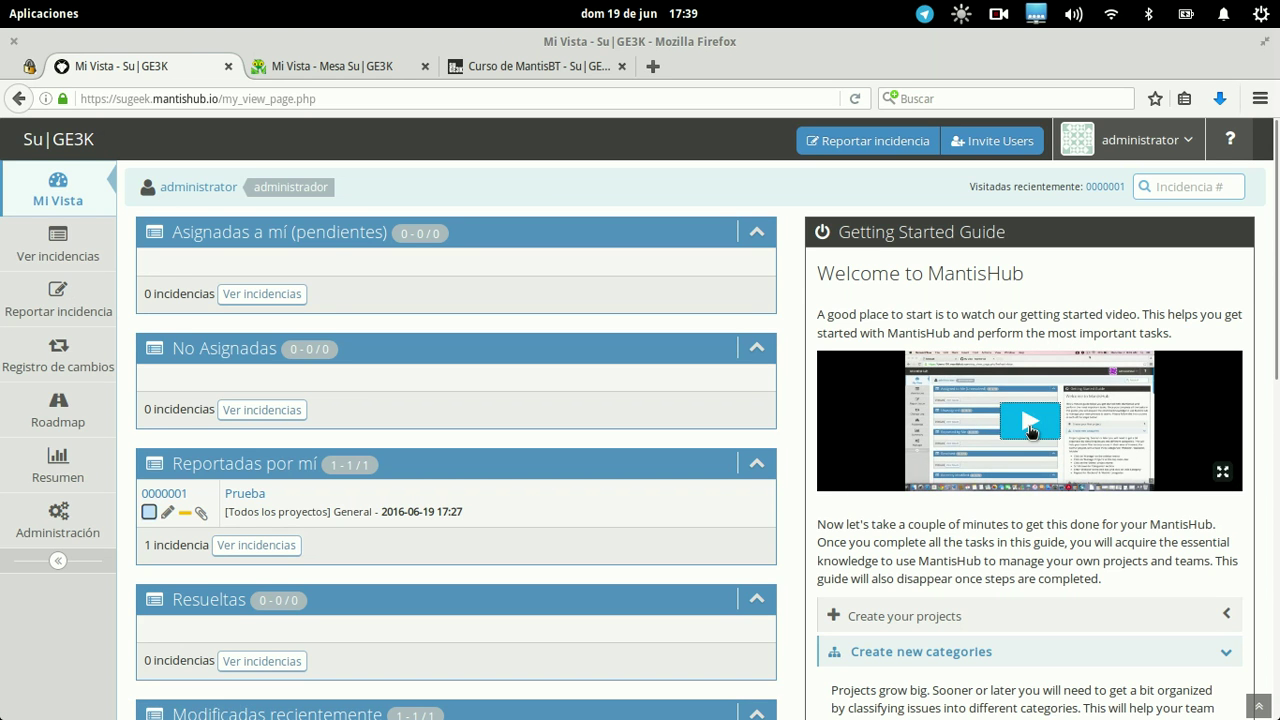
scroll(1032, 432, down, 10)
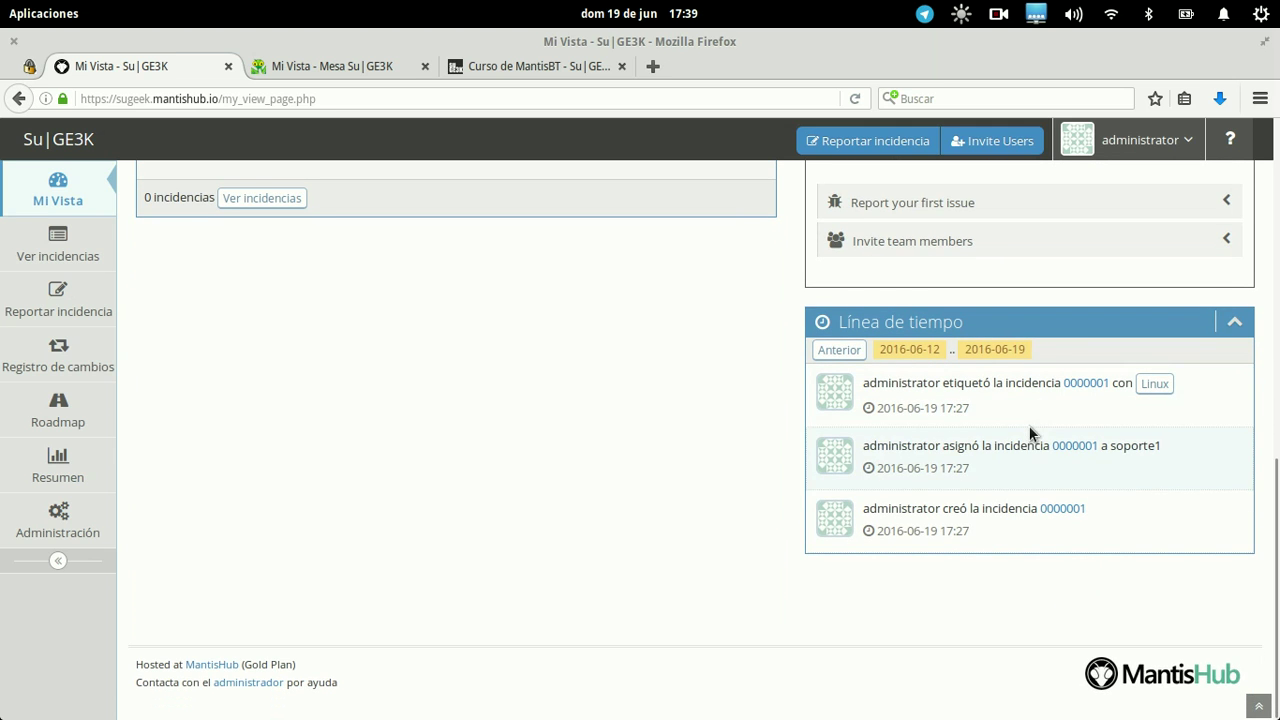
scroll(498, 481, up, 10)
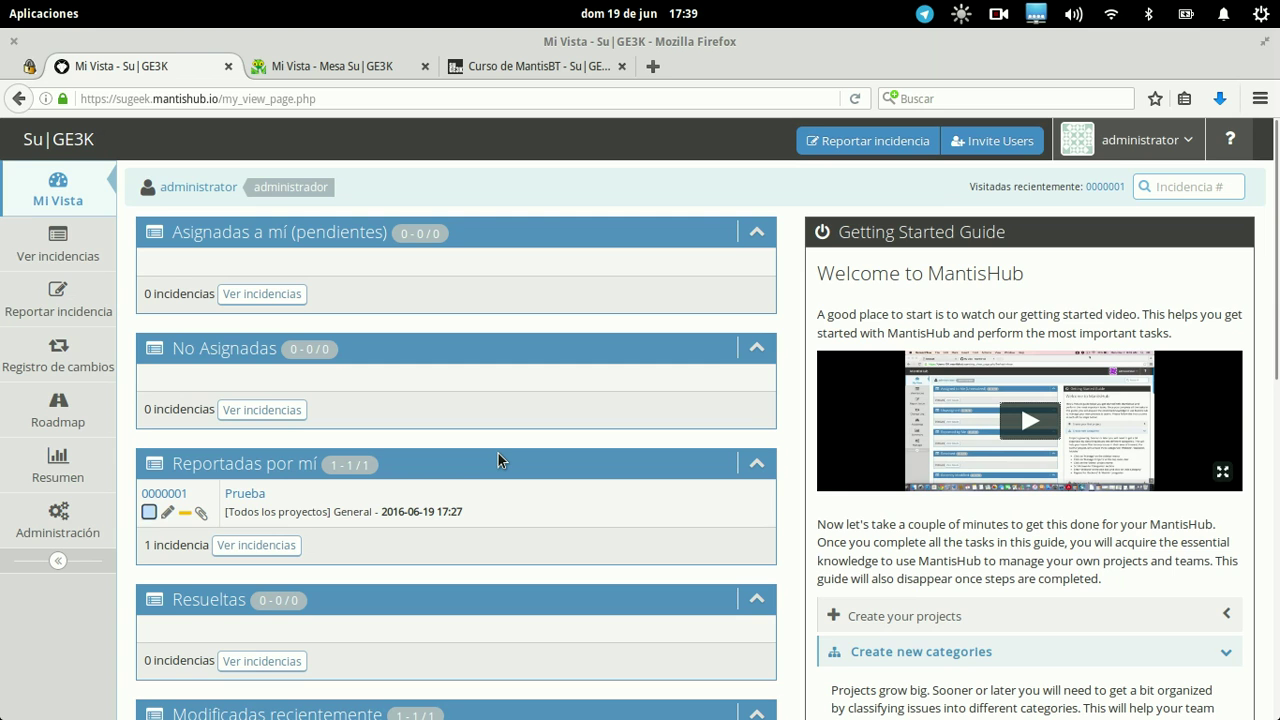
Open MantisHub's installed plugins list in Administración and compare it with the self-hosted Mesa Su|GE3K MantisBT site
click(58, 522)
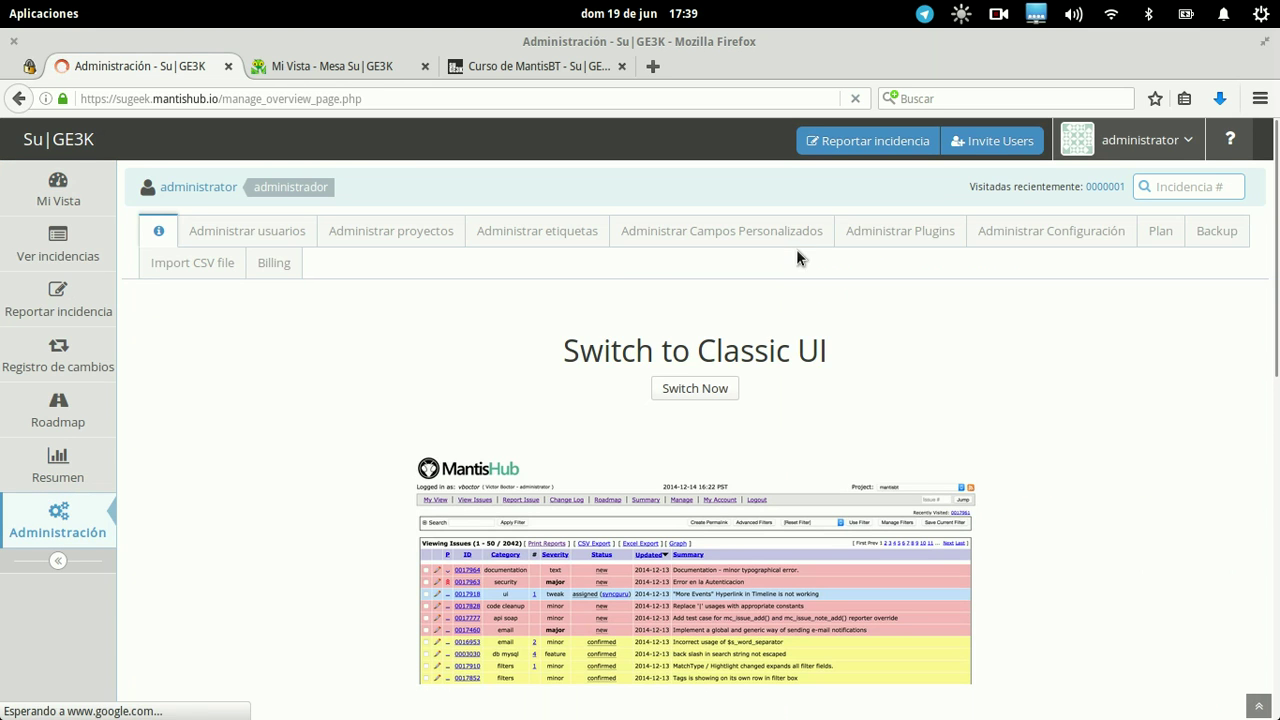
click(912, 229)
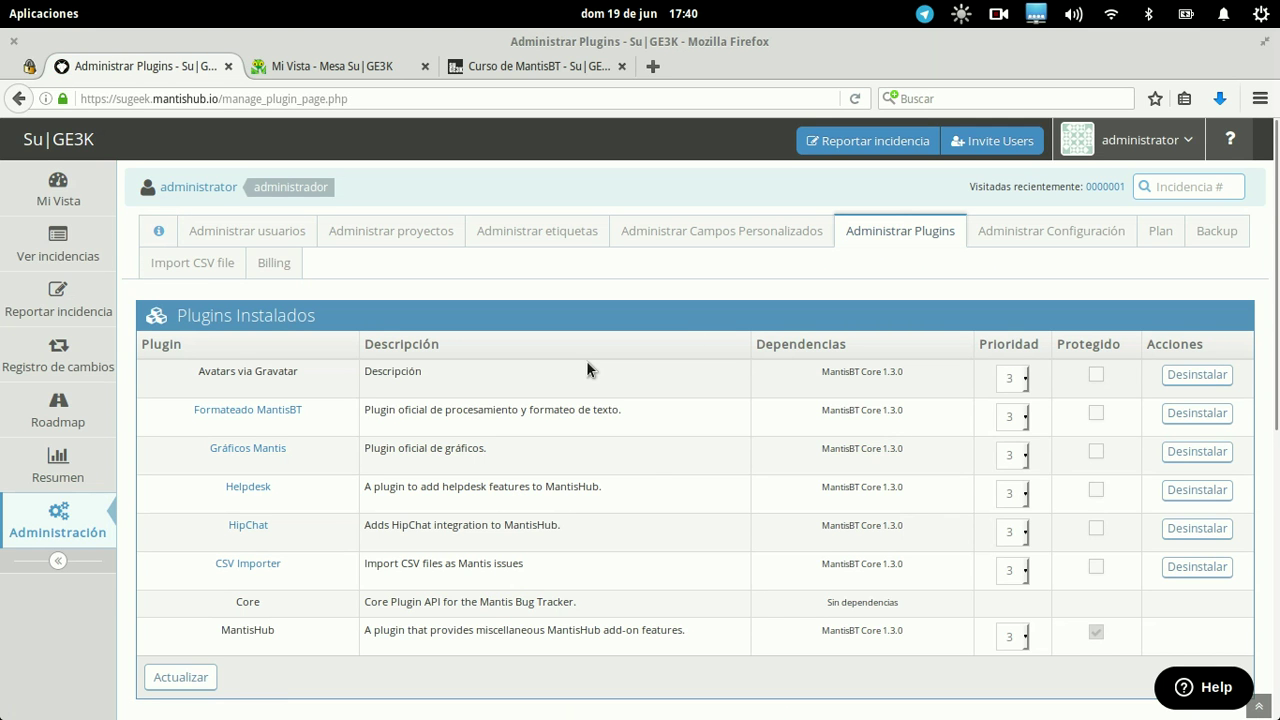
click(375, 66)
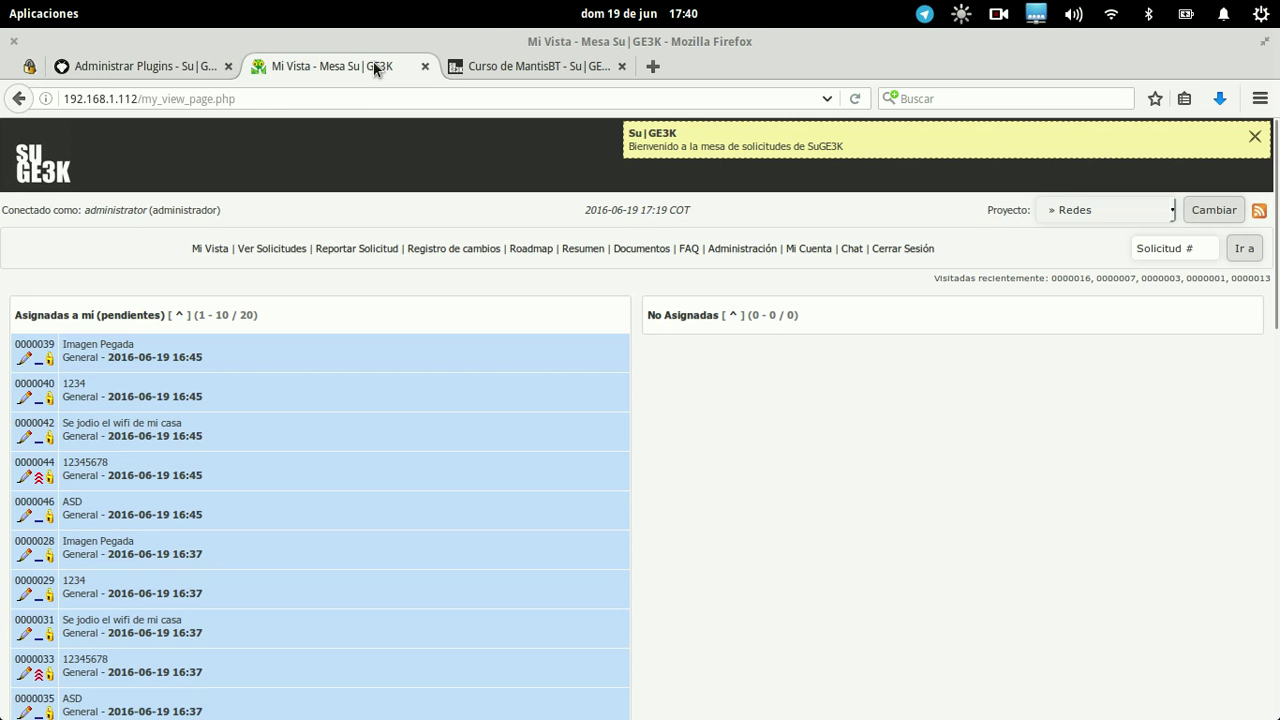
click(152, 62)
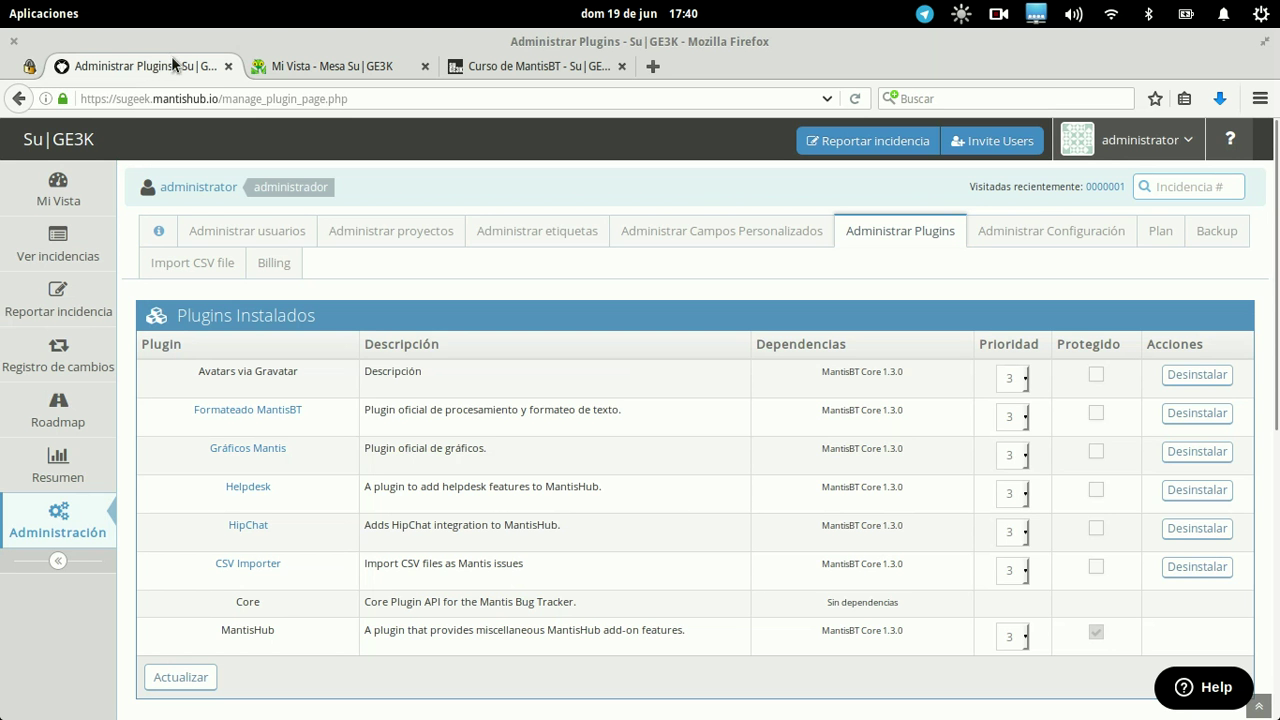
click(315, 65)
click(119, 65)
Open the HipChat plugin's configuration page and reload it to check its layout
click(255, 526)
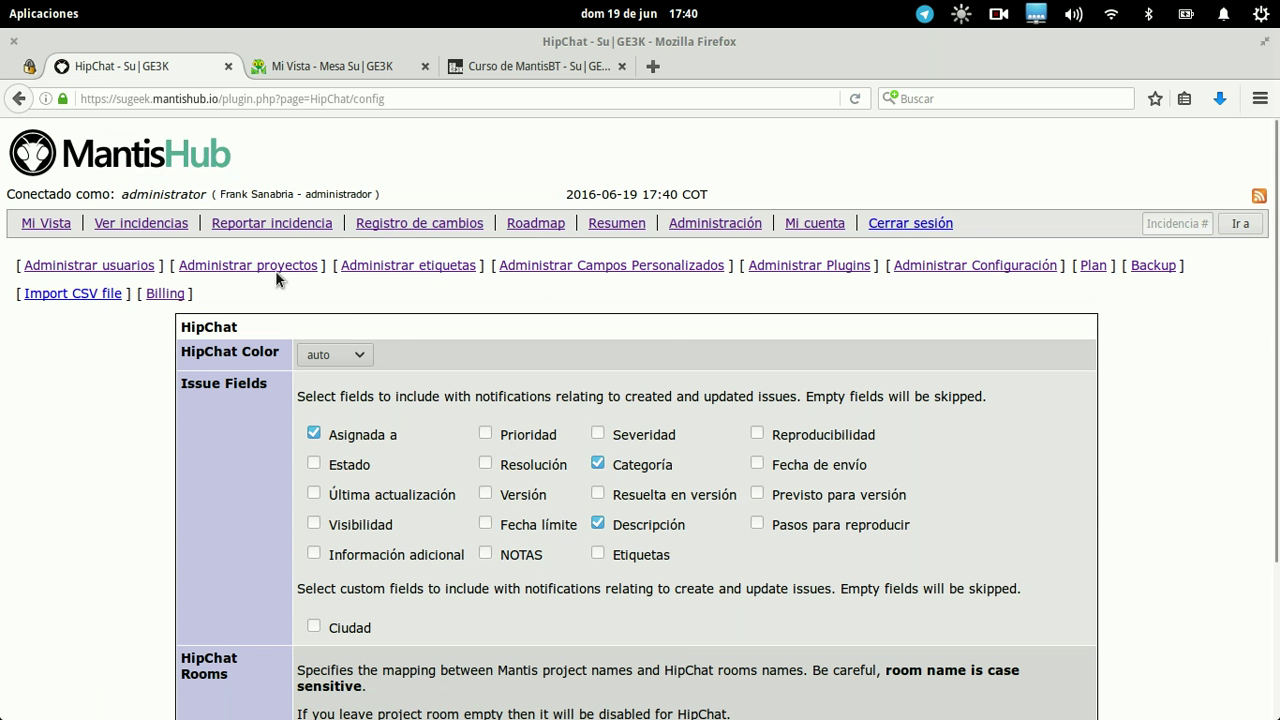
right_click(180, 398)
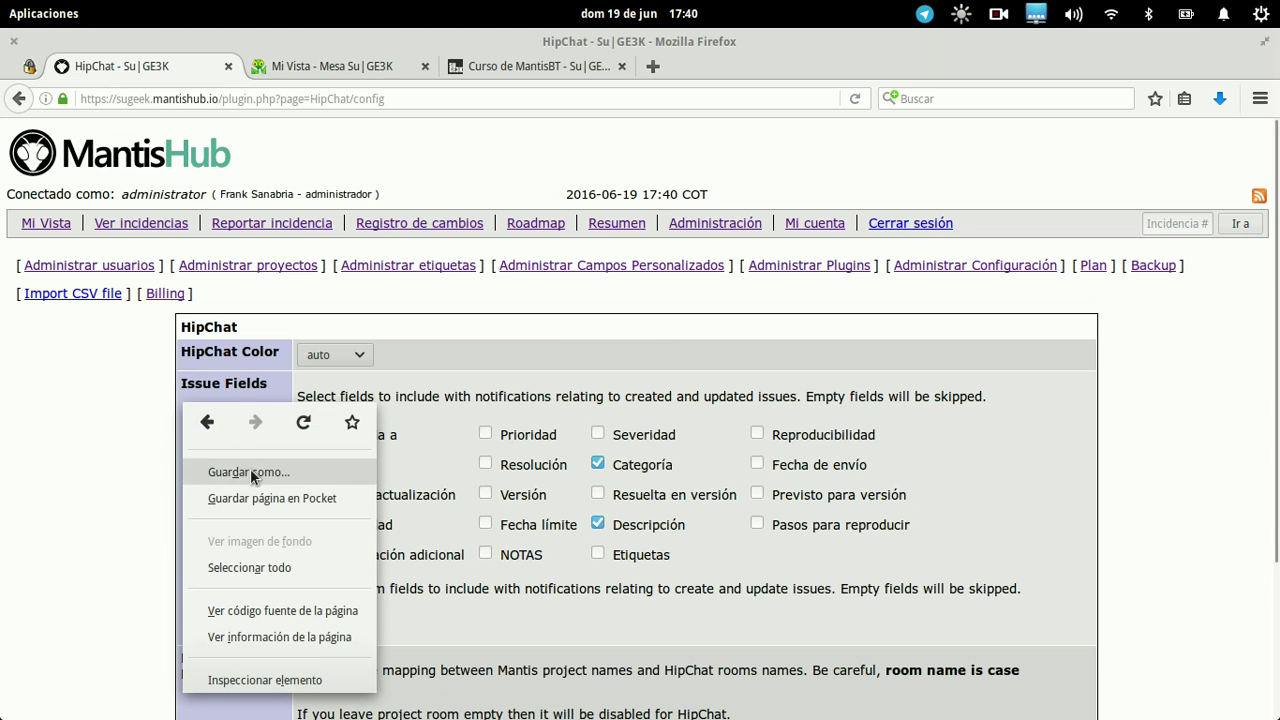
click(300, 420)
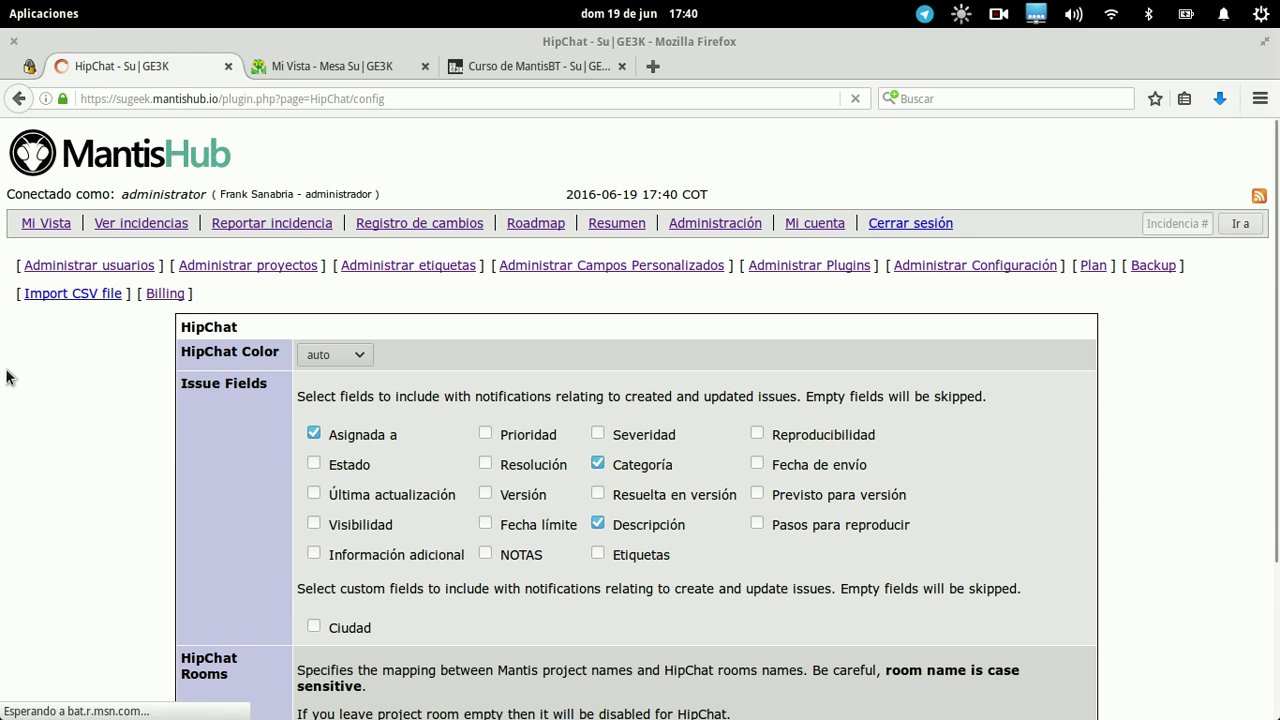
Check Mi Vista in the classic layout, switch MantisHub to the Modern UI from the administration overview, and reopen that overview
click(44, 226)
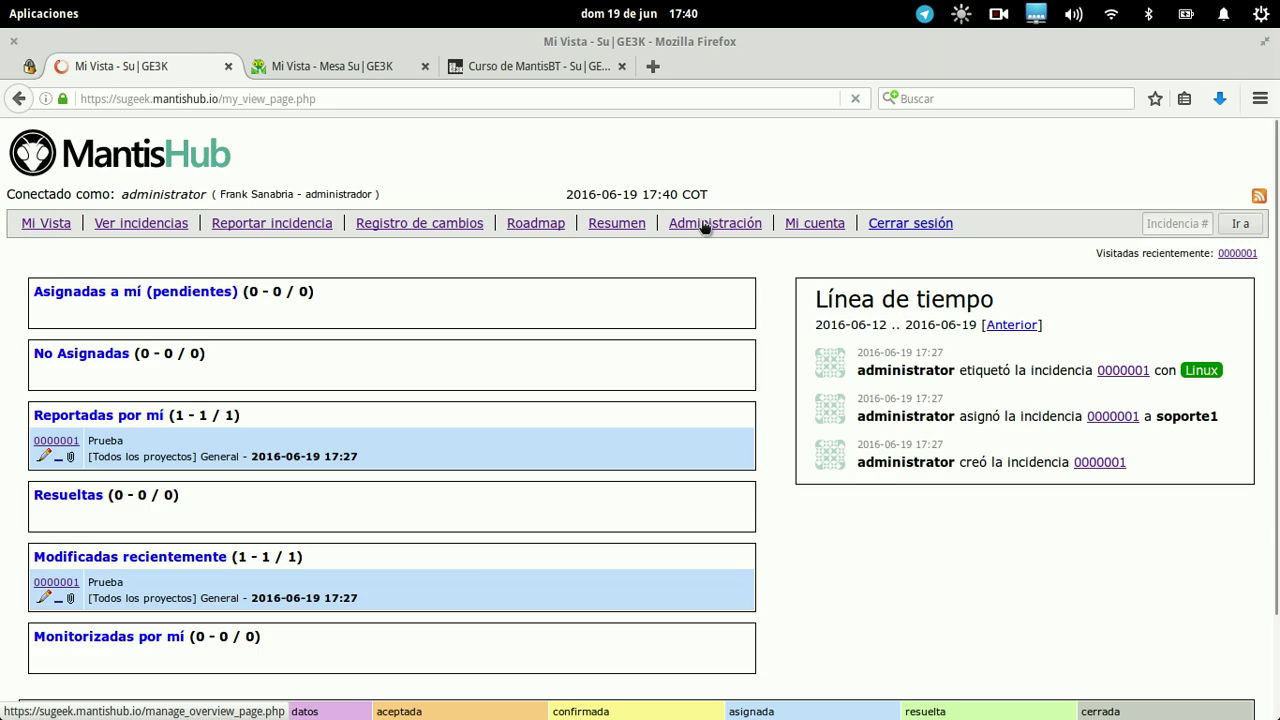
click(713, 224)
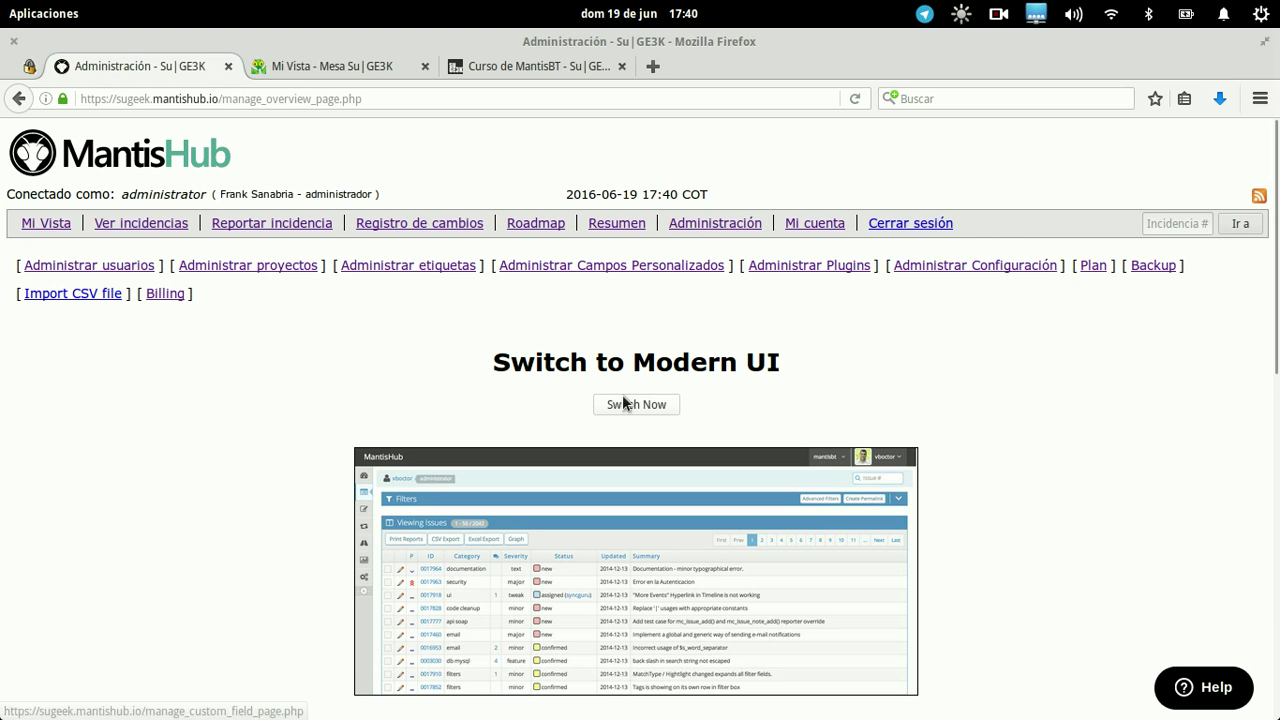
click(620, 403)
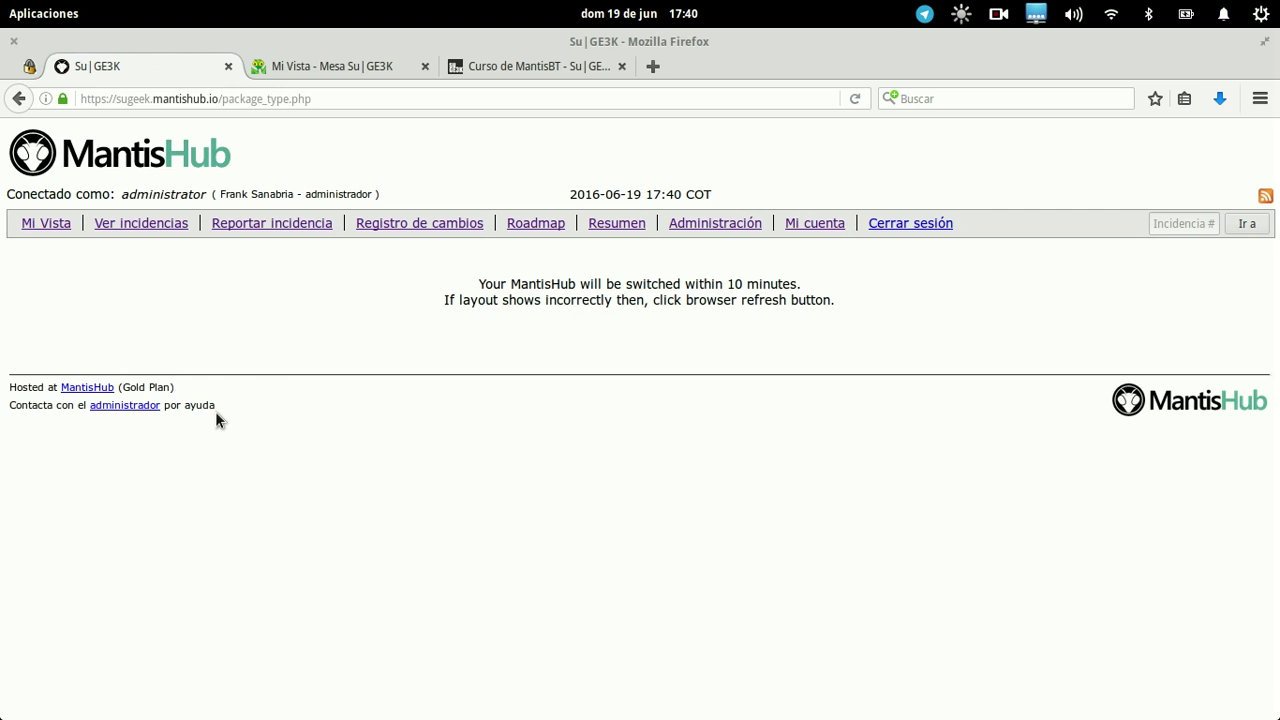
click(752, 225)
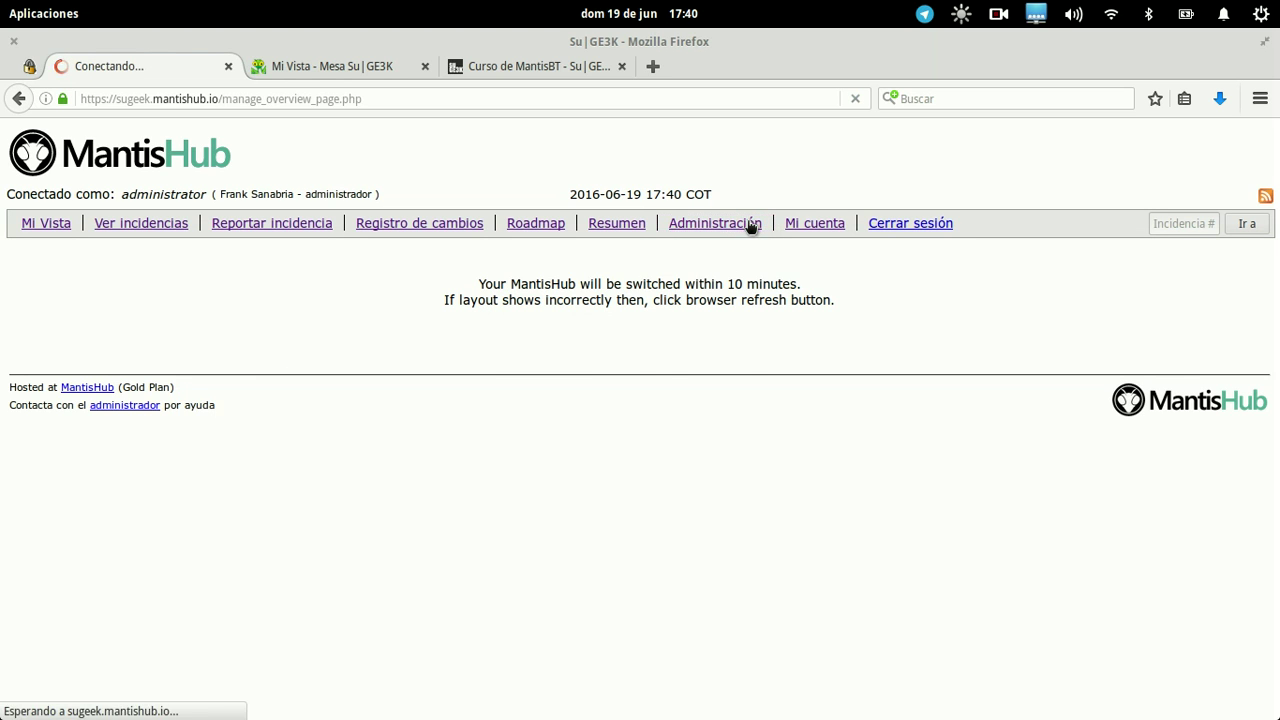